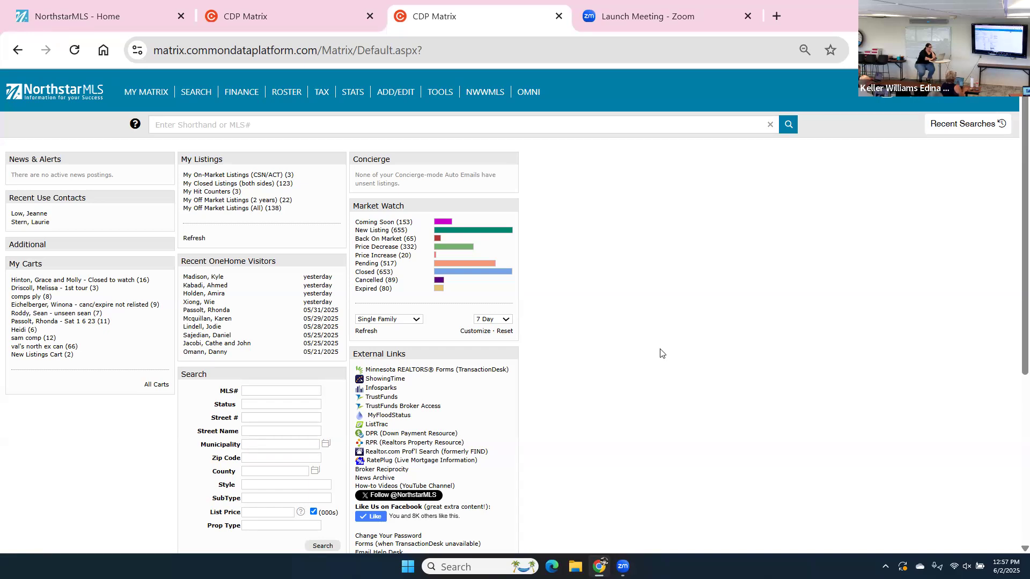
Select all content on the Matrix home page, deselect it, and scroll through the page.
key(ctrl+a)
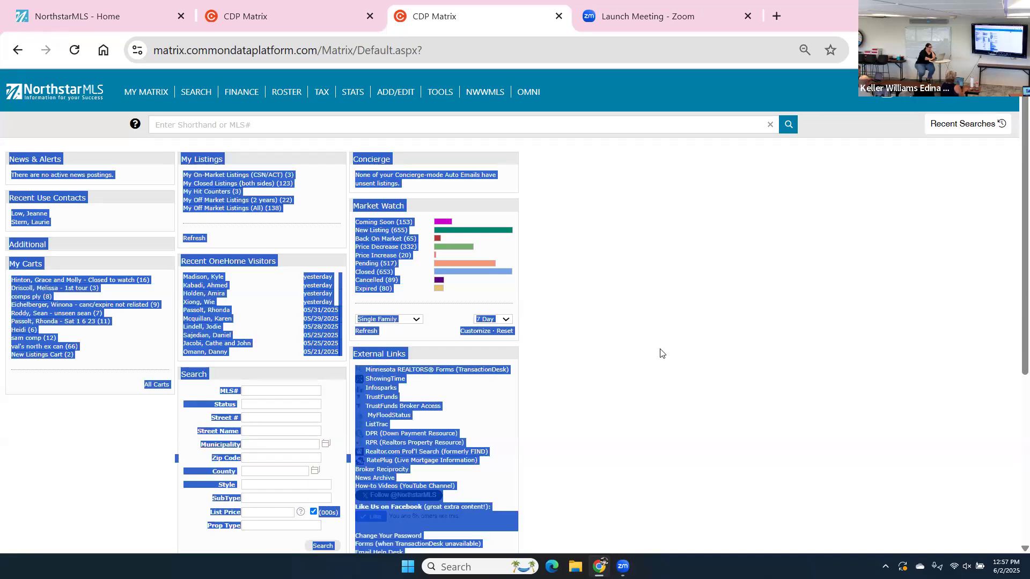
click(661, 352)
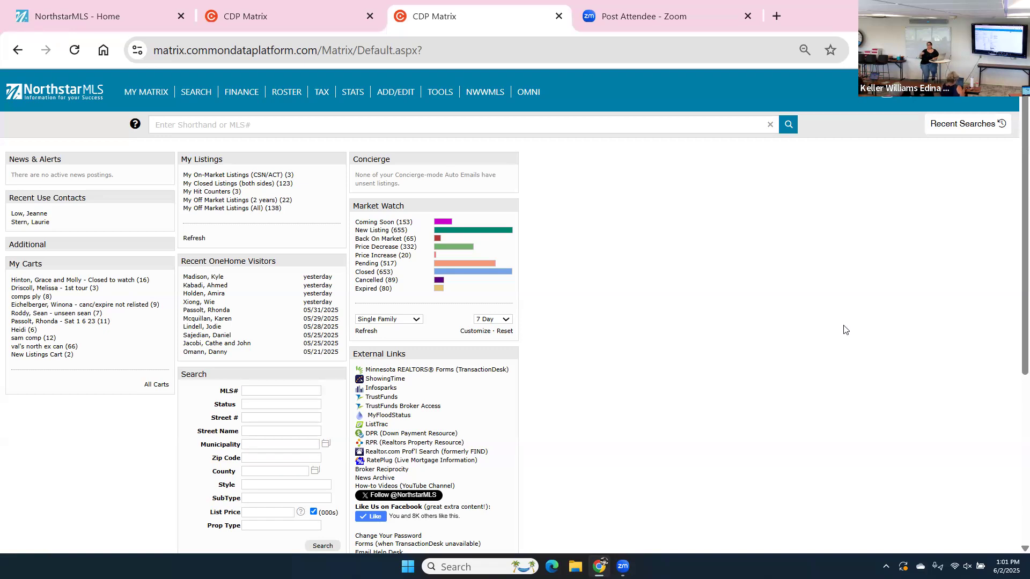
scroll(844, 329, down, 5)
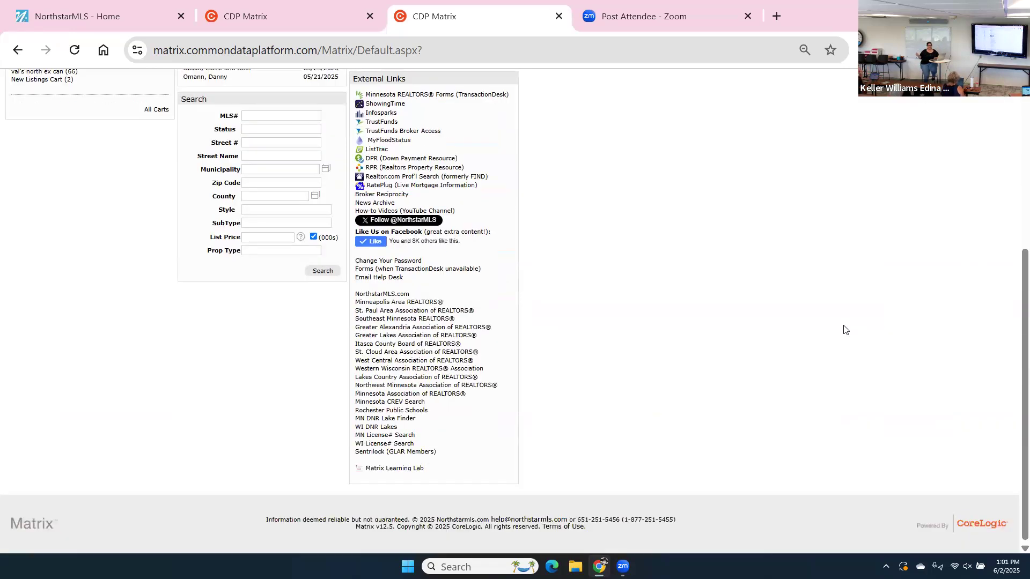
scroll(843, 330, up, 5)
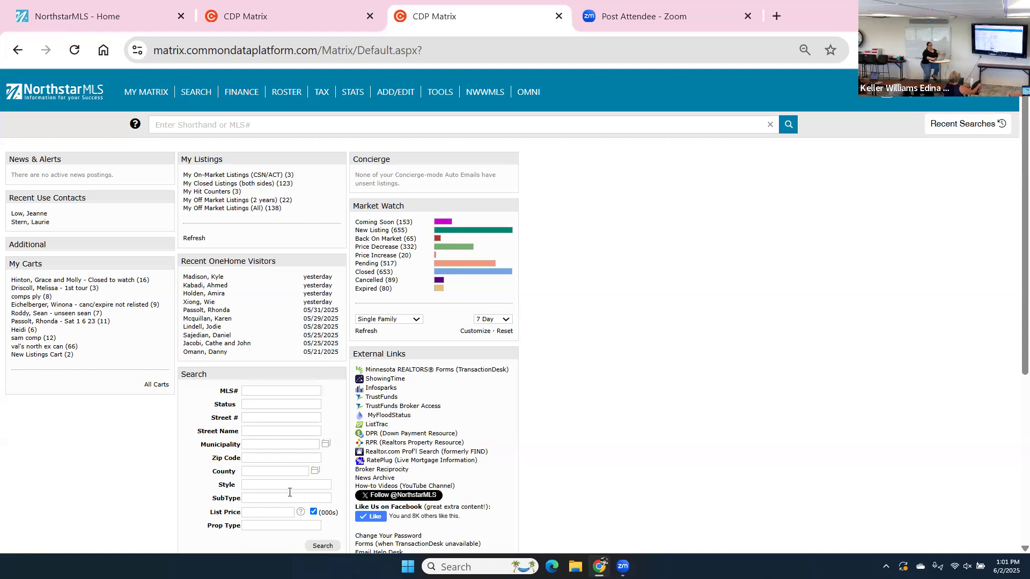
Move the My Listings panel below My Carts, then back above Recent OneHome Visitors.
mouse_move(153, 97)
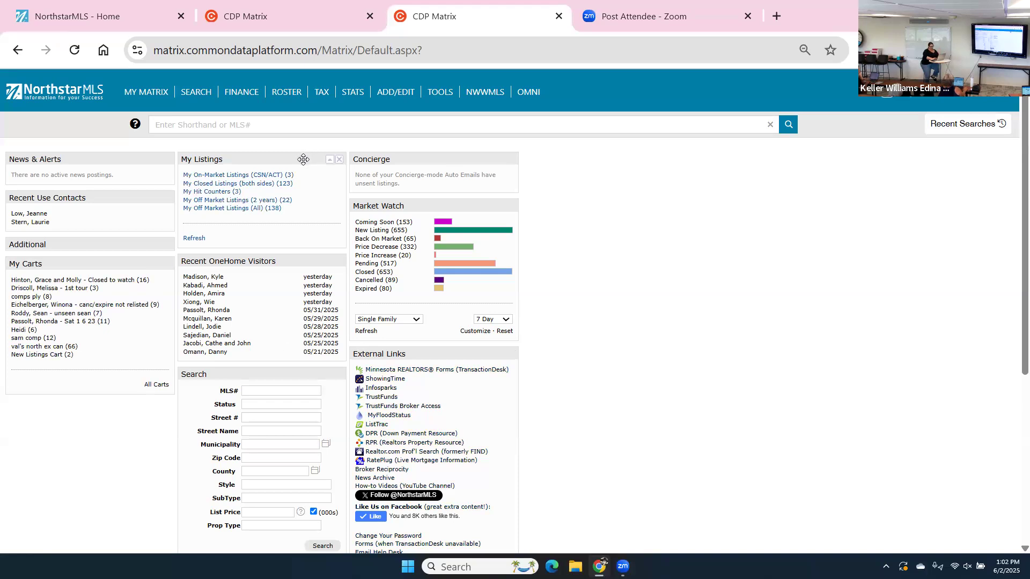
drag(301, 162, 147, 367)
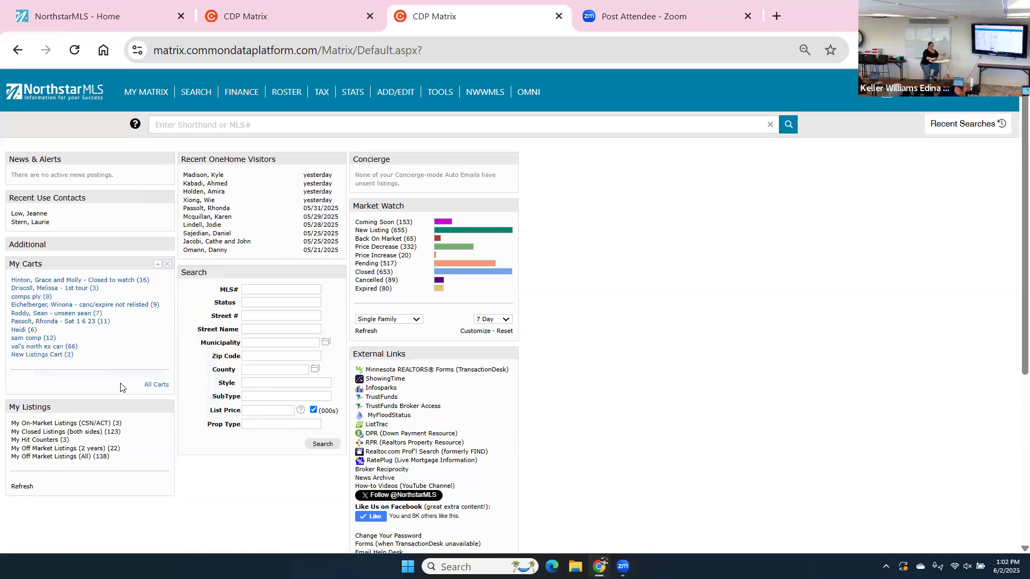
drag(98, 408, 265, 172)
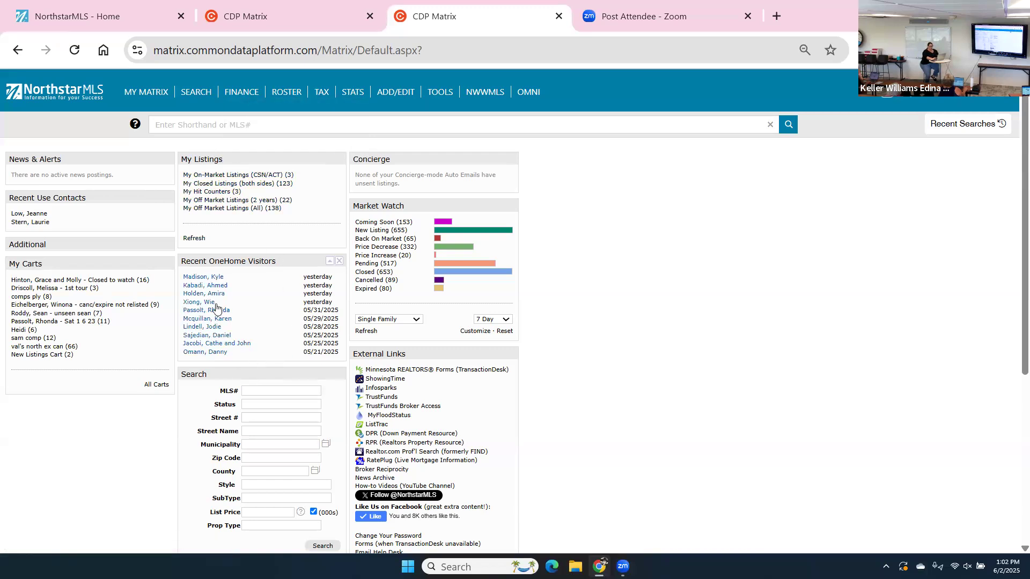
mouse_move(319, 343)
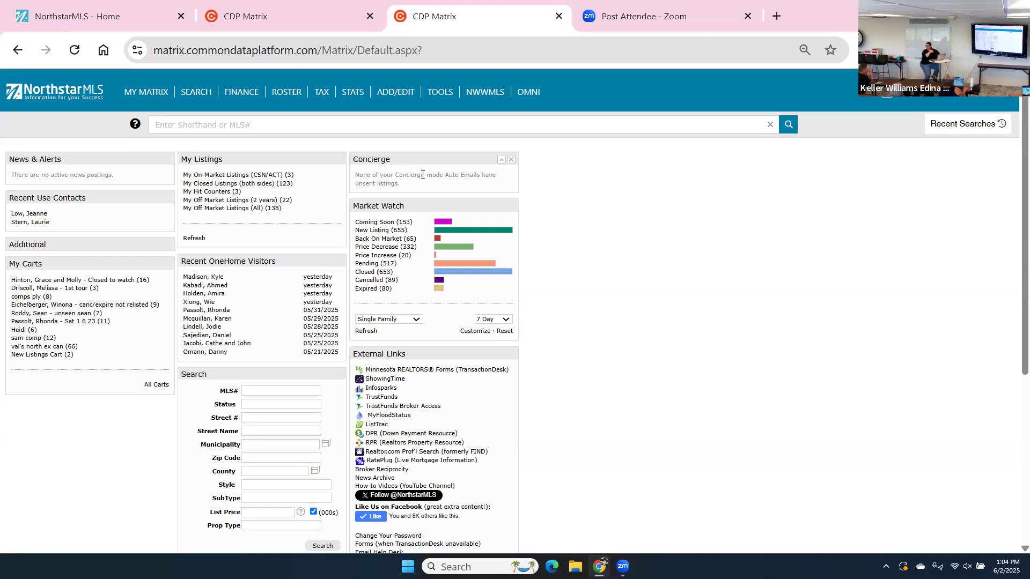
scroll(422, 175, down, 1)
scroll(422, 175, down, 3)
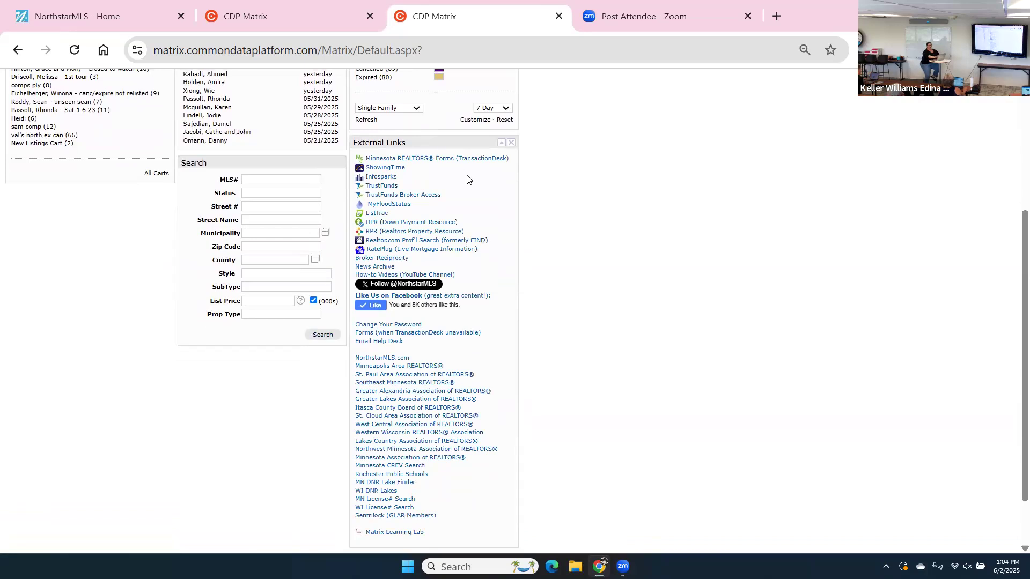
scroll(467, 179, up, 3)
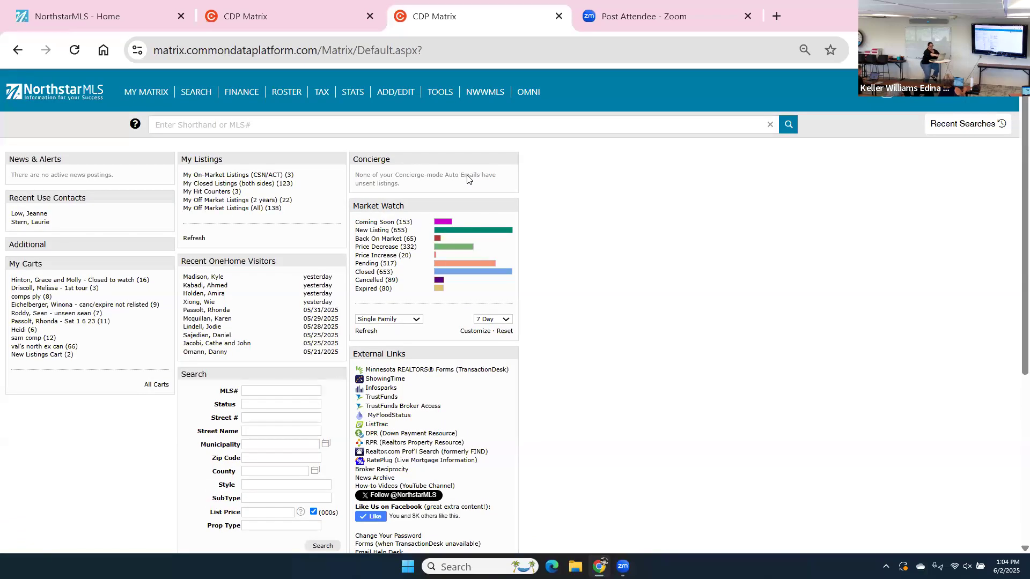
Go to the SEARCH page listing Single Family through Open House and Public Record.
mouse_move(449, 91)
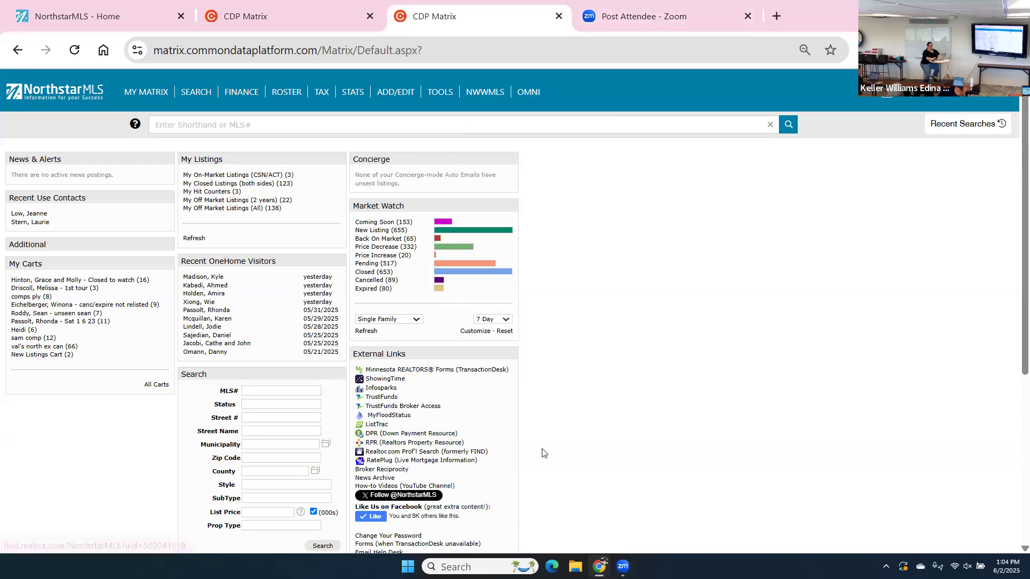
click(200, 95)
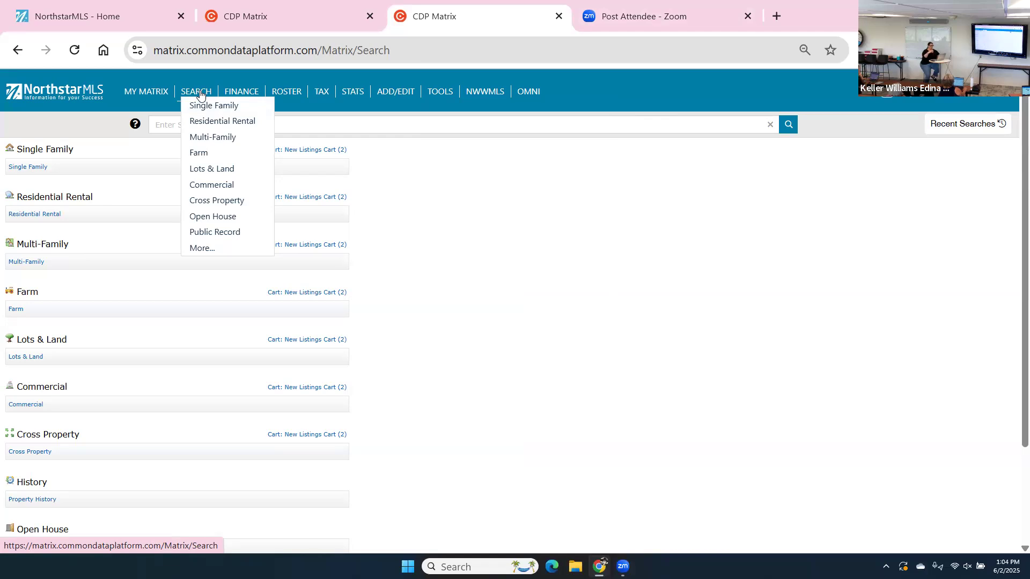
scroll(199, 94, down, 3)
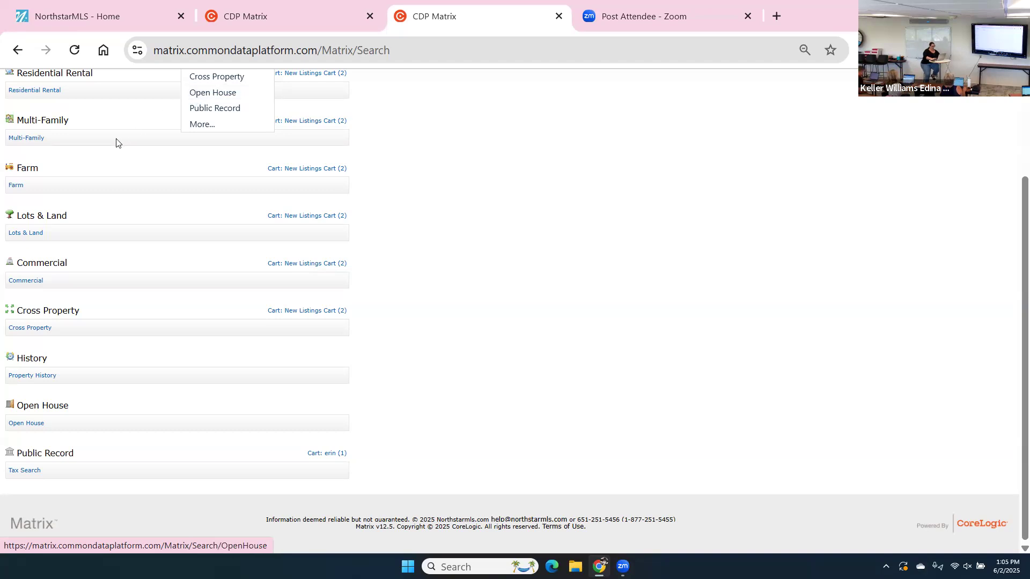
scroll(528, 220, up, 2)
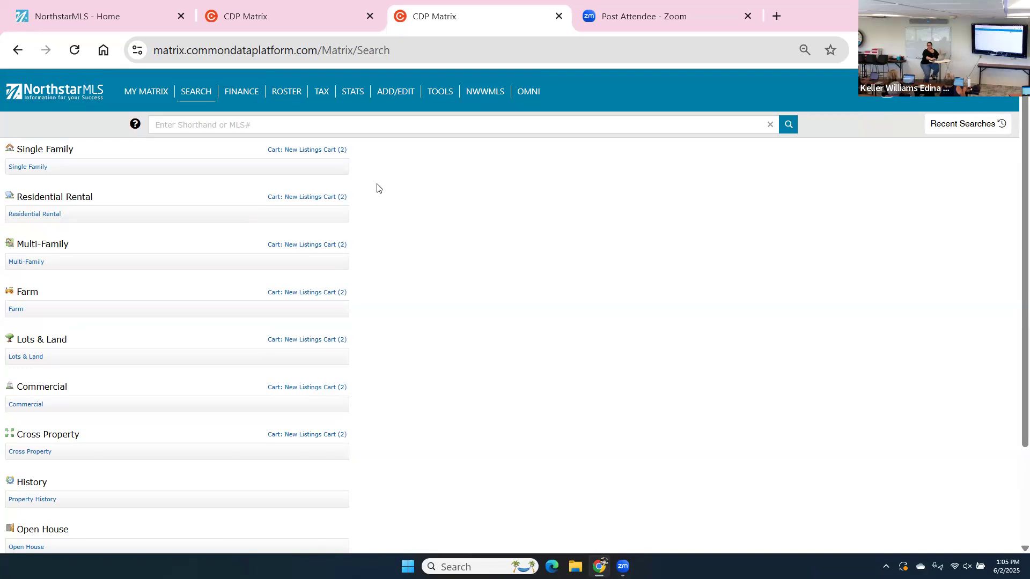
Open FINANCE and start a blank Seller's Estimated Net Proceeds netsheet.
click(252, 94)
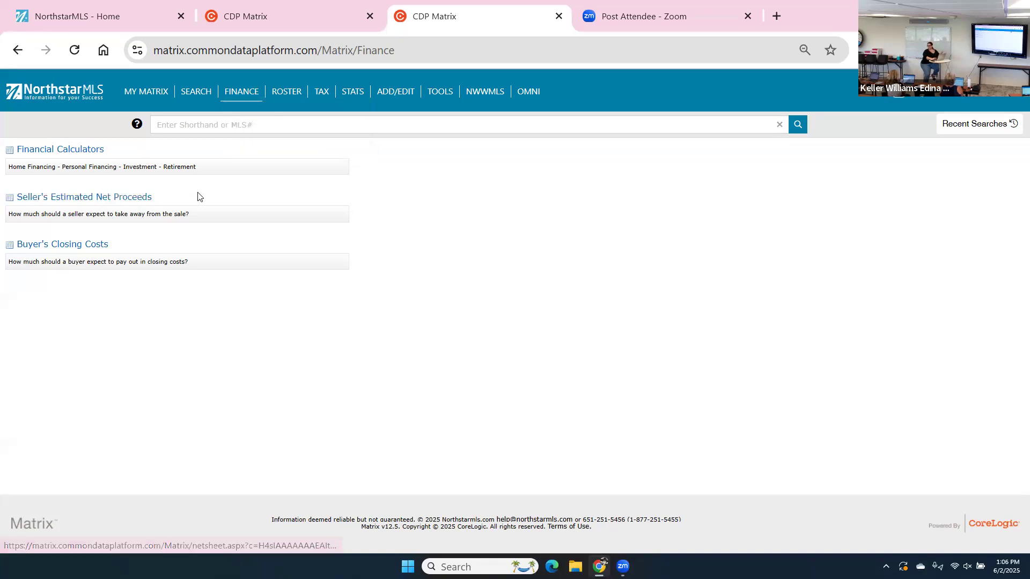
click(145, 198)
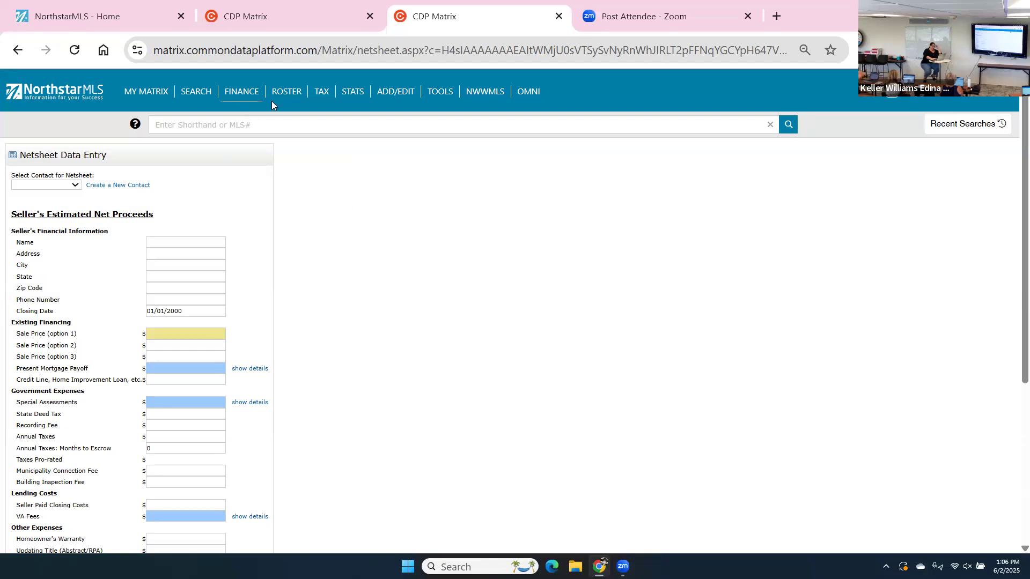
Go to the ROSTER page with its Member, Office Search and Teams lookups.
mouse_move(273, 99)
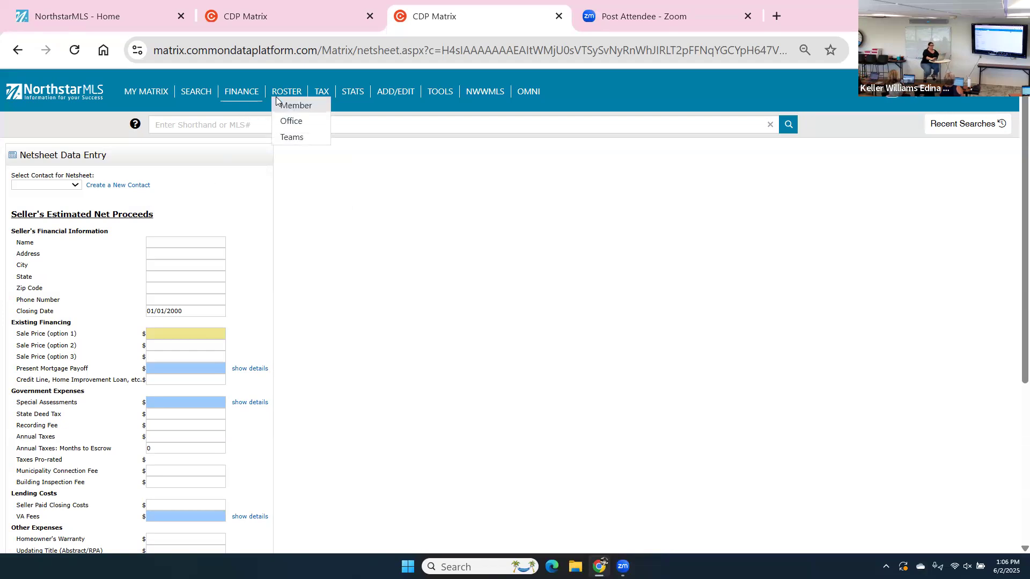
click(291, 88)
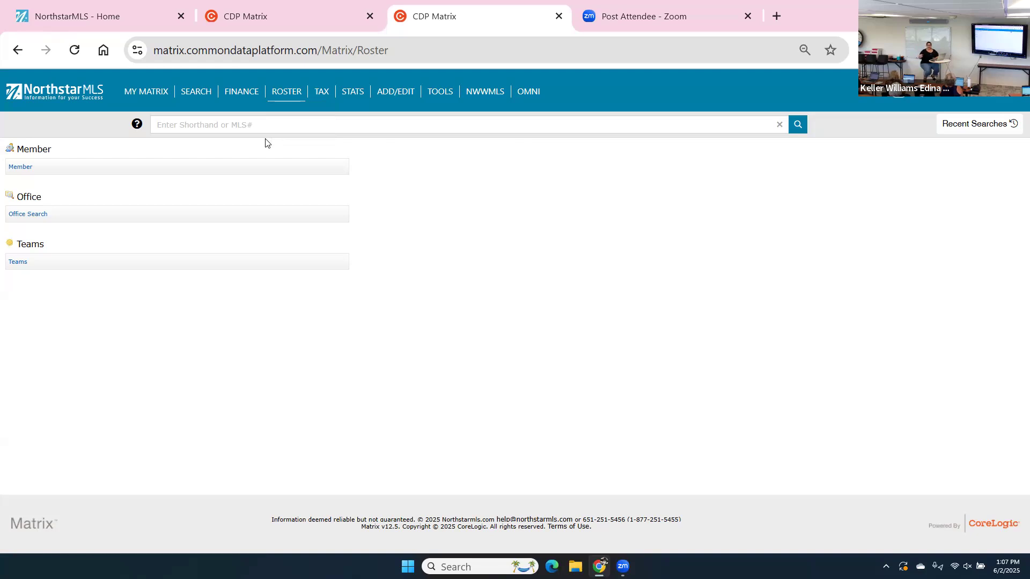
Run a Roster Member search on the agent's first name only, listing 2 active agents.
click(25, 170)
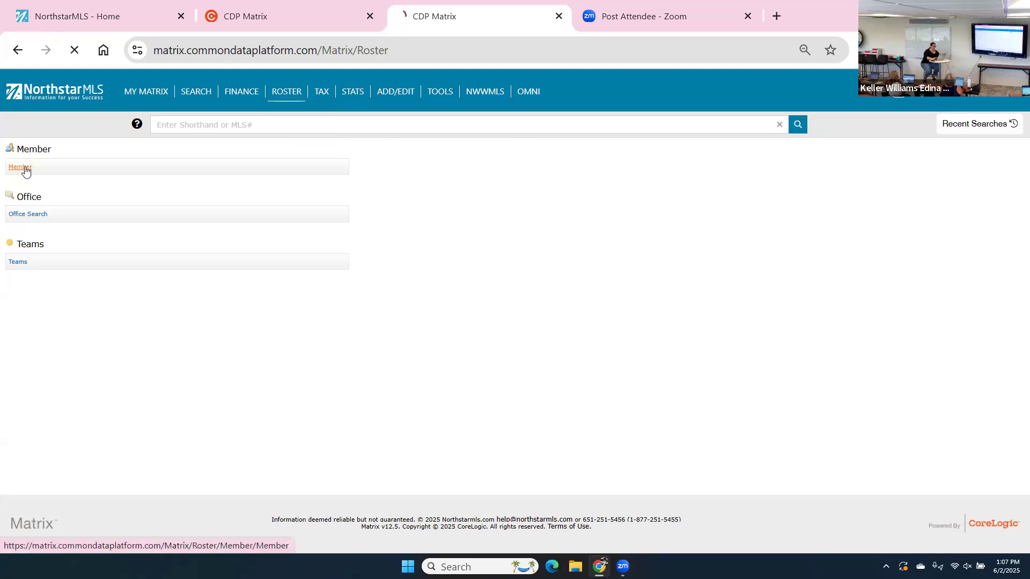
click(81, 197)
text(eichel)
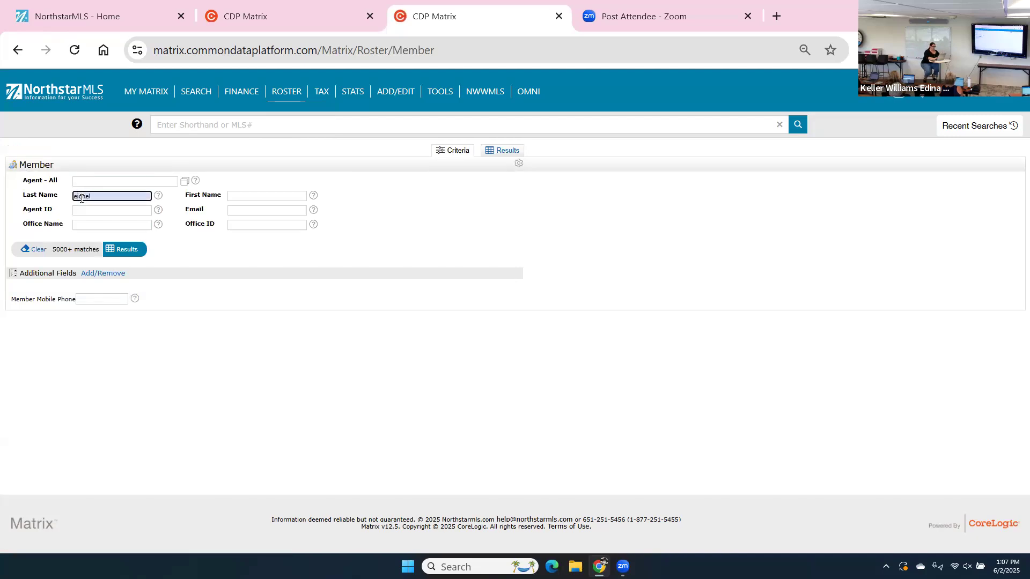
key(BackSpace)
key(BackSpace)
key(BackSpace)
key(BackSpace)
key(BackSpace)
click(239, 192)
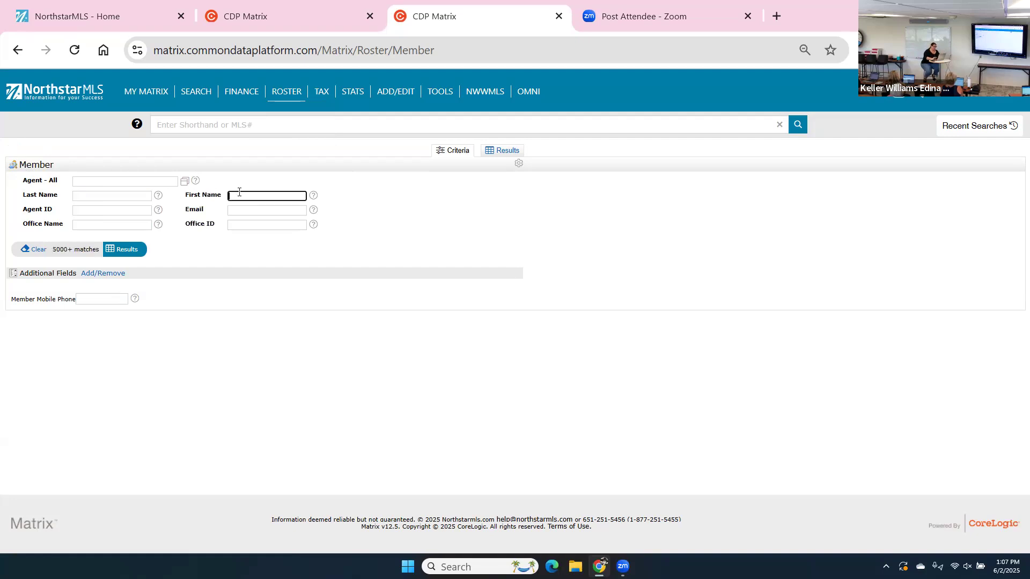
text(winona)
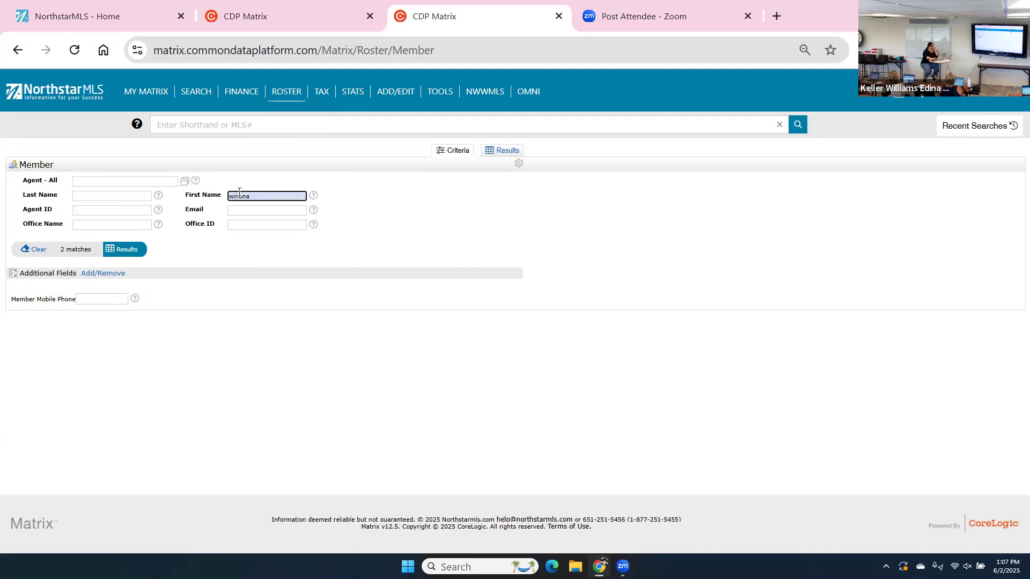
click(132, 259)
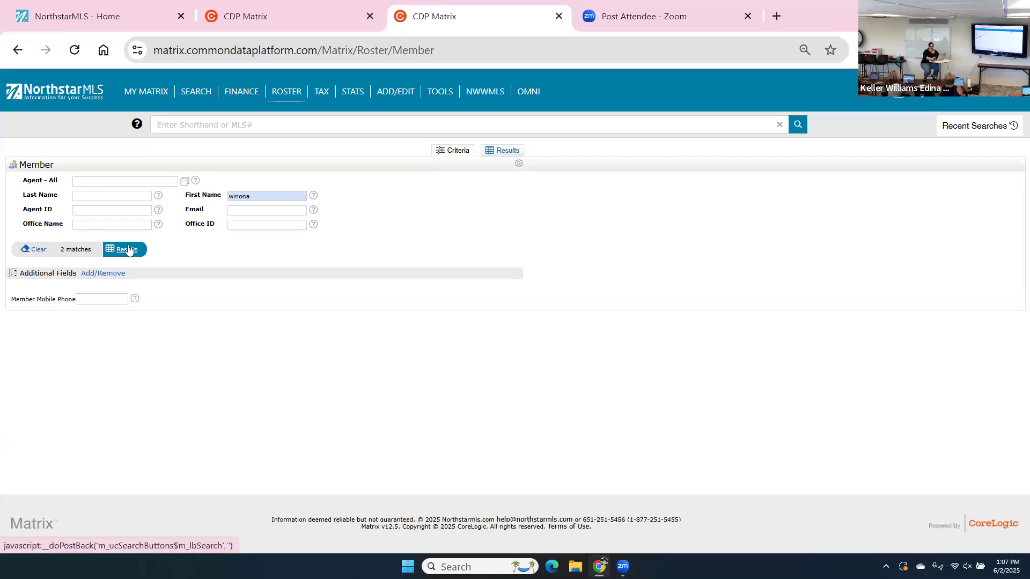
click(128, 249)
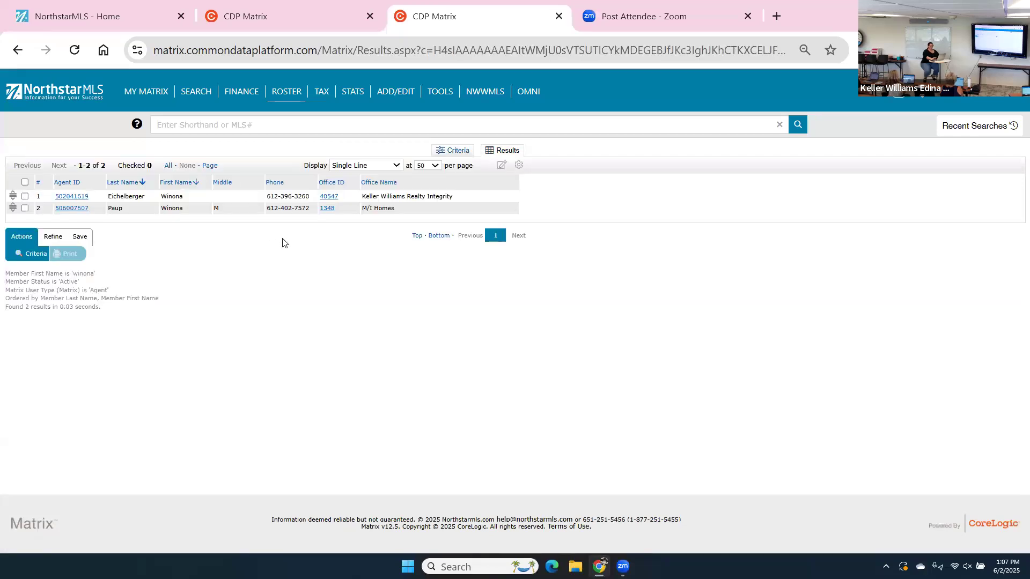
Open the first agent's full roster record and copy their Agent ID.
click(60, 198)
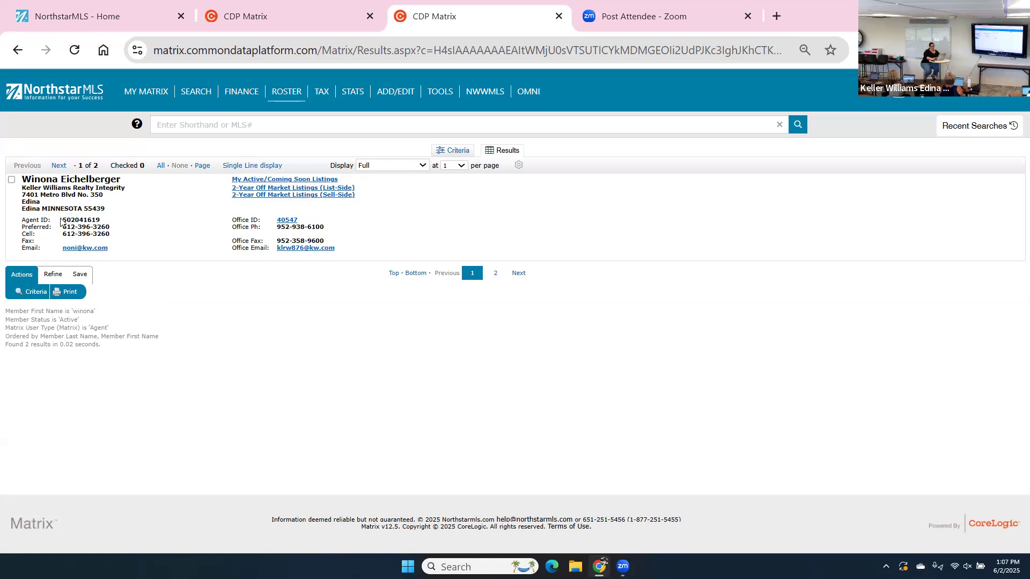
drag(61, 221, 110, 224)
right_click(110, 223)
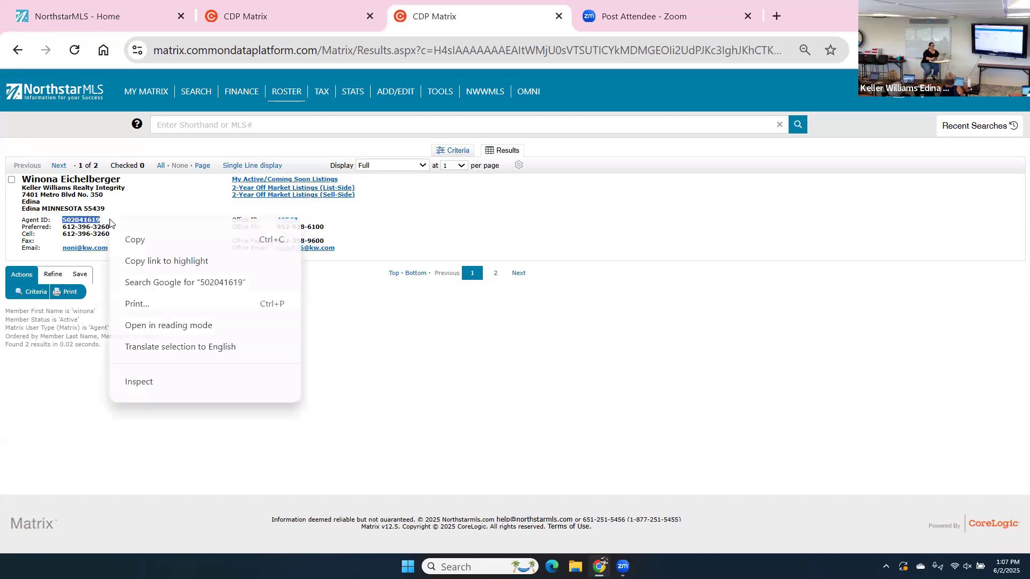
click(128, 237)
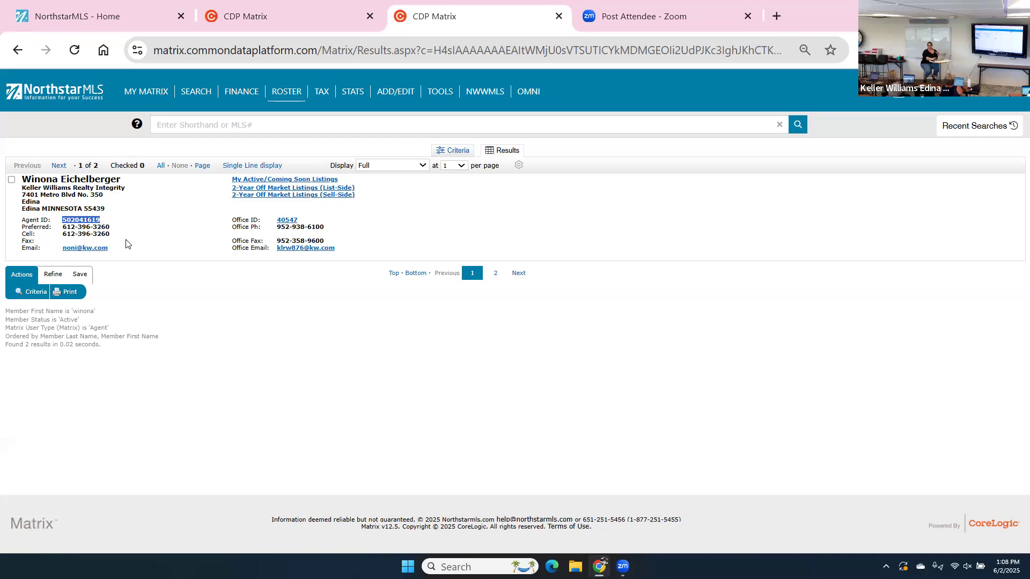
Start a blank Cross Property search from SEARCH > More...
mouse_move(121, 101)
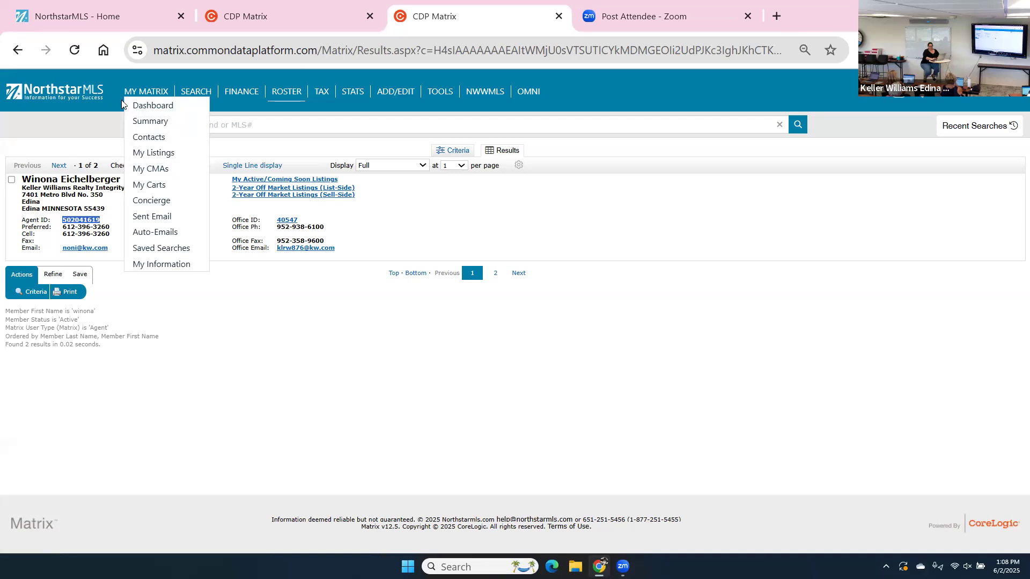
mouse_move(196, 96)
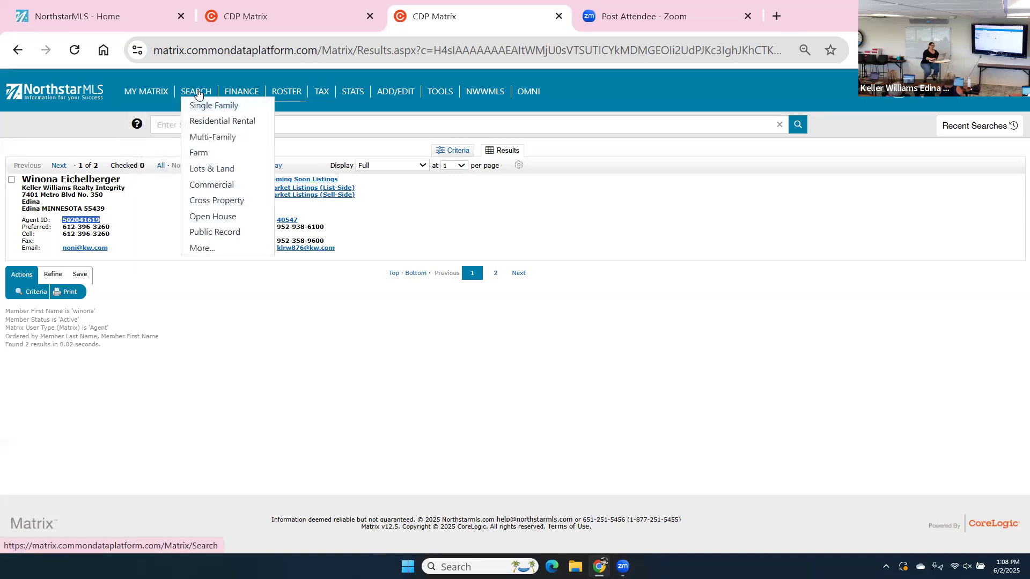
click(202, 249)
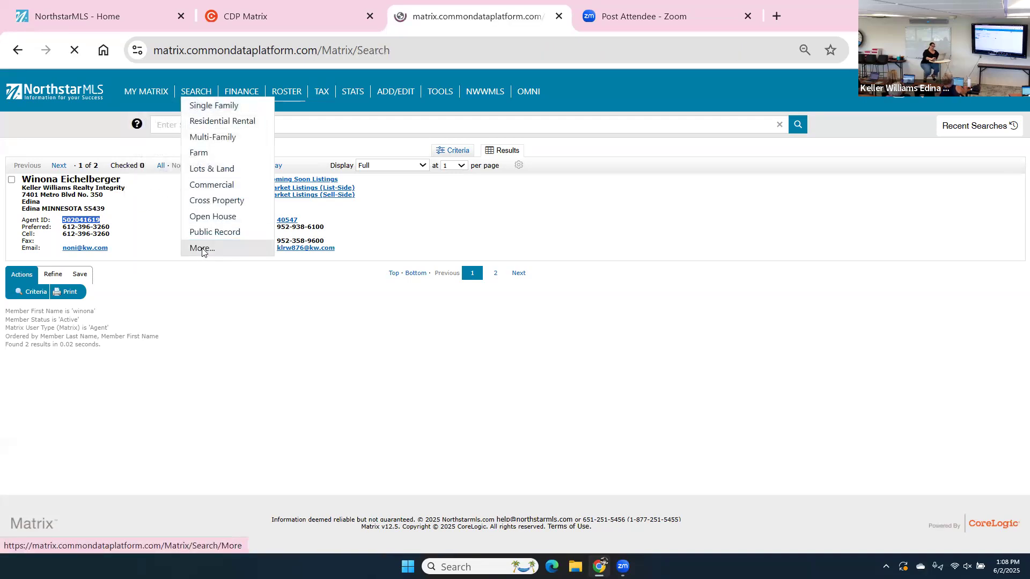
click(30, 454)
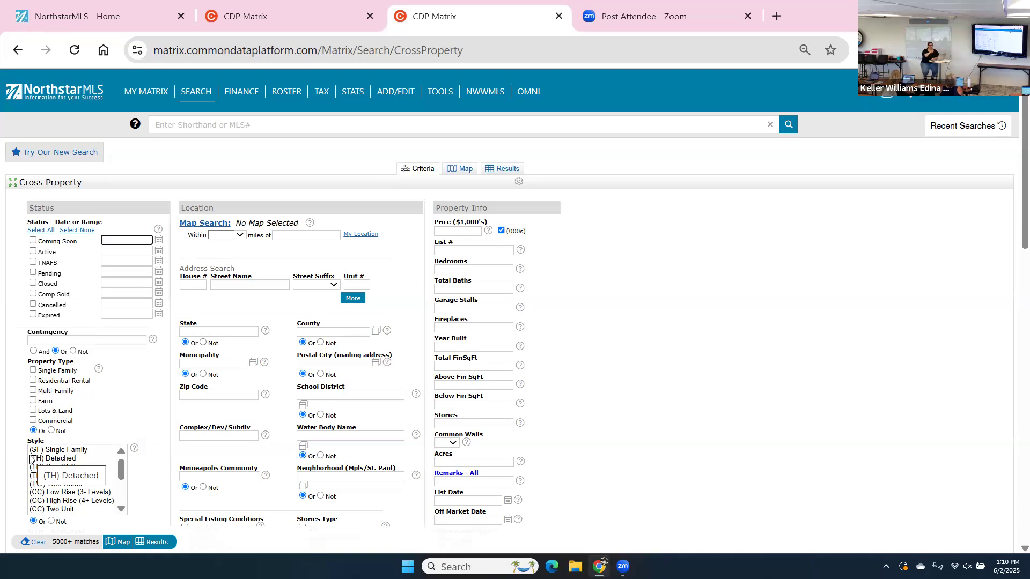
Paste the agent ID as List/Co-List Agent, pick the suggested agent, and show 77 results.
scroll(29, 459, down, 6)
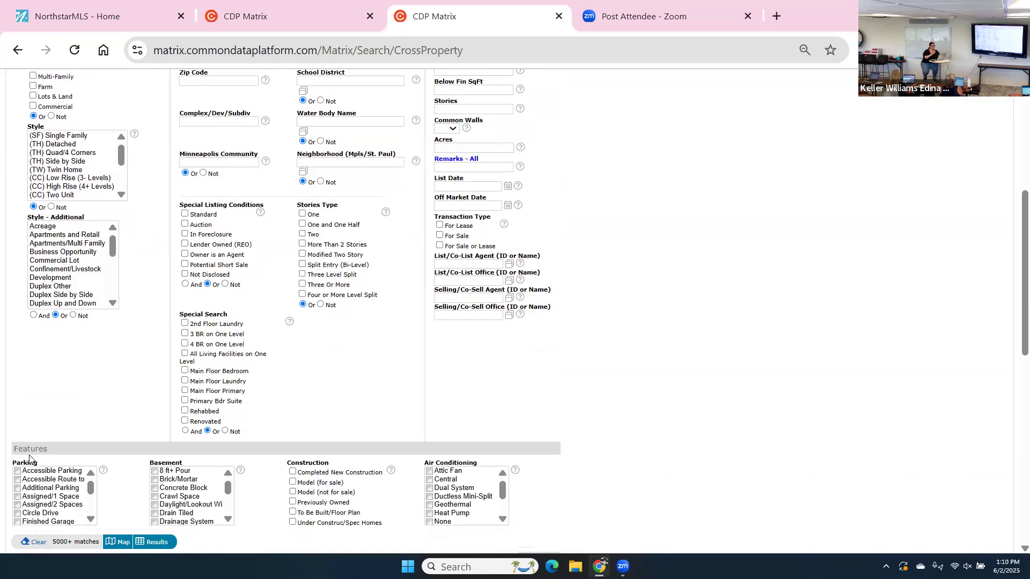
scroll(30, 459, down, 1)
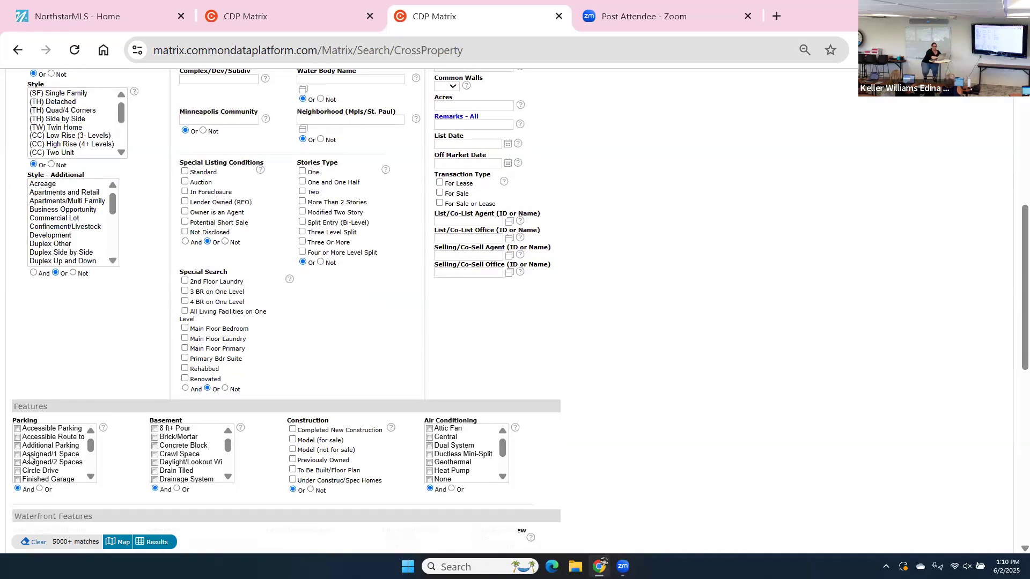
key(Tab)
key(ctrl+v)
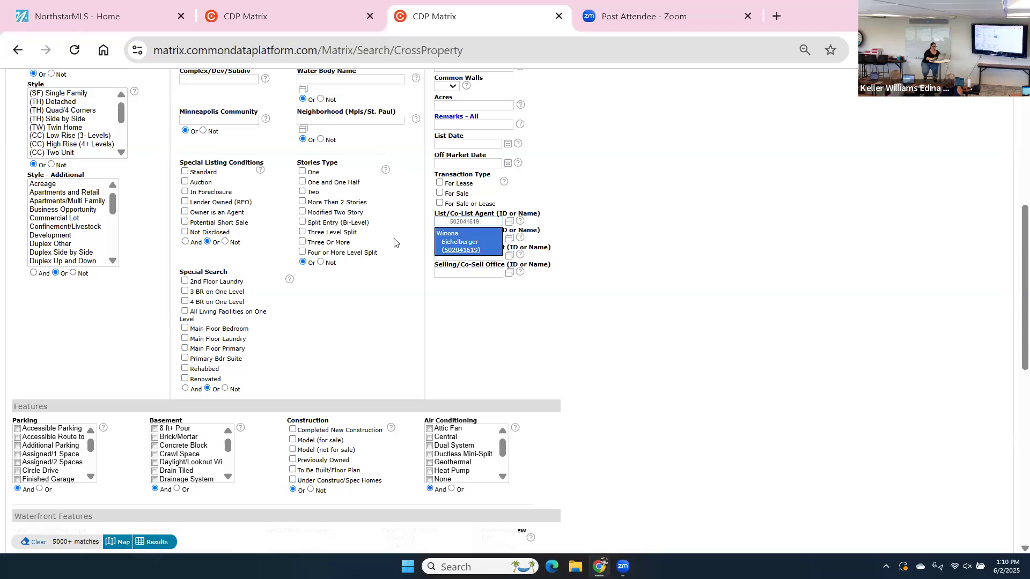
click(446, 242)
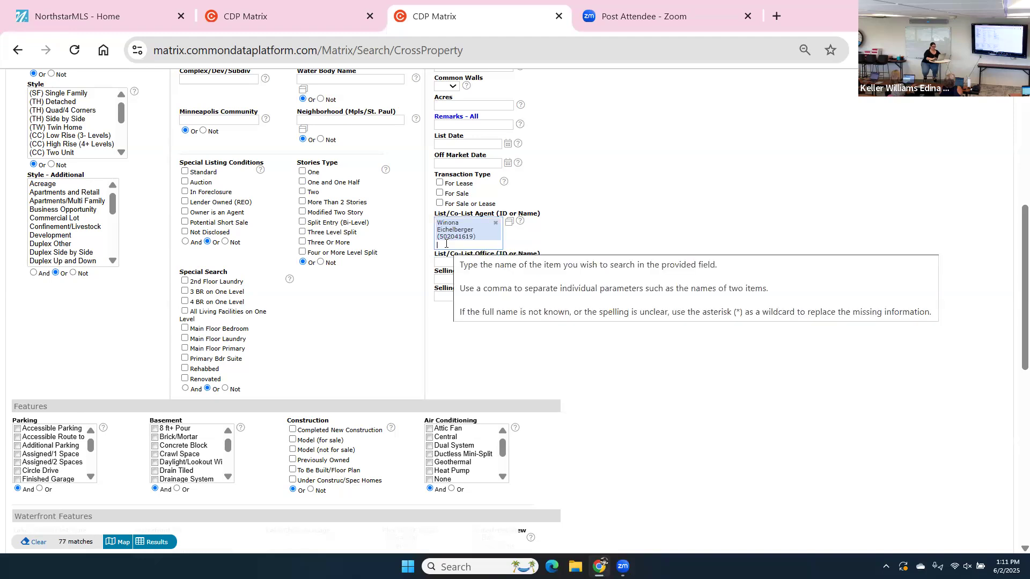
click(160, 542)
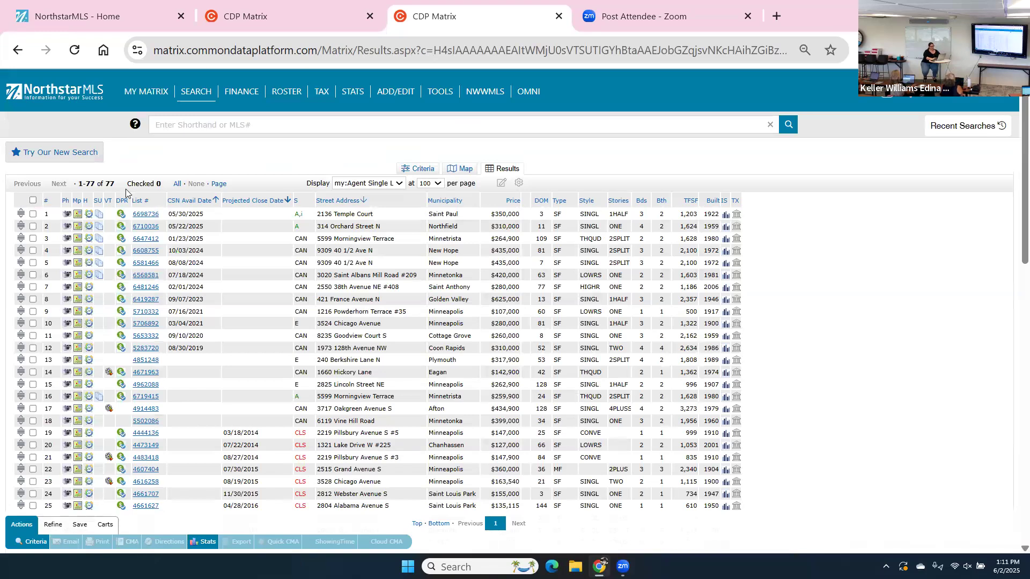
Check all 77 listings and generate a Quick CMA PDF report.
click(177, 183)
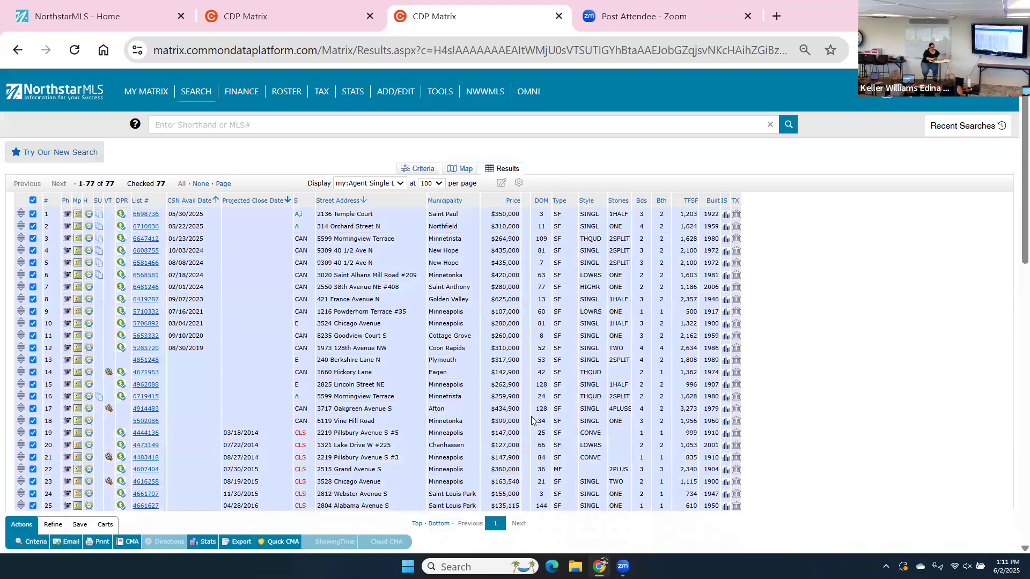
right_click(289, 539)
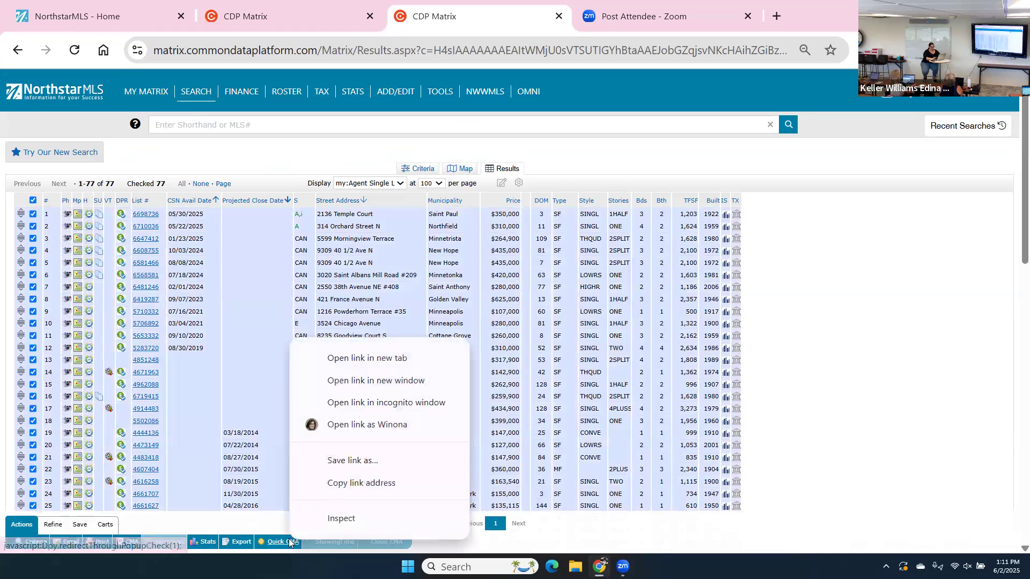
key(Escape)
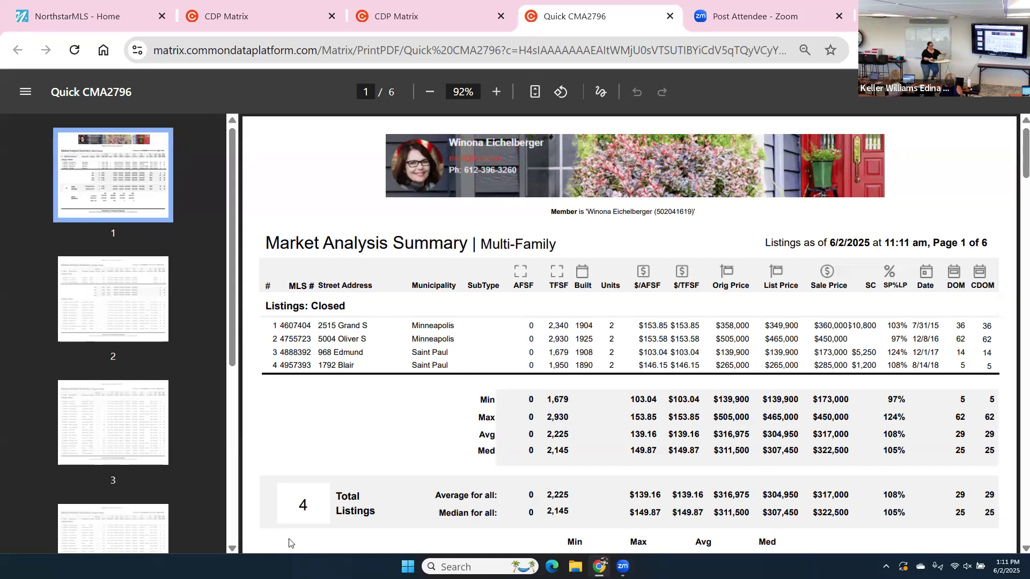
Review the Quick CMA PDF, then return to the CDP Matrix tab.
scroll(290, 542, down, 1)
scroll(289, 542, up, 1)
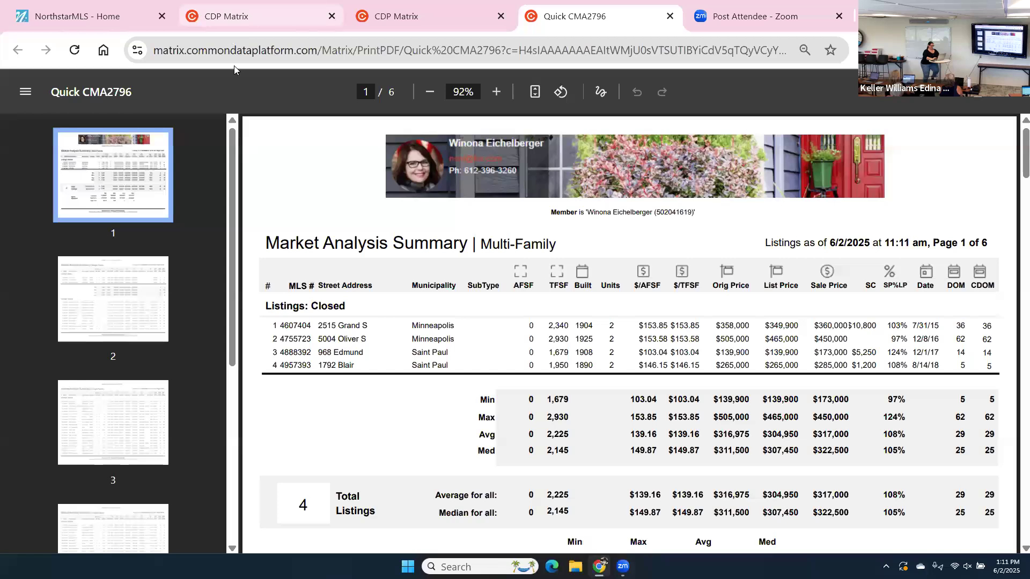
click(190, 16)
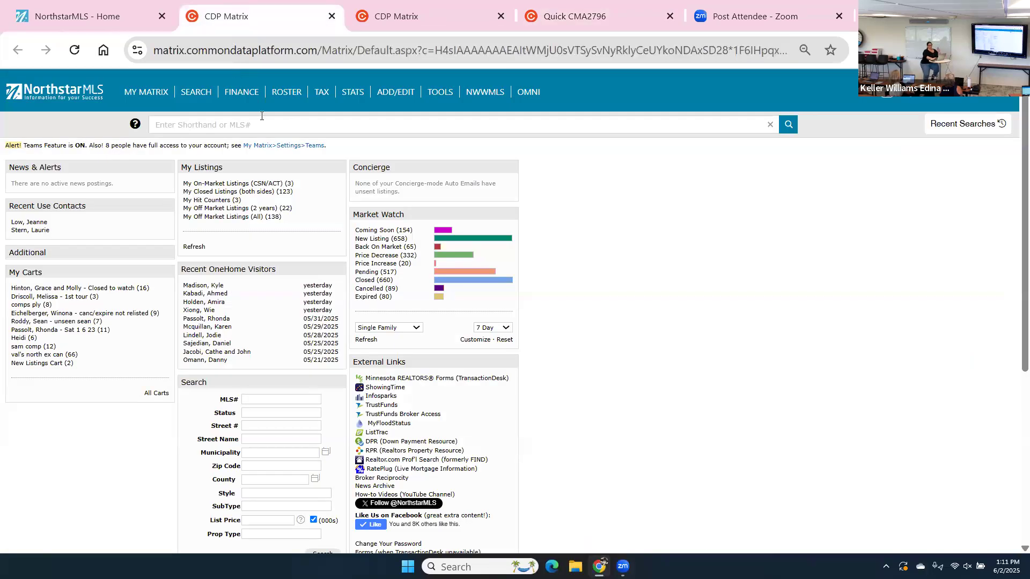
Start a new blank Cross Property search from the full search categories list.
mouse_move(197, 95)
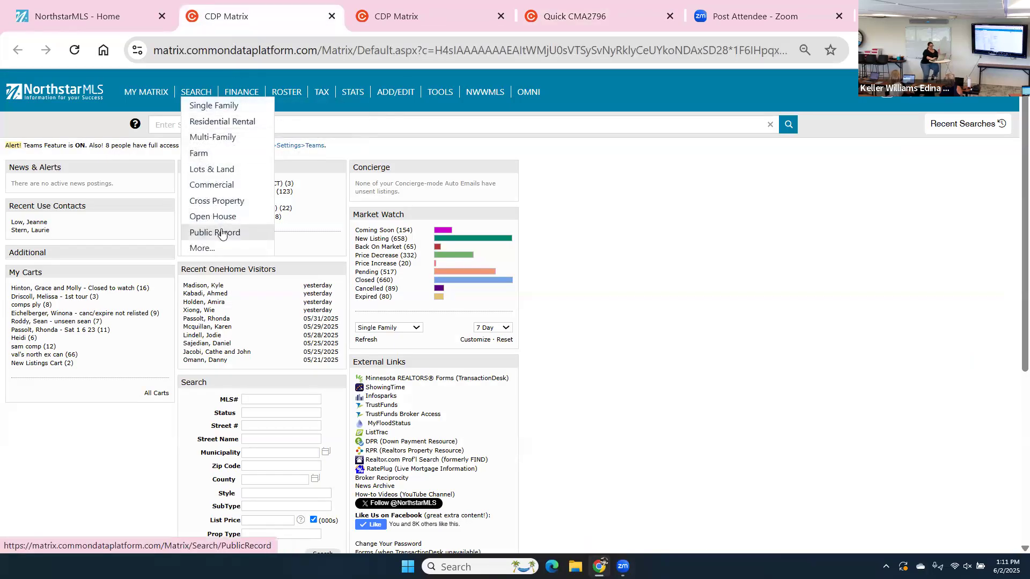
click(229, 250)
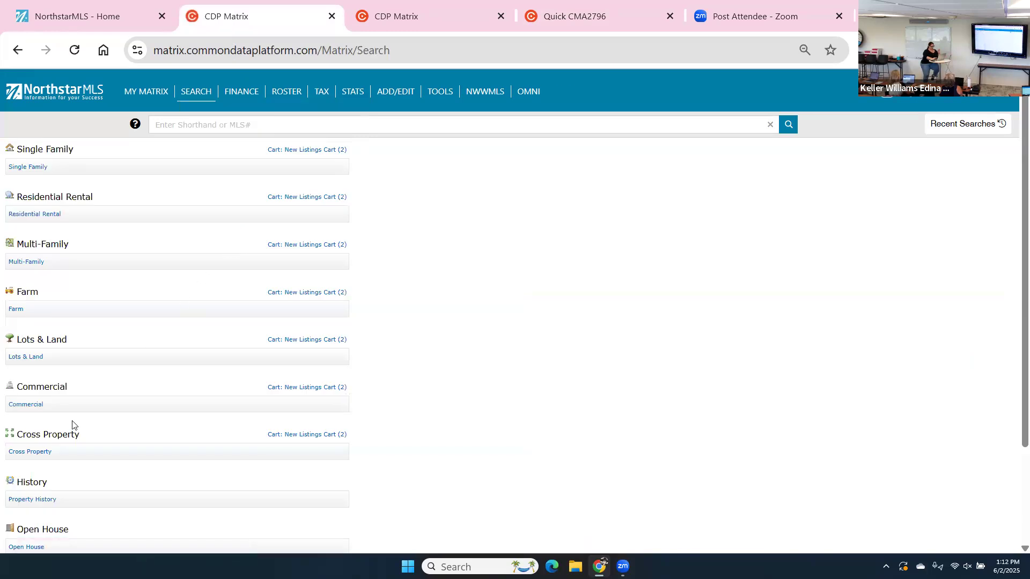
click(32, 453)
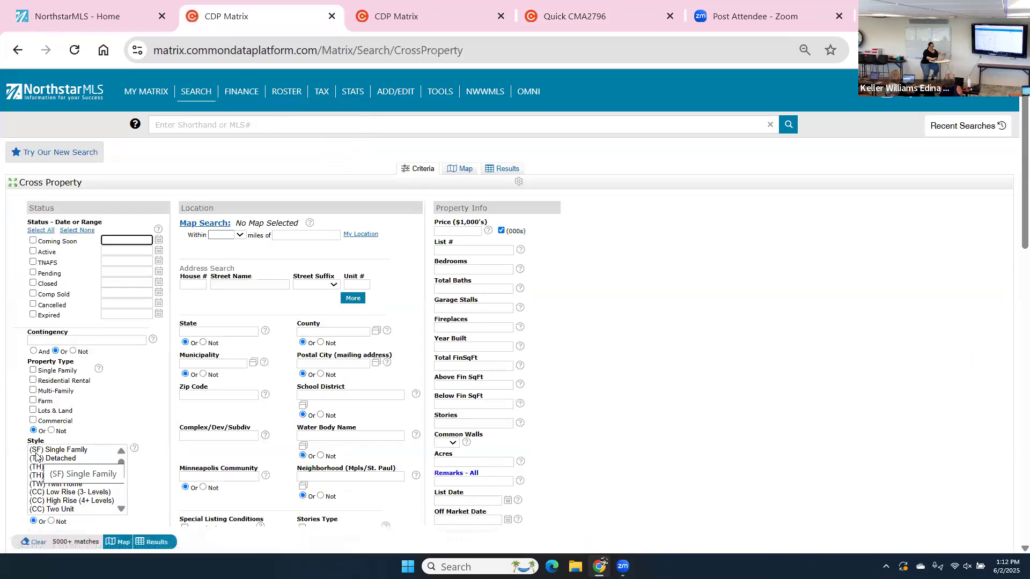
Set the pasted agent ID as Selling/Co-Sell Agent and show the 64 matching listings.
scroll(260, 491, down, 4)
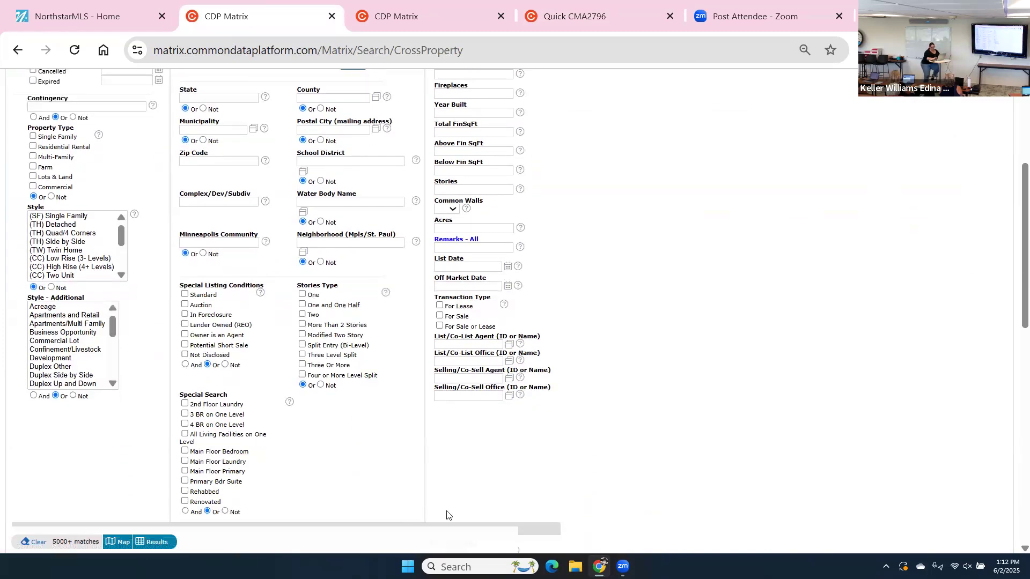
click(440, 379)
key(ctrl+v)
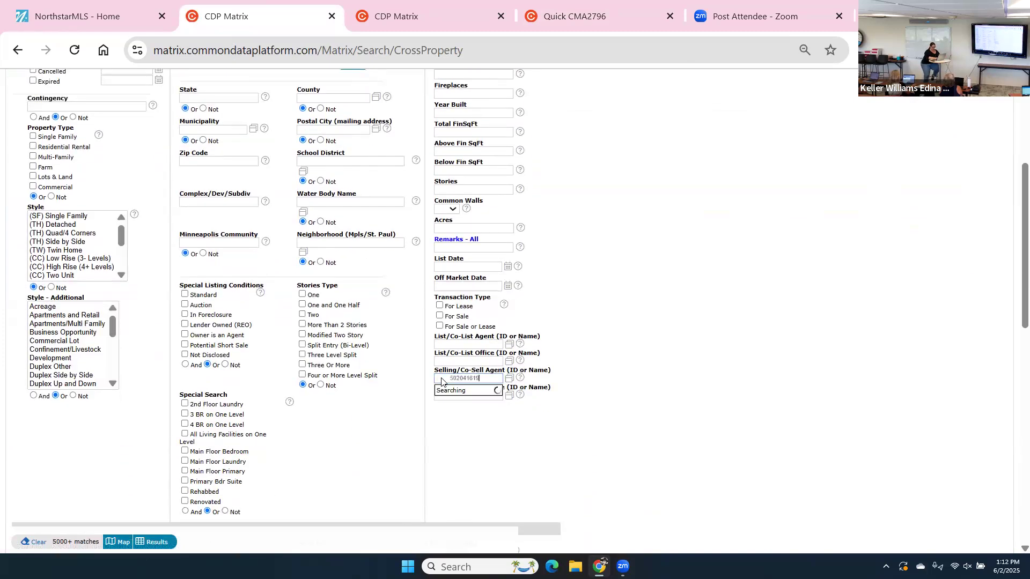
click(460, 388)
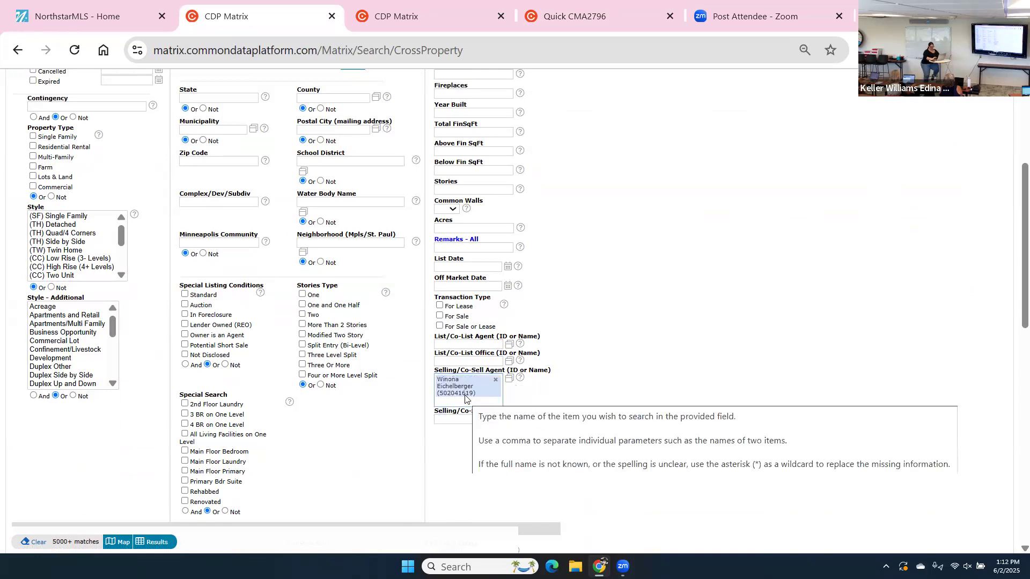
click(164, 547)
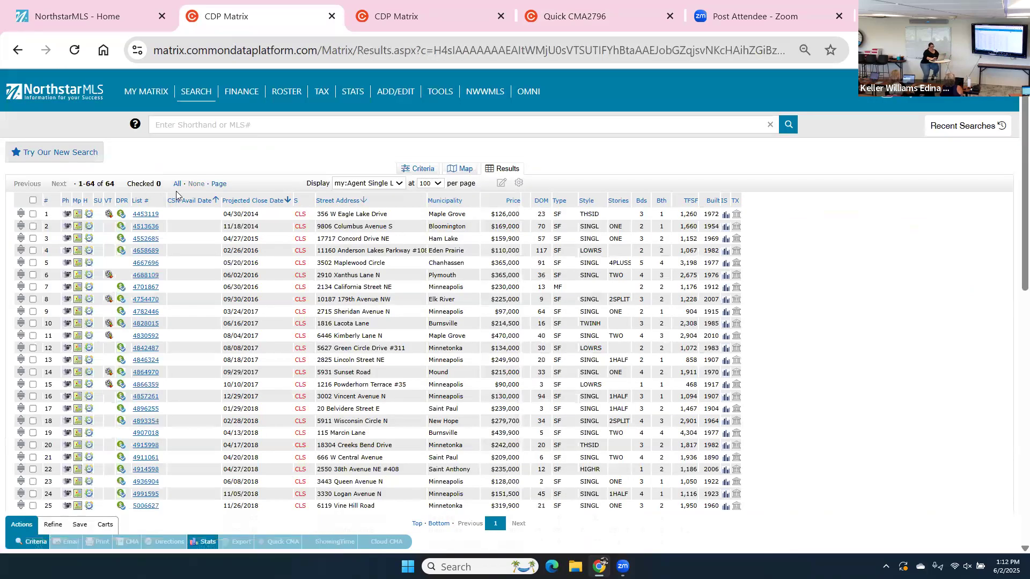
Check all 64 sold listings and generate a Quick CMA PDF report for them.
click(179, 186)
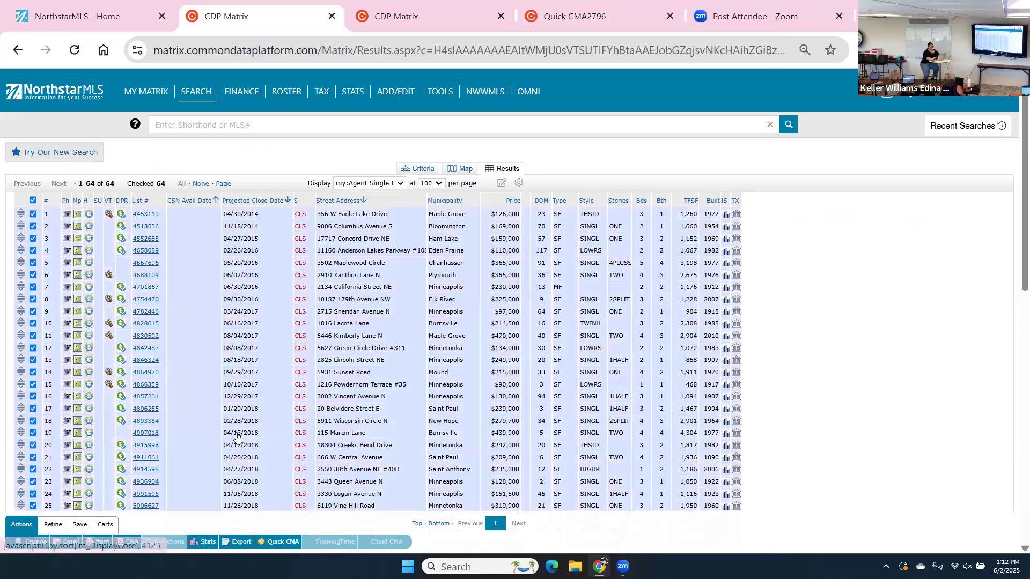
click(279, 542)
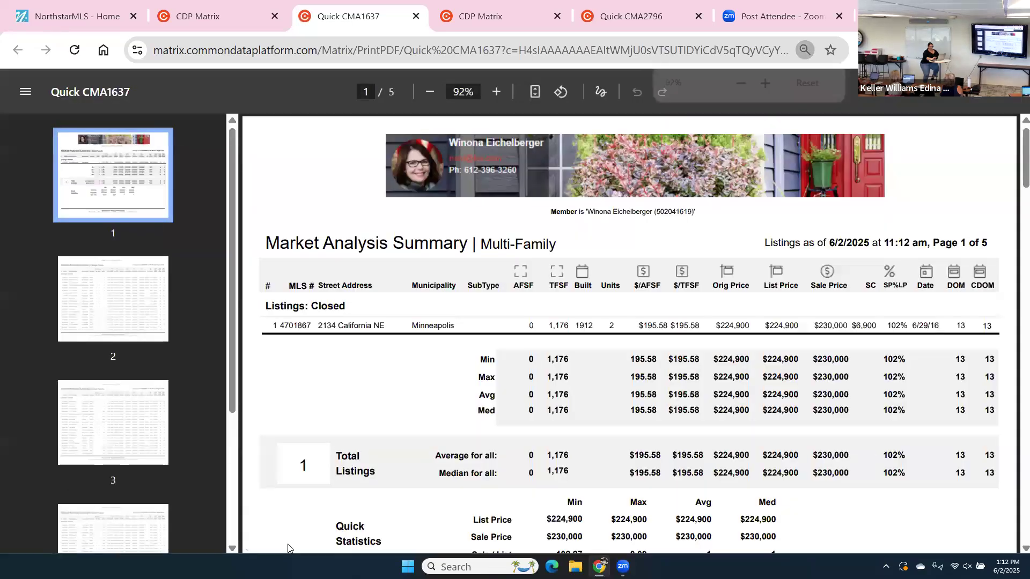
scroll(287, 547, down, 10)
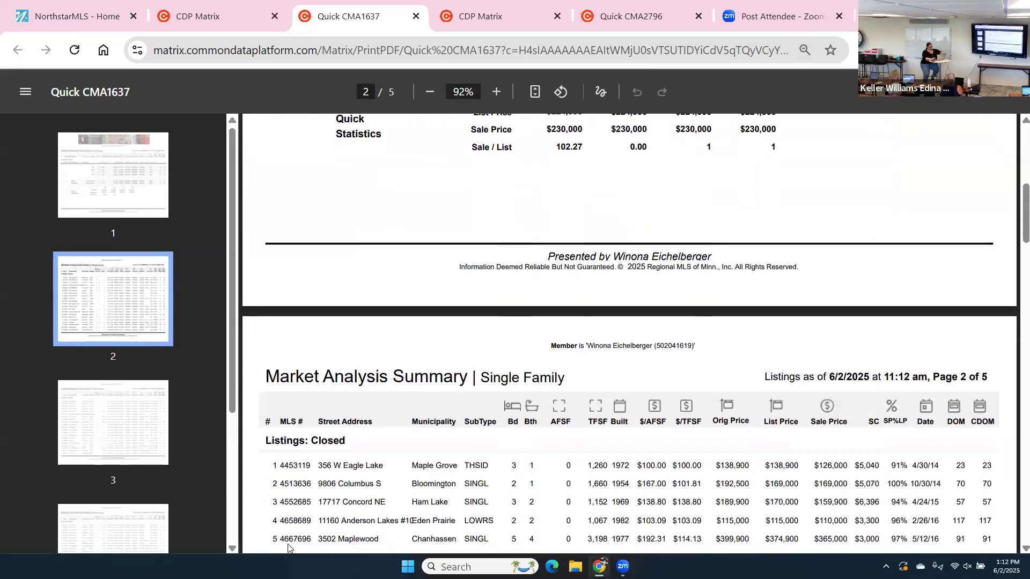
scroll(288, 548, up, 7)
scroll(288, 547, up, 1)
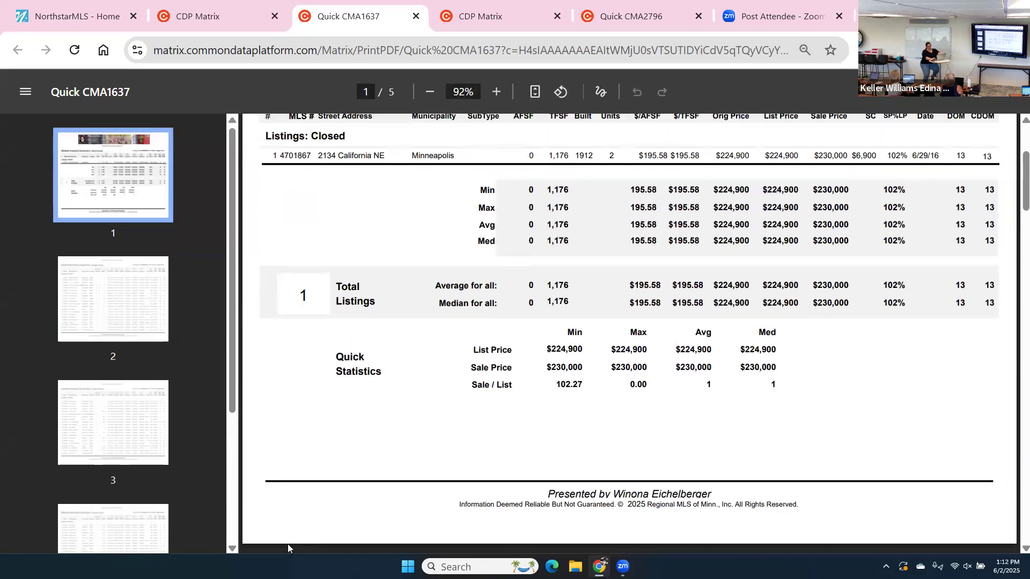
scroll(287, 544, up, 2)
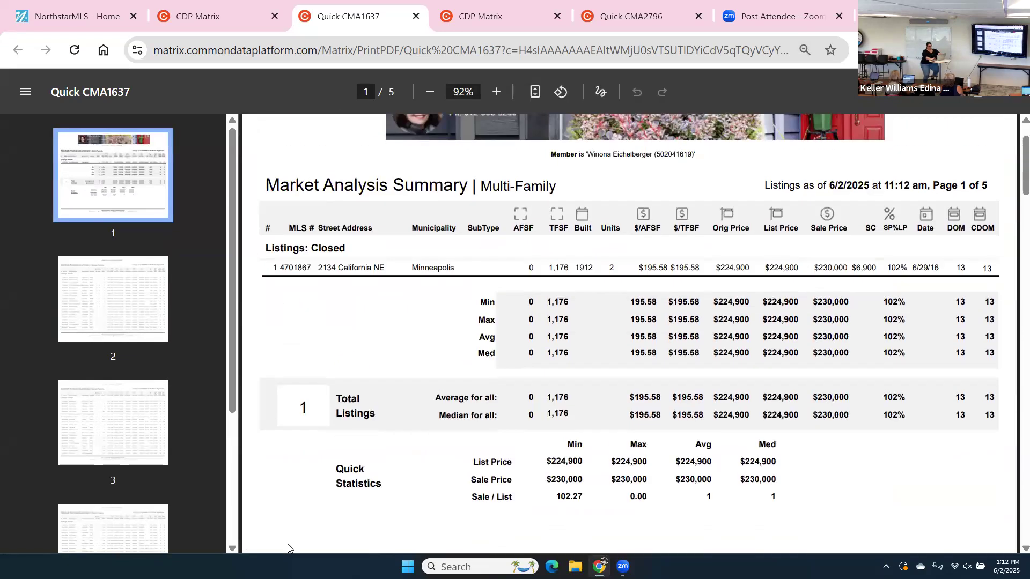
scroll(287, 547, down, 10)
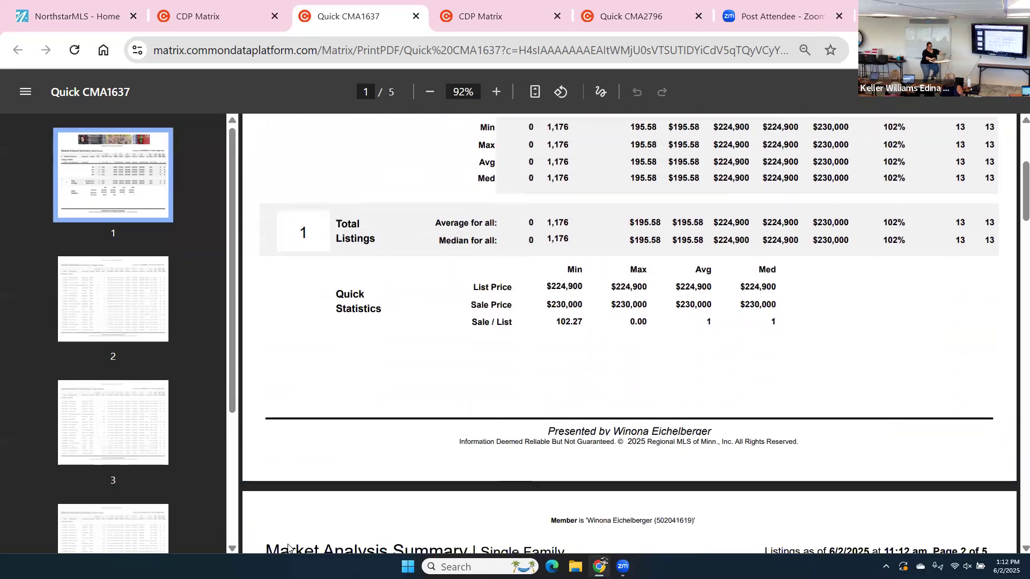
scroll(287, 547, down, 3)
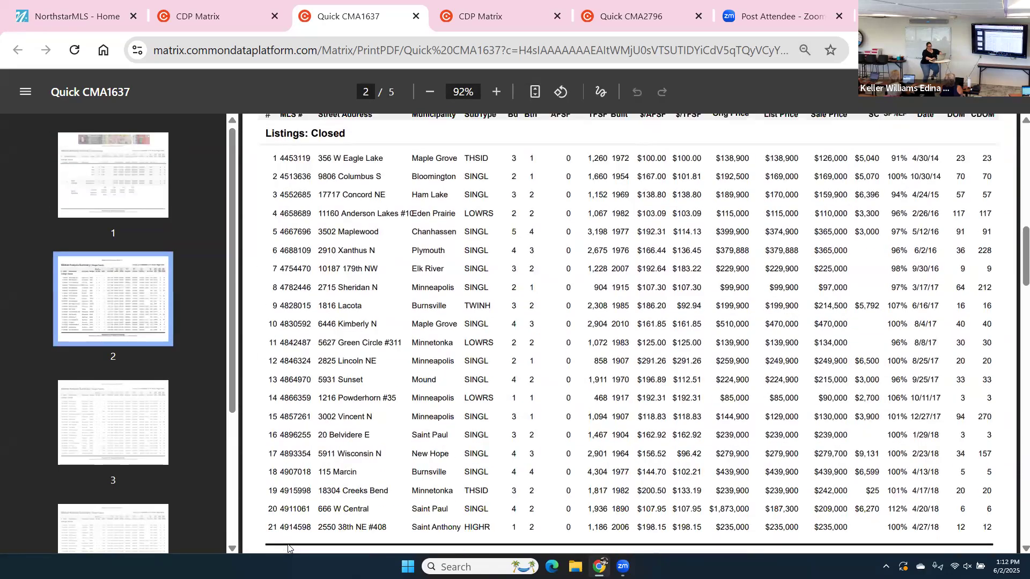
Review the five-page Quick CMA PDF, then return to the CDP Matrix listing results.
scroll(288, 547, up, 12)
scroll(288, 547, up, 1)
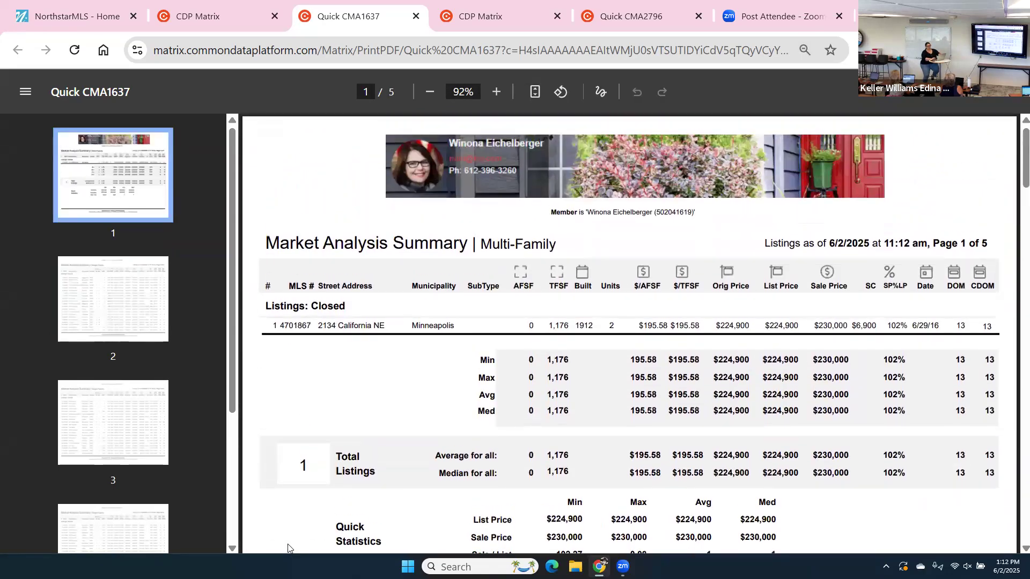
scroll(287, 547, down, 2)
scroll(287, 547, up, 2)
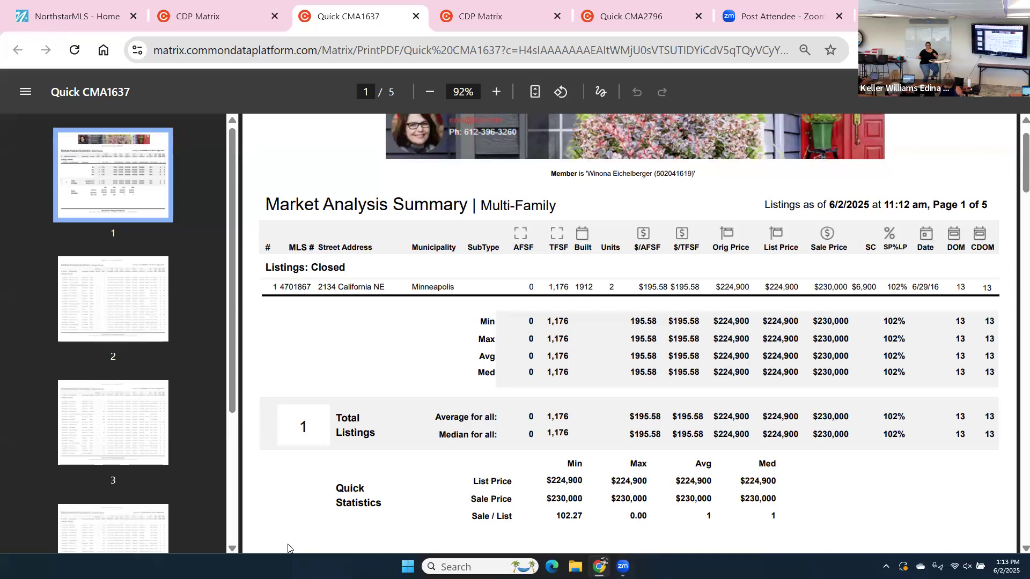
scroll(287, 547, down, 6)
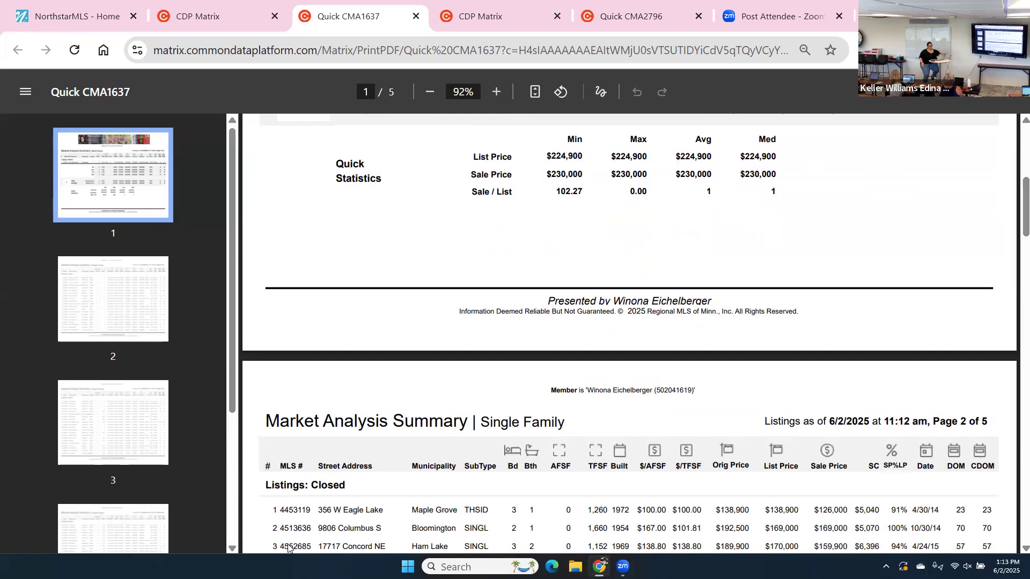
scroll(288, 548, up, 4)
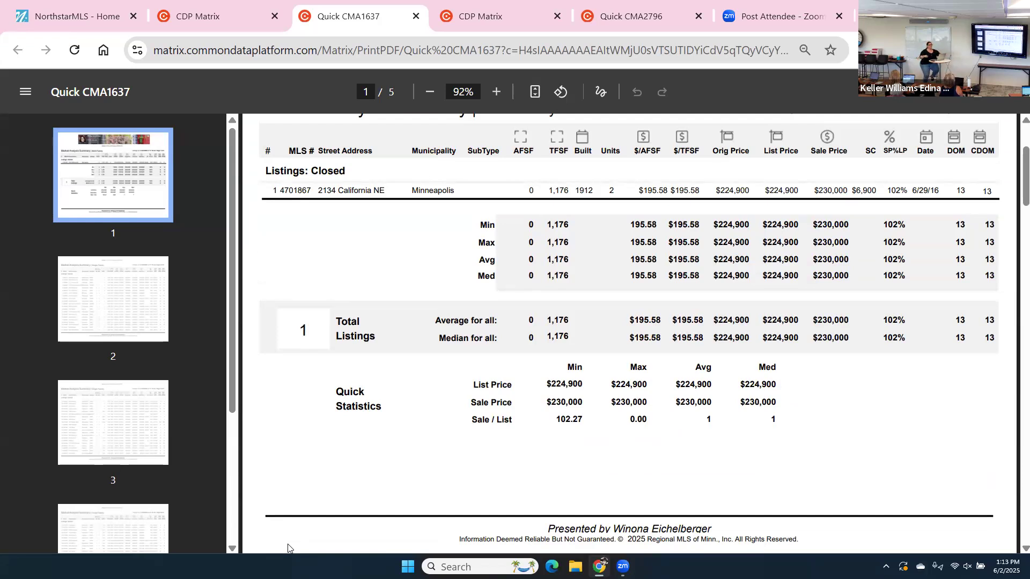
scroll(288, 547, up, 3)
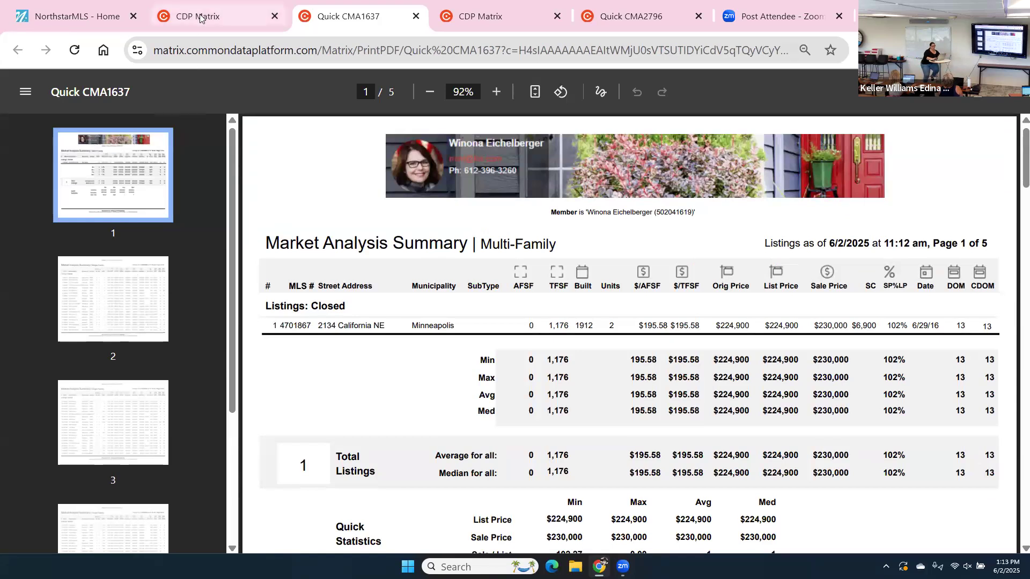
click(200, 19)
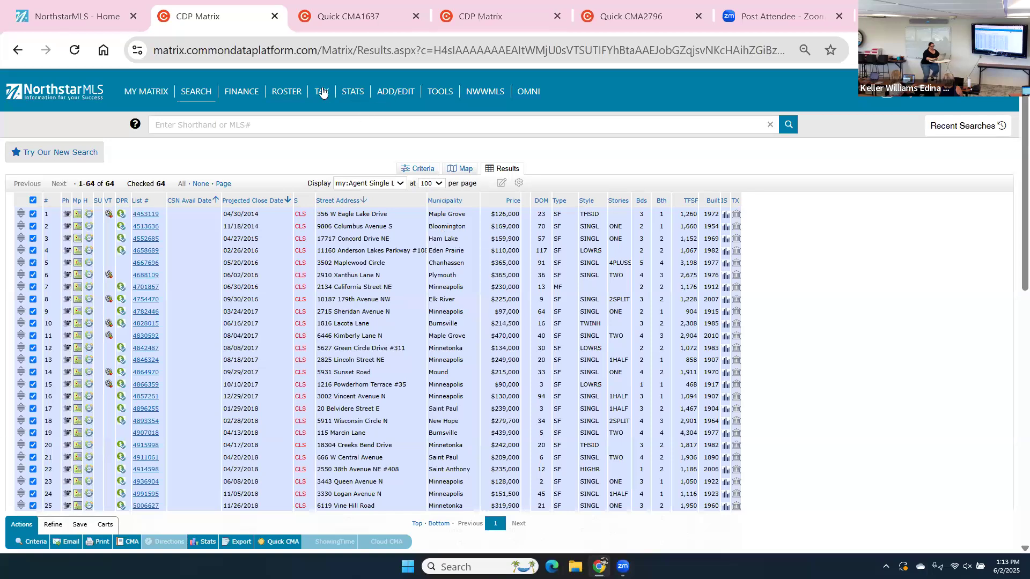
Search the Member roster by the agent's first name and show the first match's Full profile.
click(279, 92)
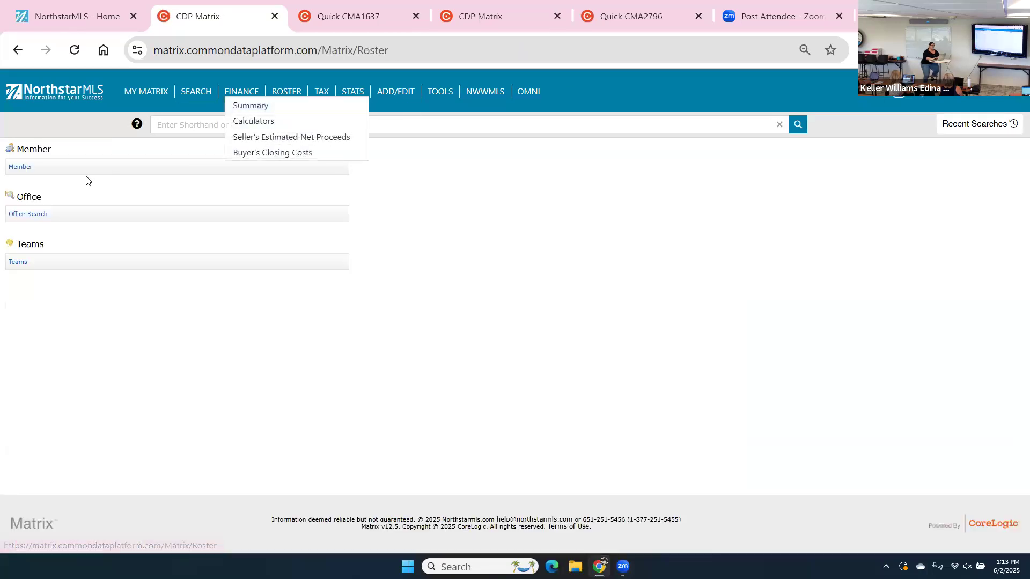
click(24, 168)
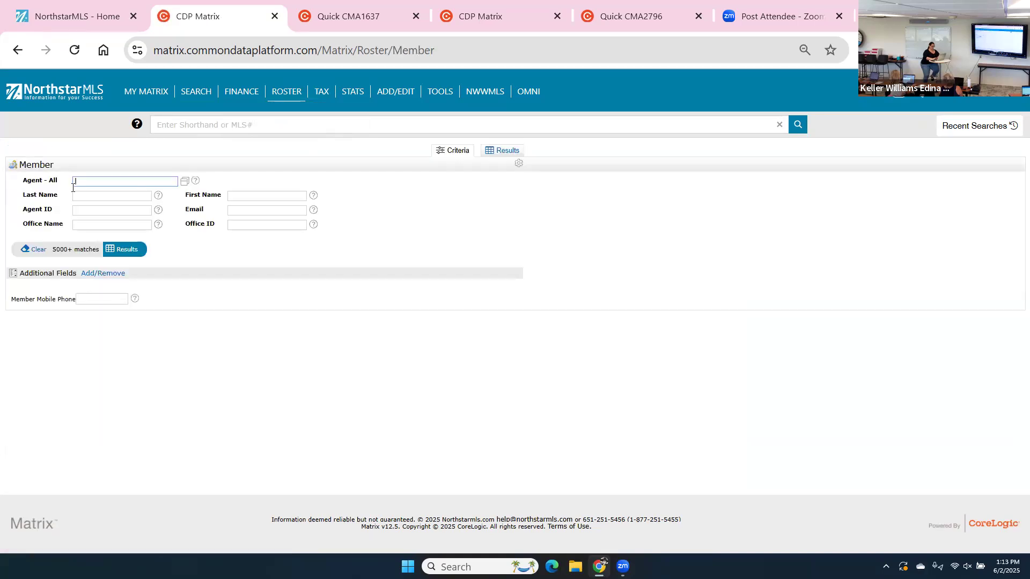
click(265, 201)
text(winona)
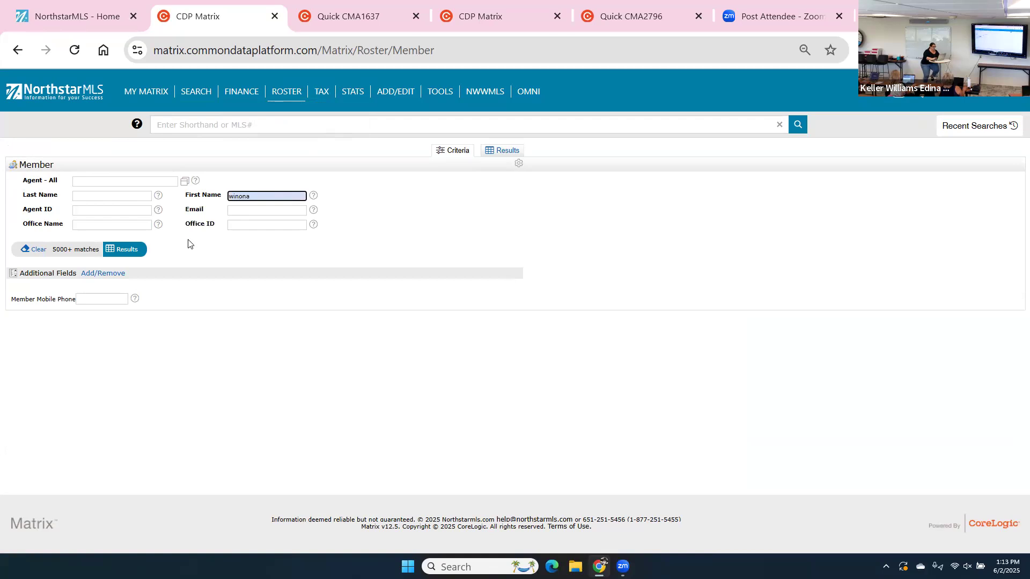
click(124, 248)
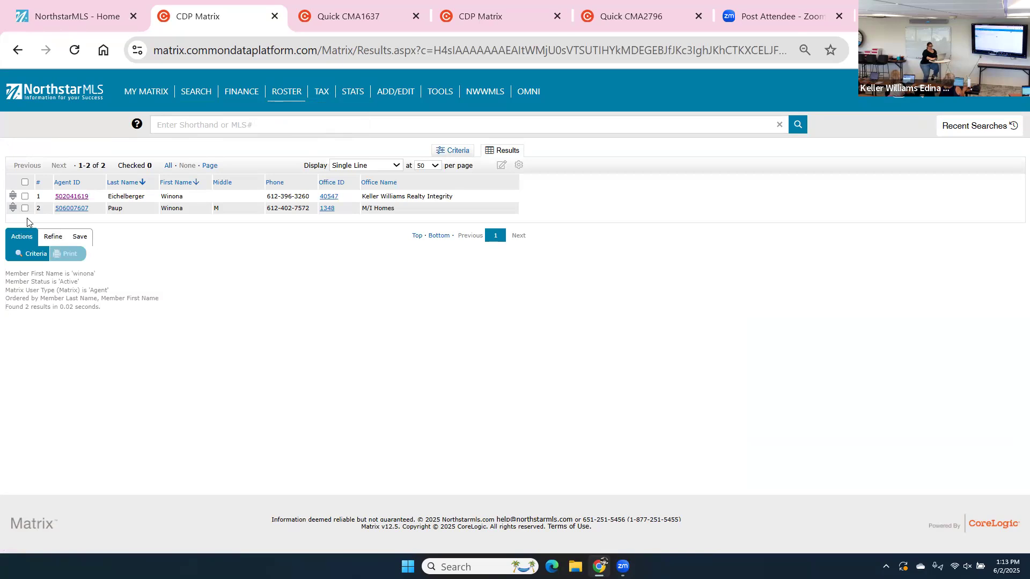
click(62, 196)
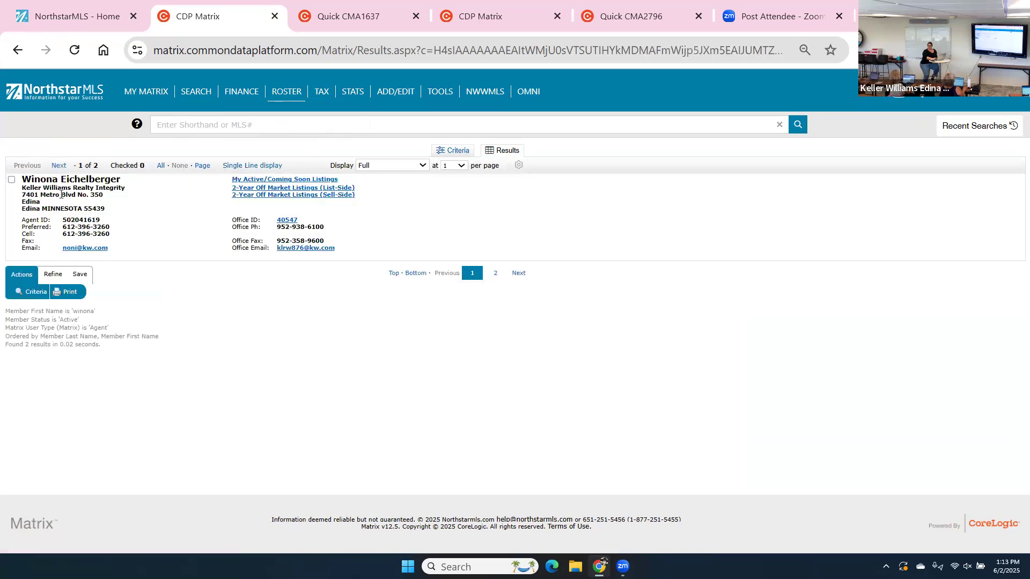
Review the agent's eight 2-year list-side off-market listings, then go back to the Roster page.
click(295, 190)
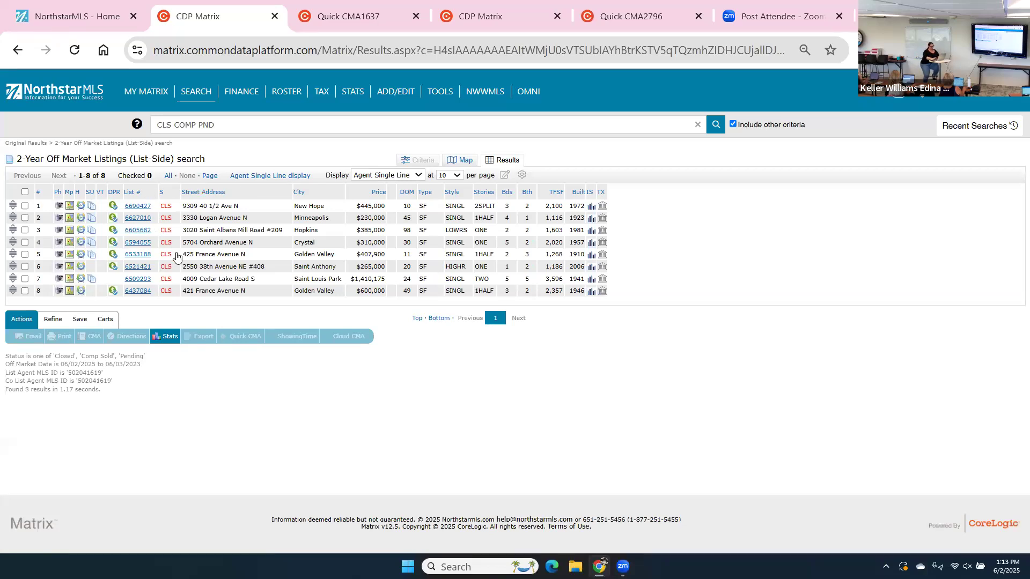
click(452, 178)
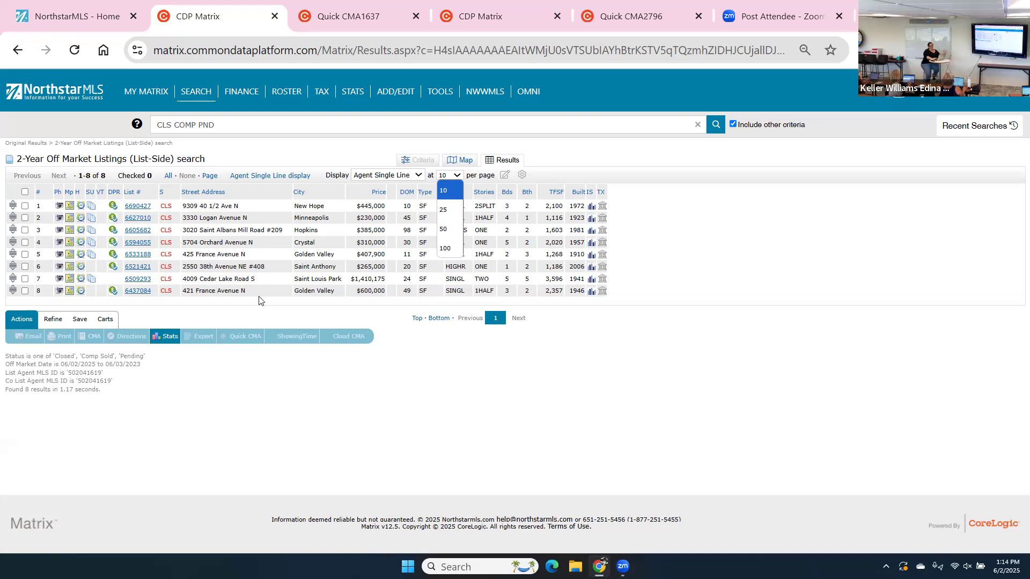
click(281, 96)
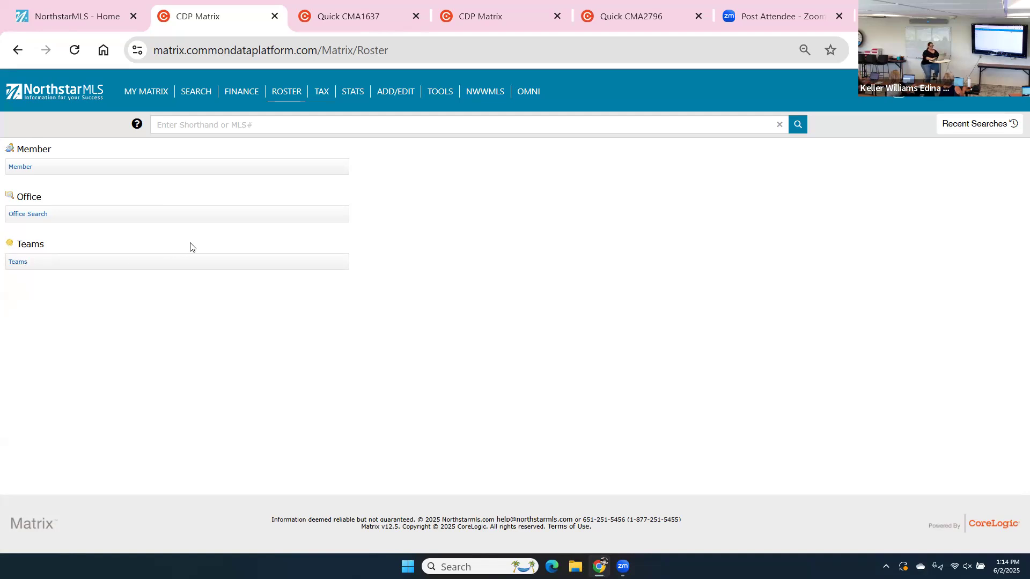
Open the TAX page with its Public Record Search.
mouse_move(325, 93)
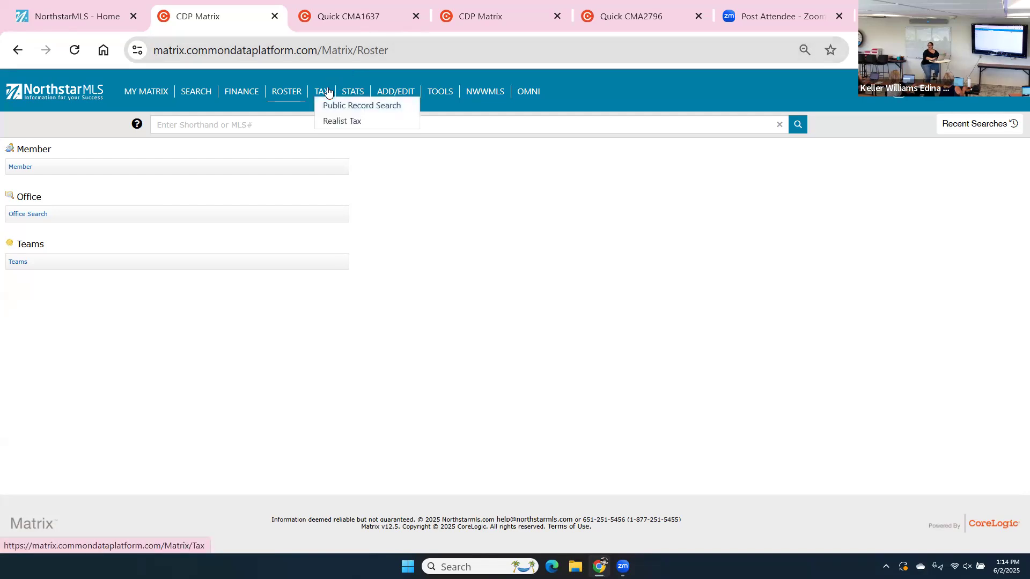
click(328, 92)
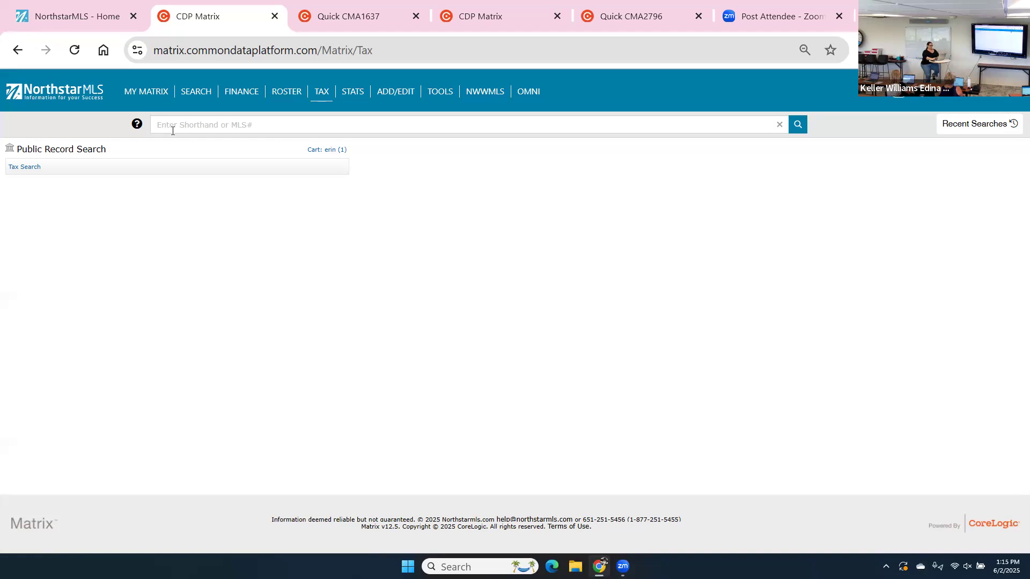
Return via Stats to the My Matrix home dashboard with its Market Watch summary.
click(358, 94)
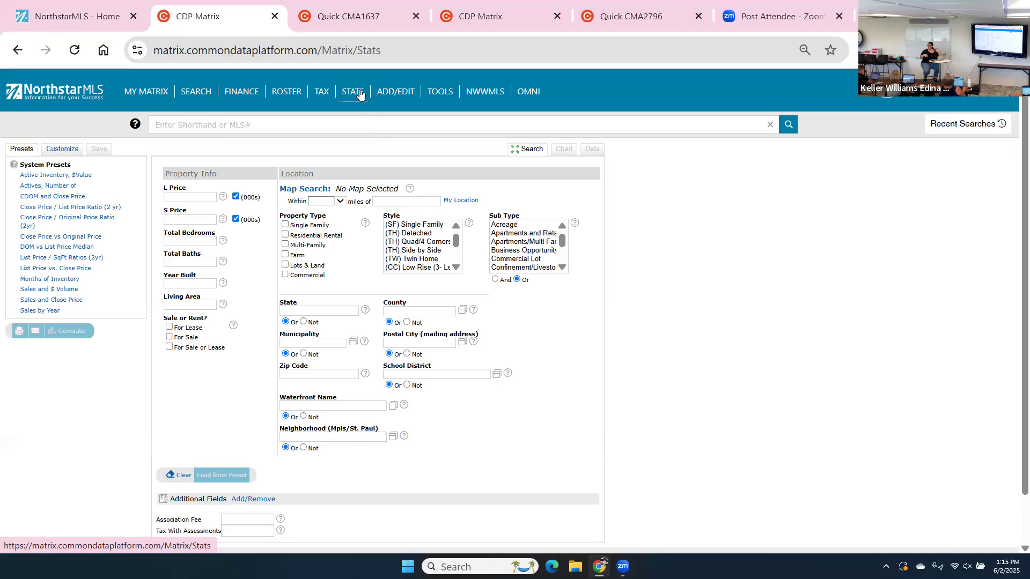
click(146, 92)
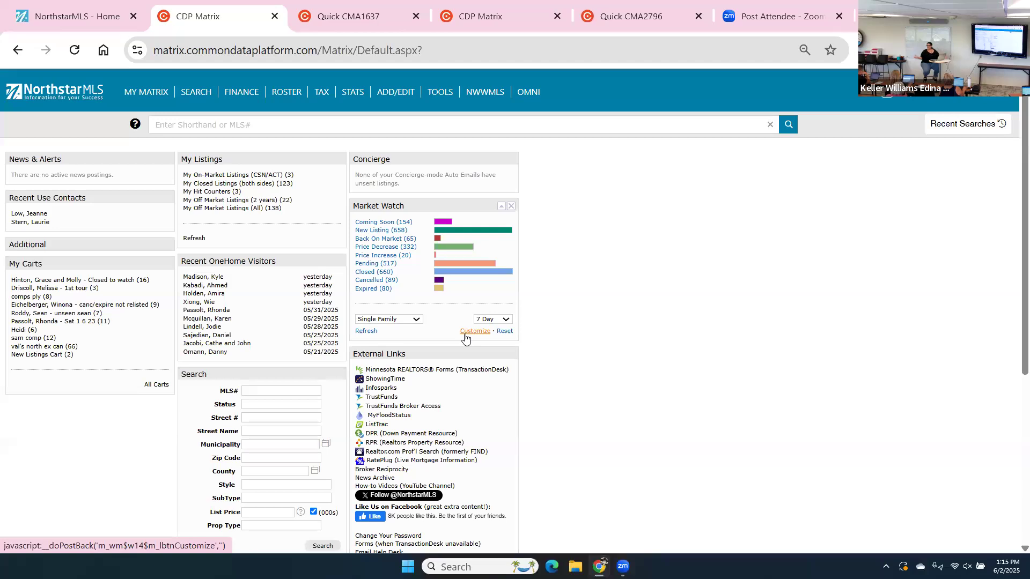
Customize the Single Family Market Watch and confirm its Minneapolis–St Paul map search area.
click(465, 335)
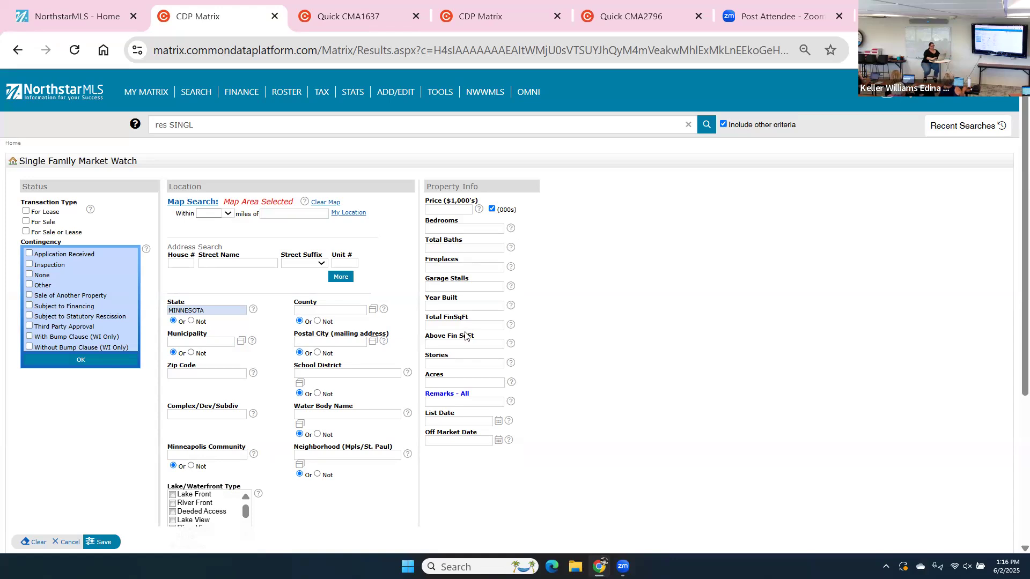
click(193, 202)
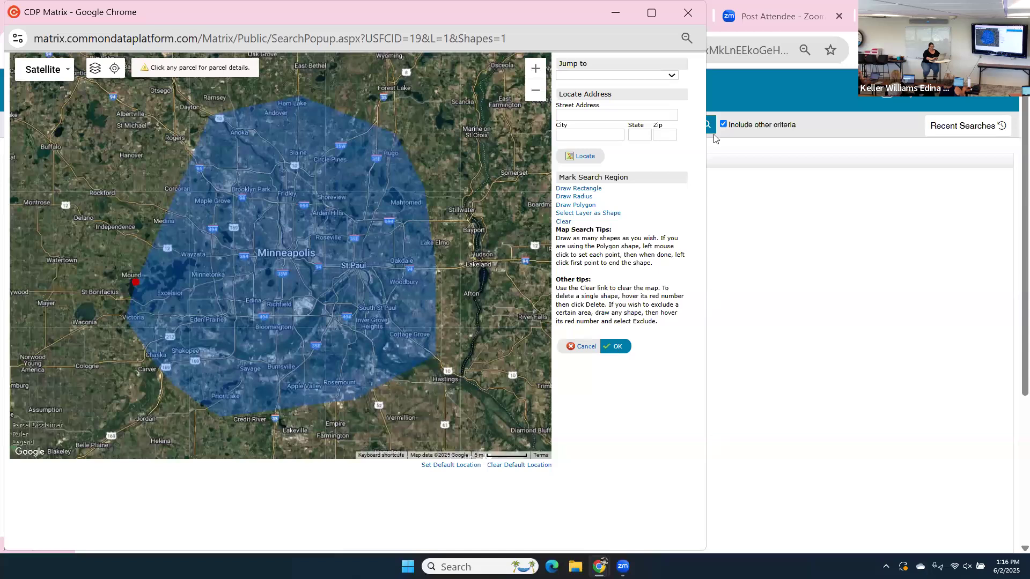
click(614, 350)
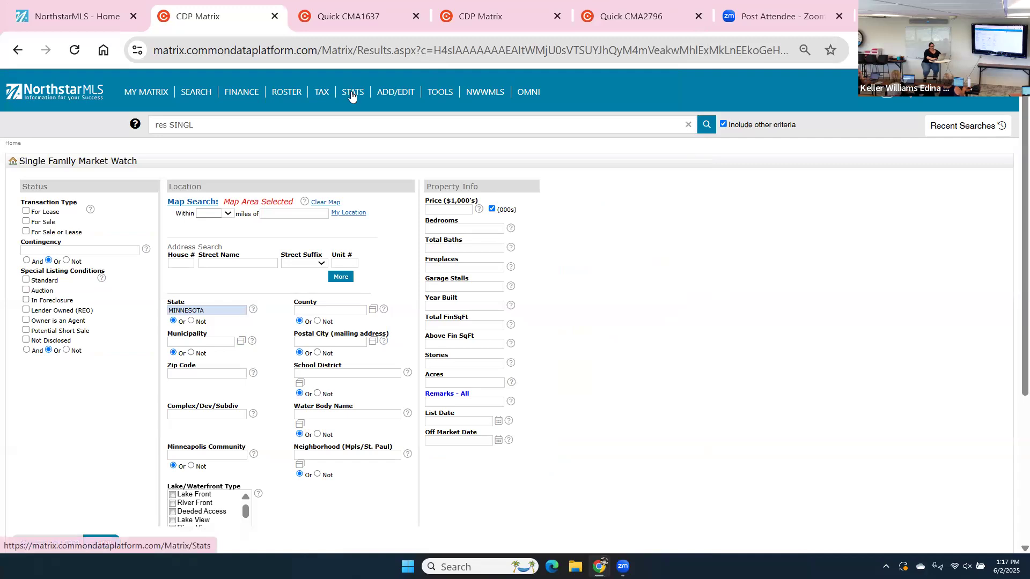
On the Stats page, set the municipality criterion to CHAN - Chanhassen.
click(352, 94)
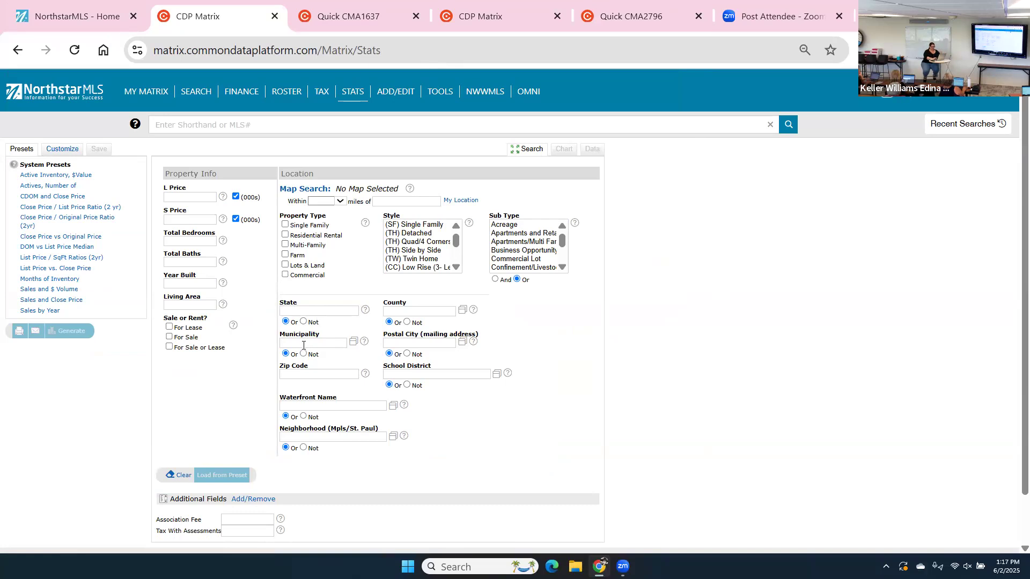
click(299, 343)
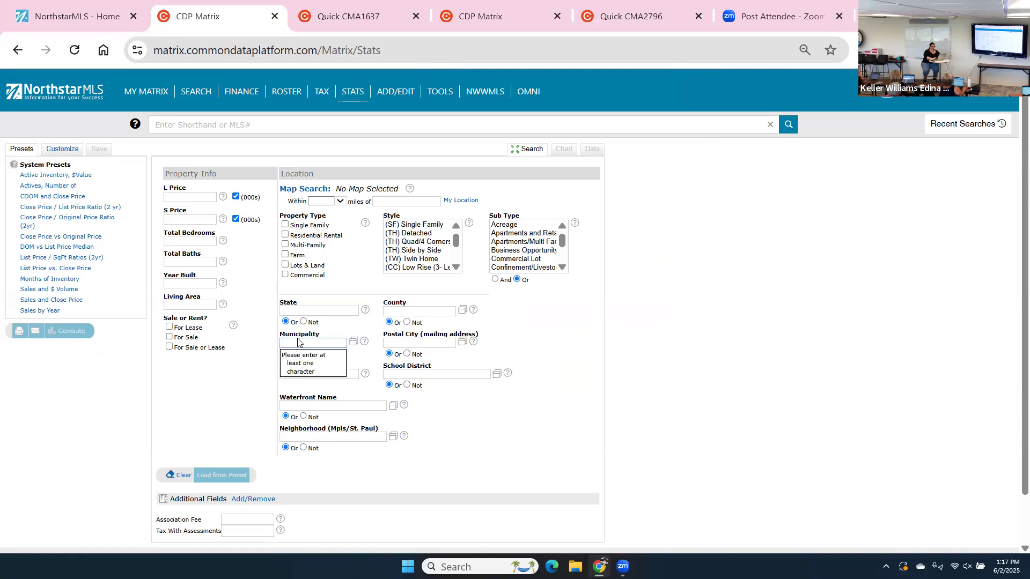
text(cha)
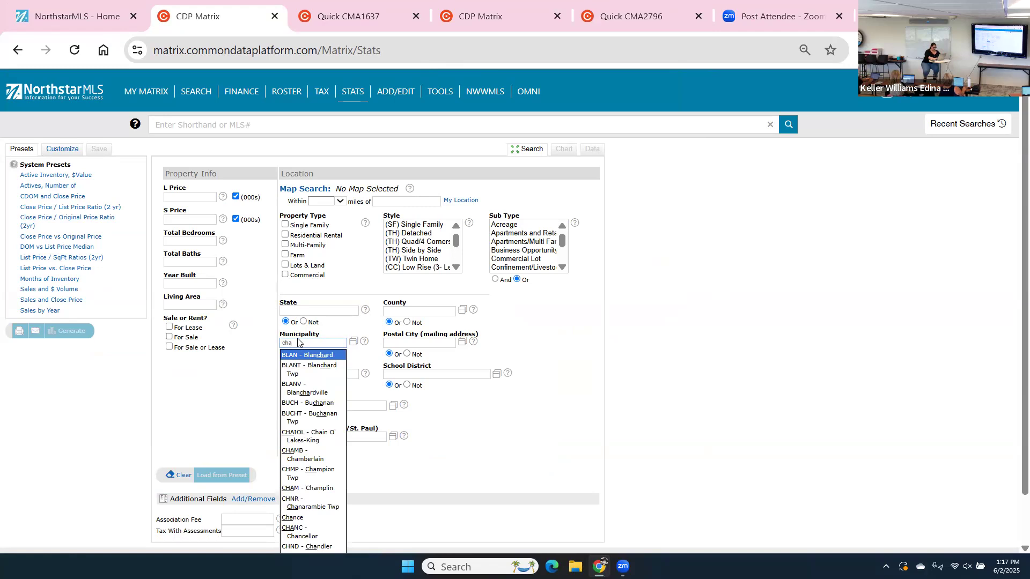
text(h)
key(BackSpace)
text(n)
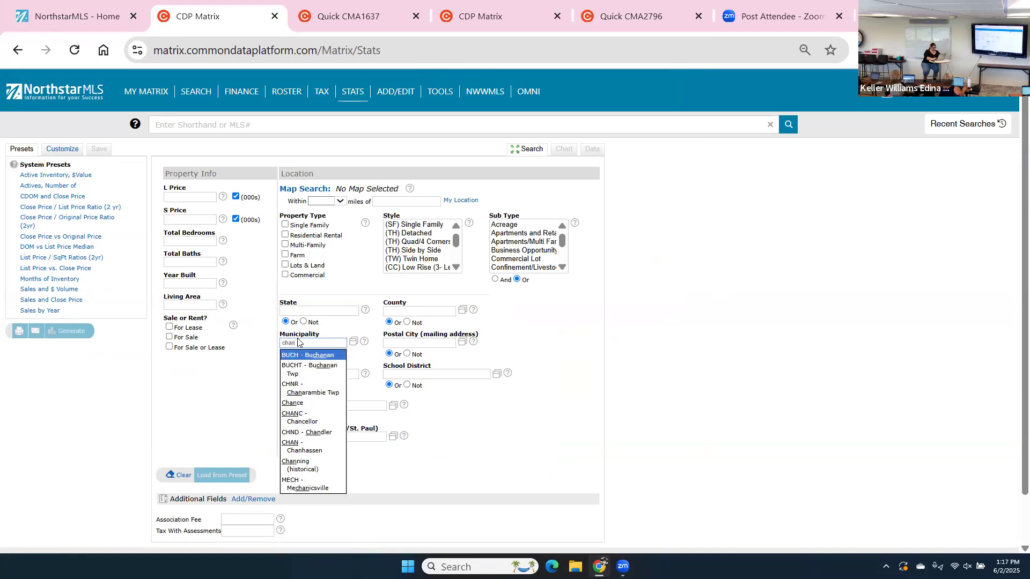
text(h)
click(301, 360)
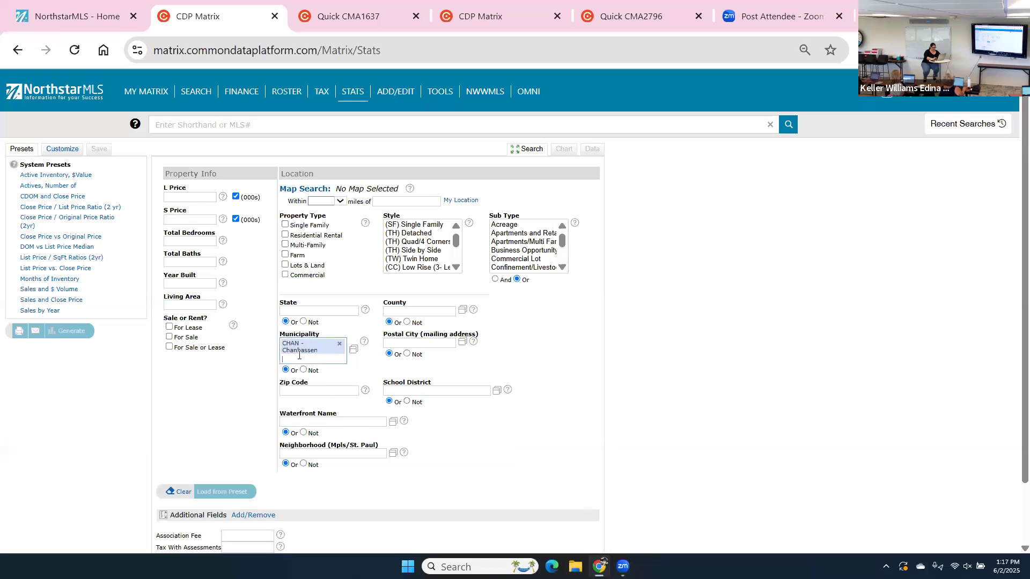
Set the school district criterion to 276 - Minnetonka and review the criteria.
click(414, 393)
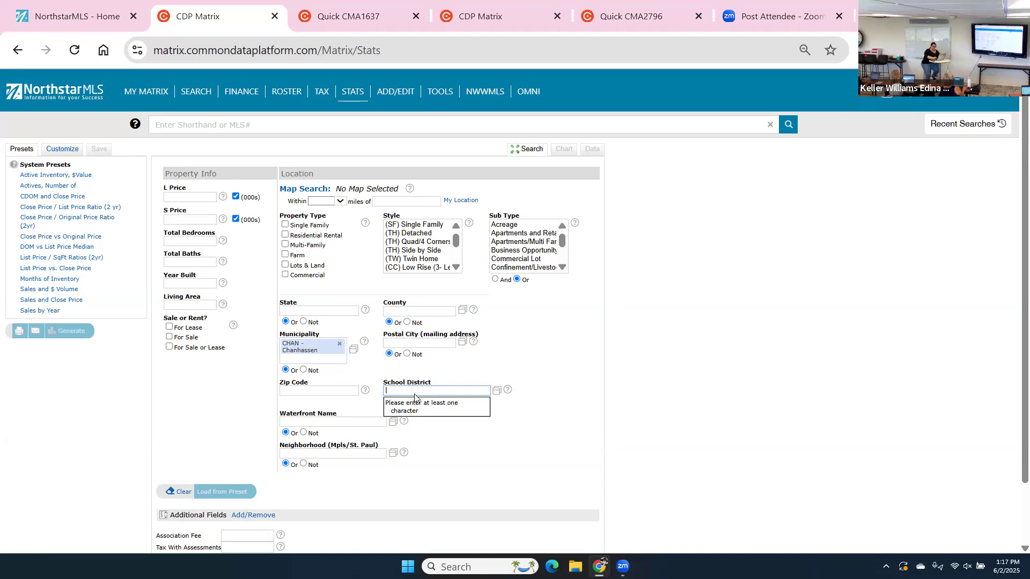
text(minnetonka)
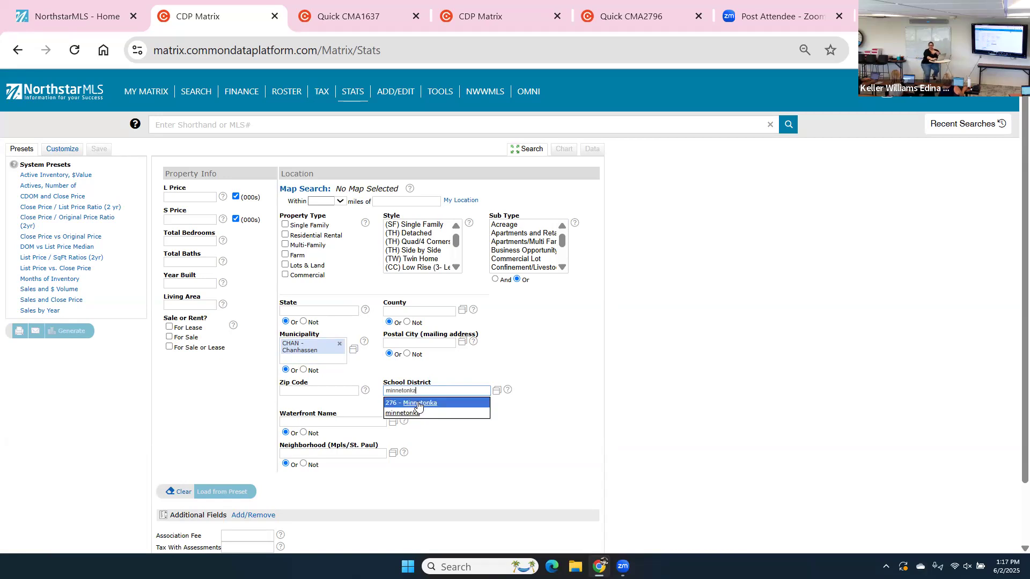
click(419, 404)
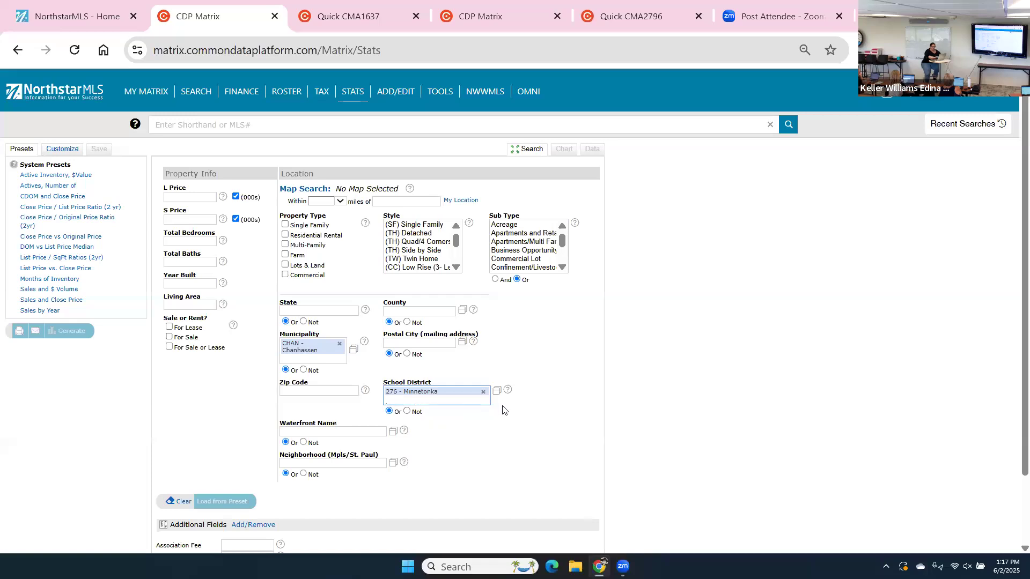
scroll(503, 410, down, 2)
scroll(503, 410, up, 2)
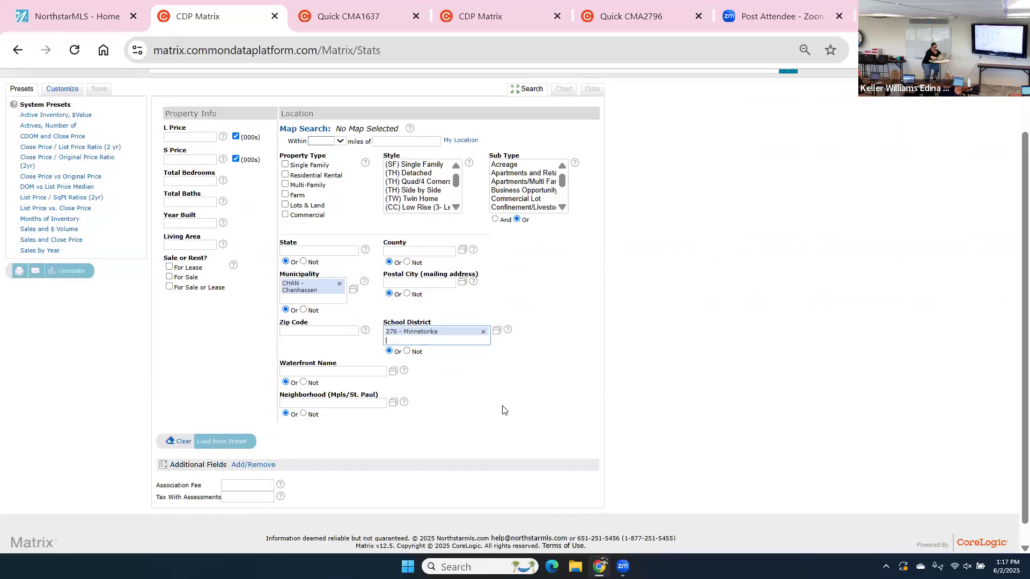
scroll(503, 410, down, 1)
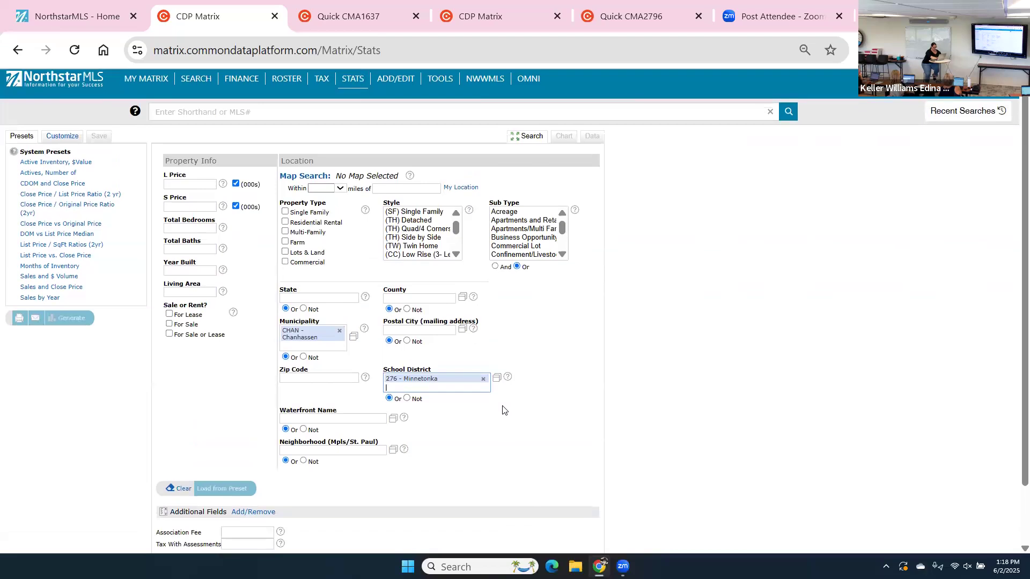
scroll(502, 410, down, 1)
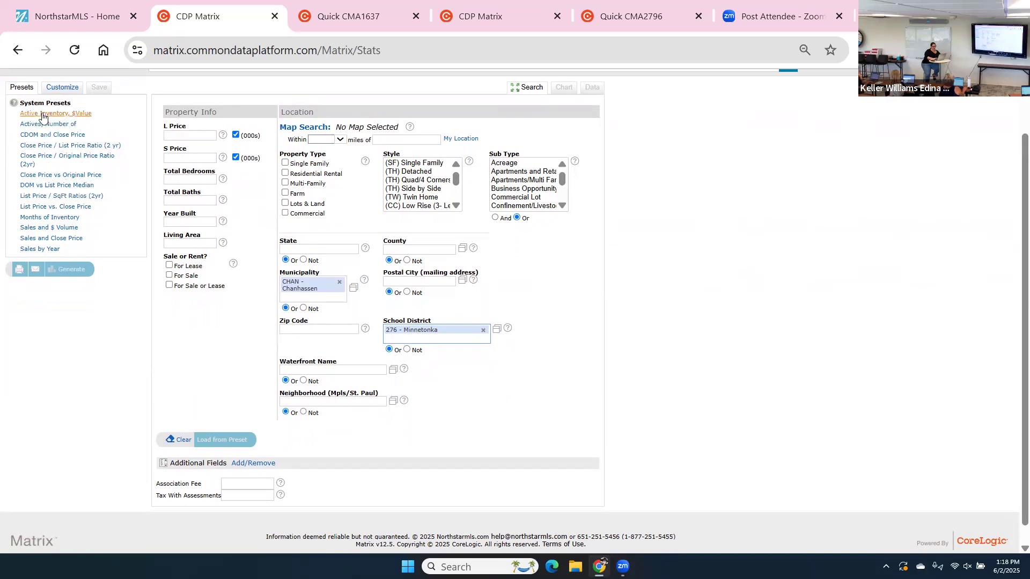
Generate the CDOM and Close Price system-preset chart for 2020–2025.
click(47, 138)
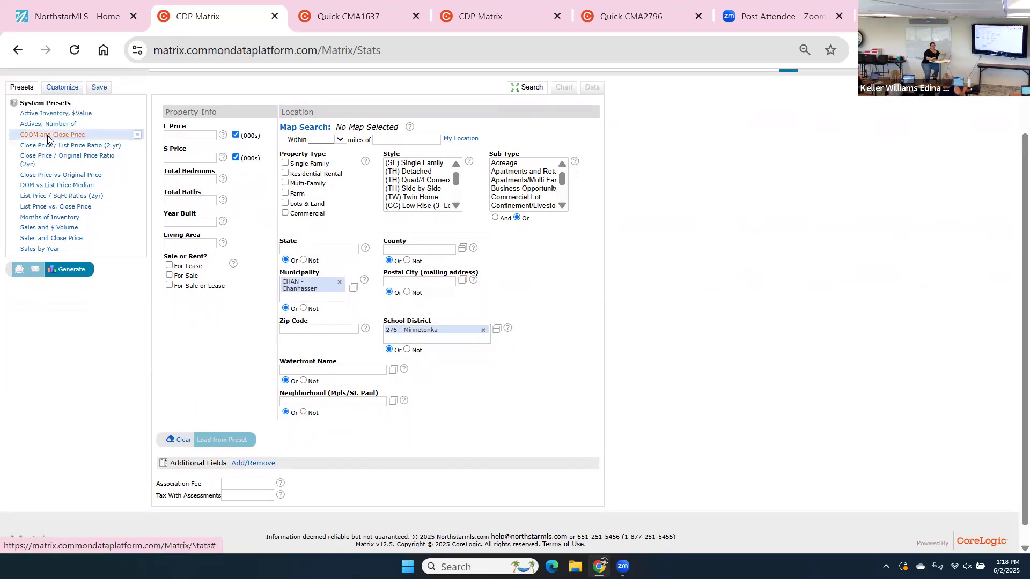
click(77, 271)
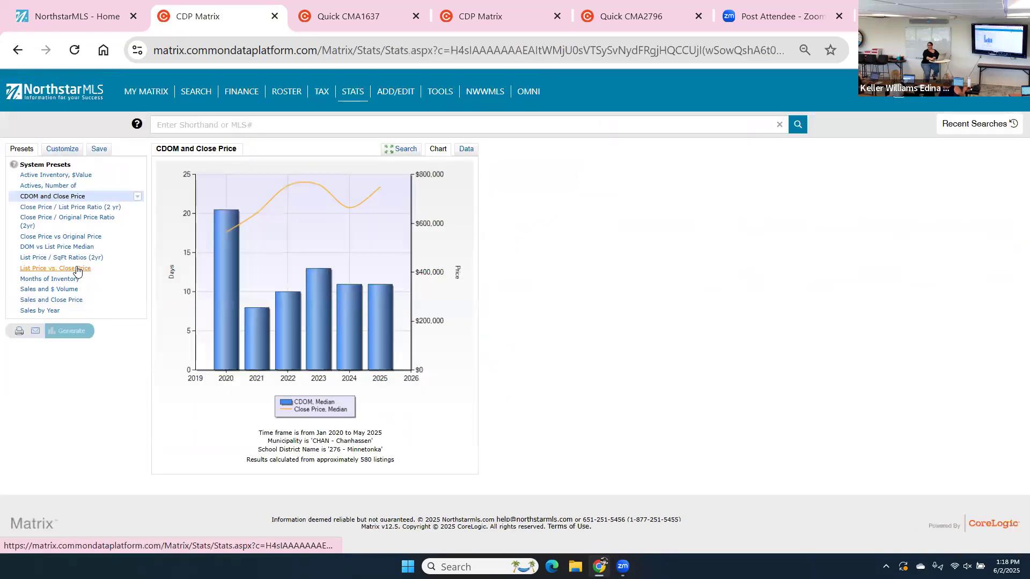
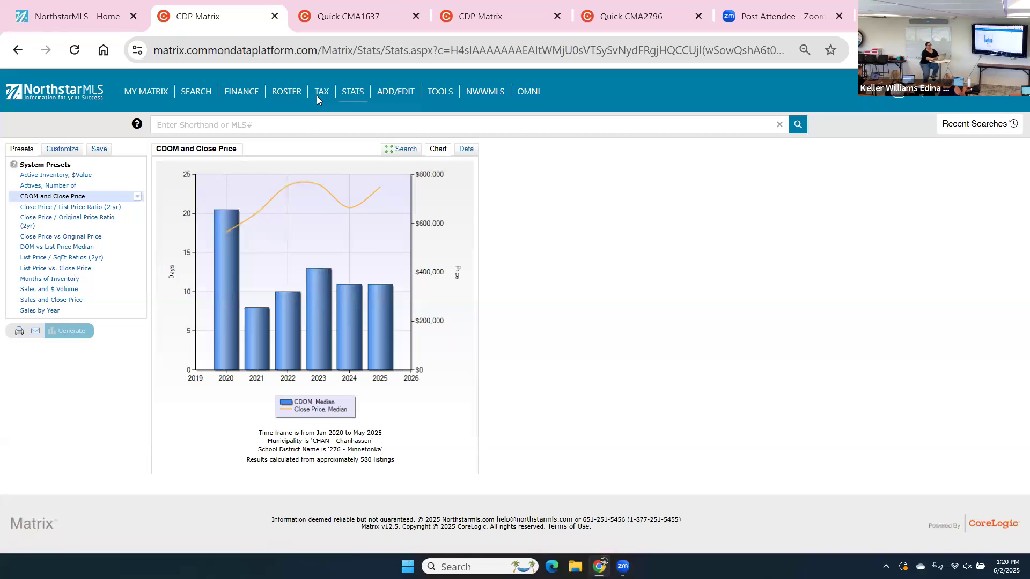
Open NorthstarMLS Add/Edit in a new tab, showing 3 recently edited active listings.
click(402, 92)
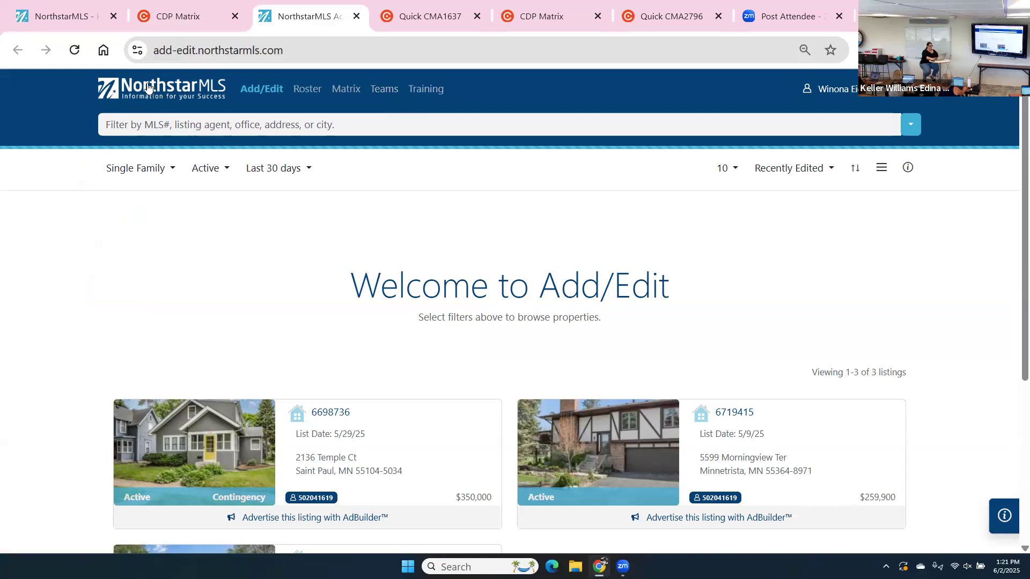
Return to the CDP Matrix tab with the CDOM and Close Price chart.
click(209, 16)
mouse_move(446, 94)
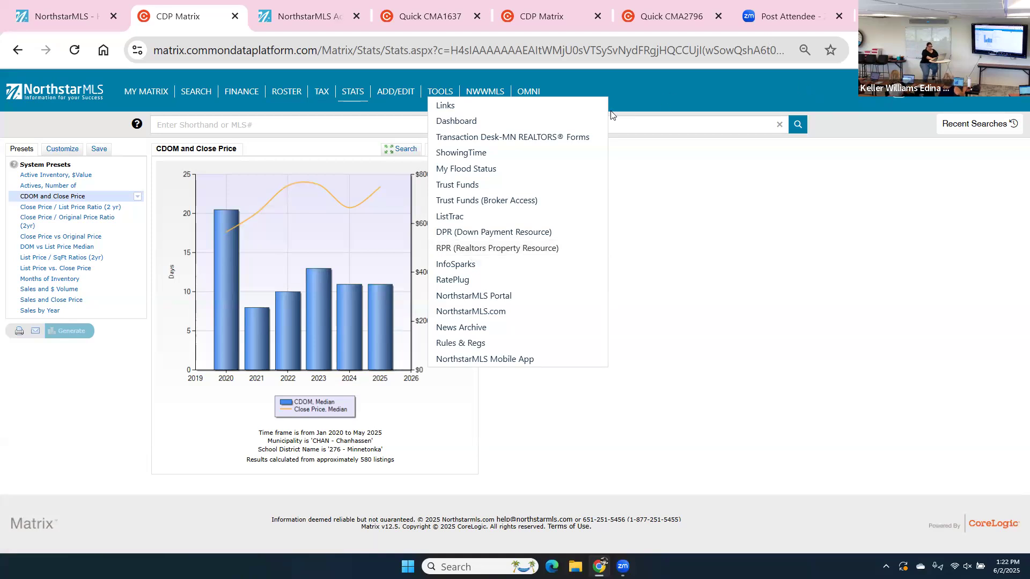
Start a new Single Family property search from the Matrix Search page.
click(192, 94)
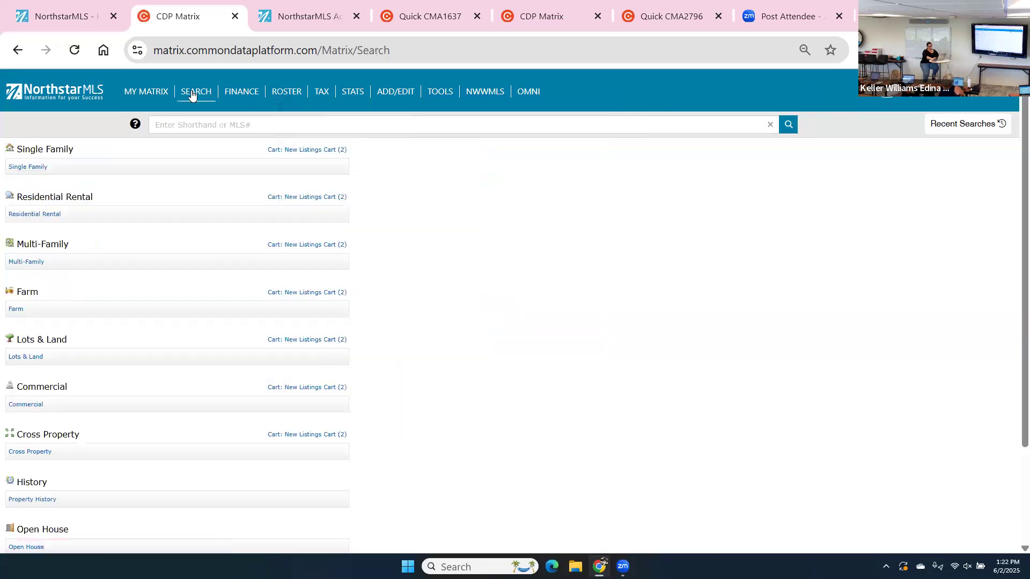
click(23, 168)
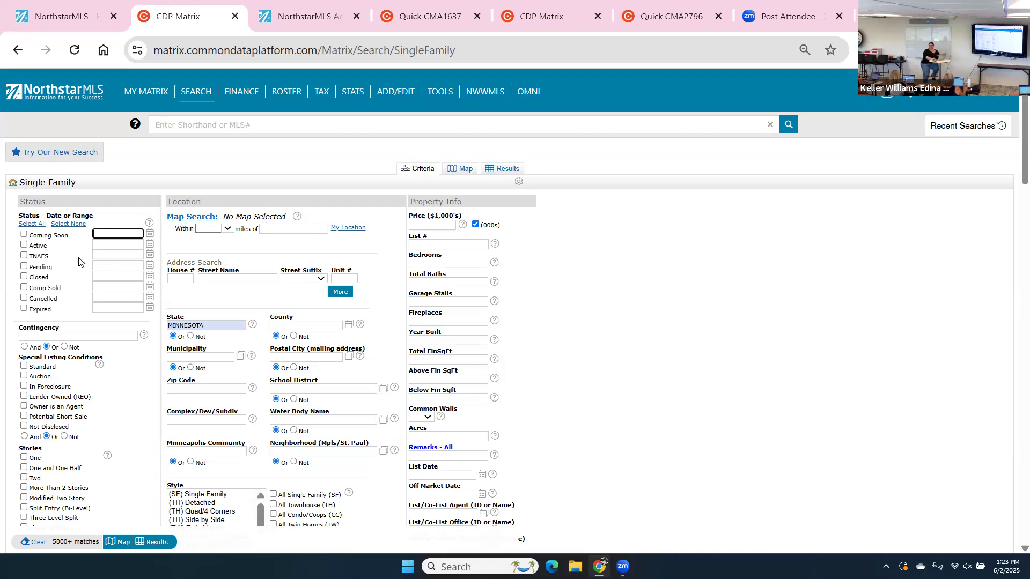
Check the Coming Soon and Active statuses and expand the Contingency choices.
click(23, 236)
click(24, 245)
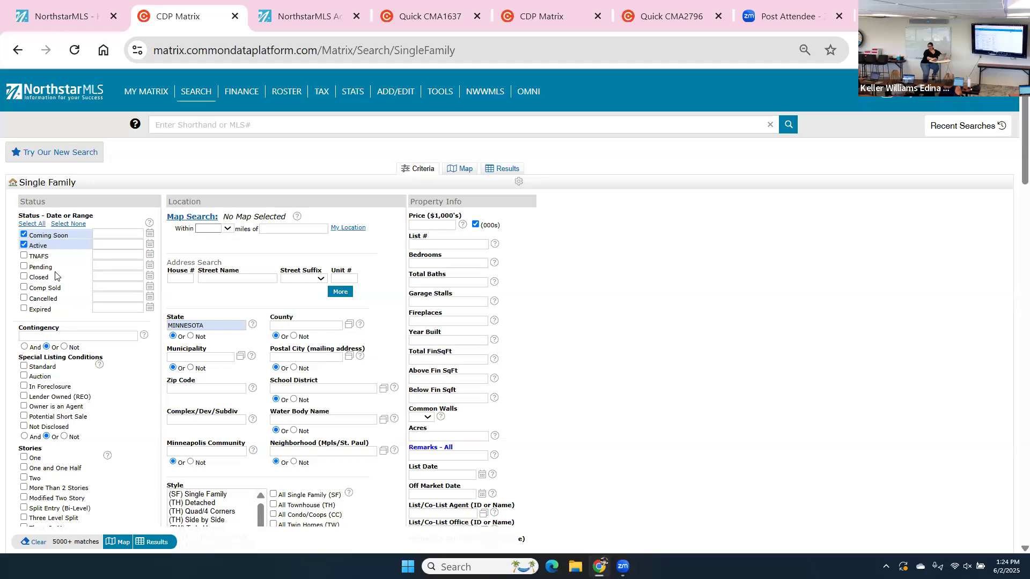
click(95, 336)
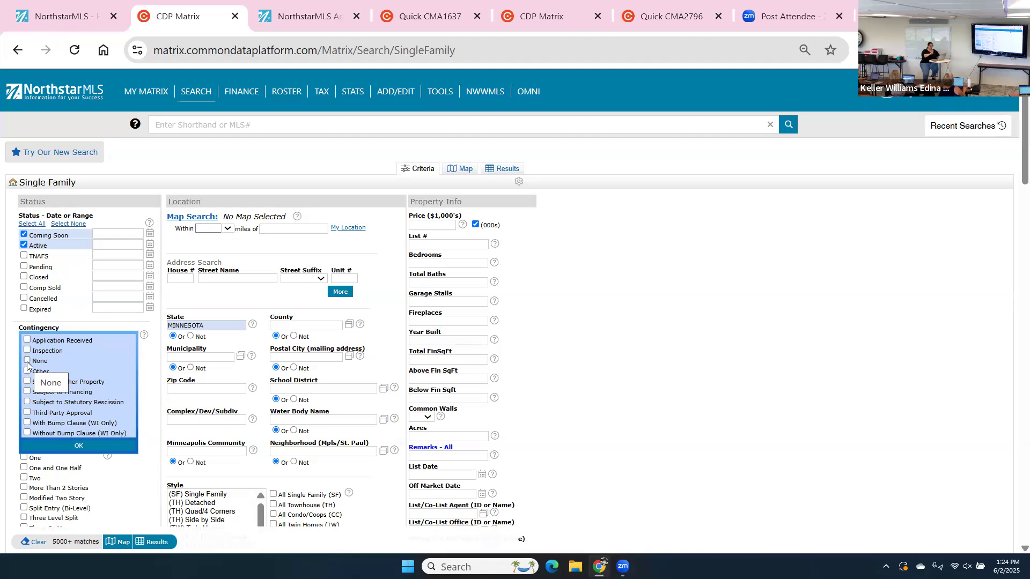
click(27, 363)
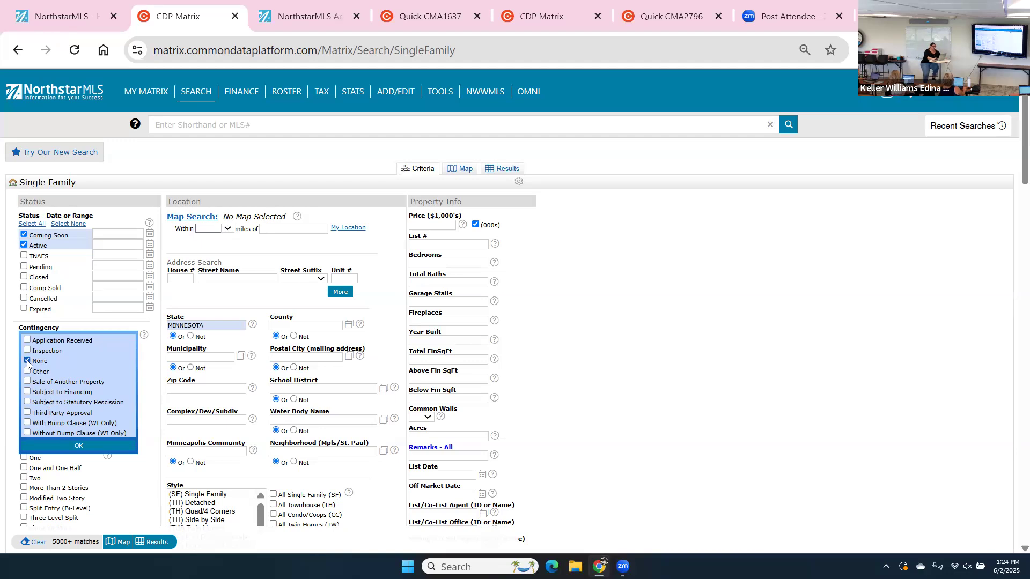
click(27, 361)
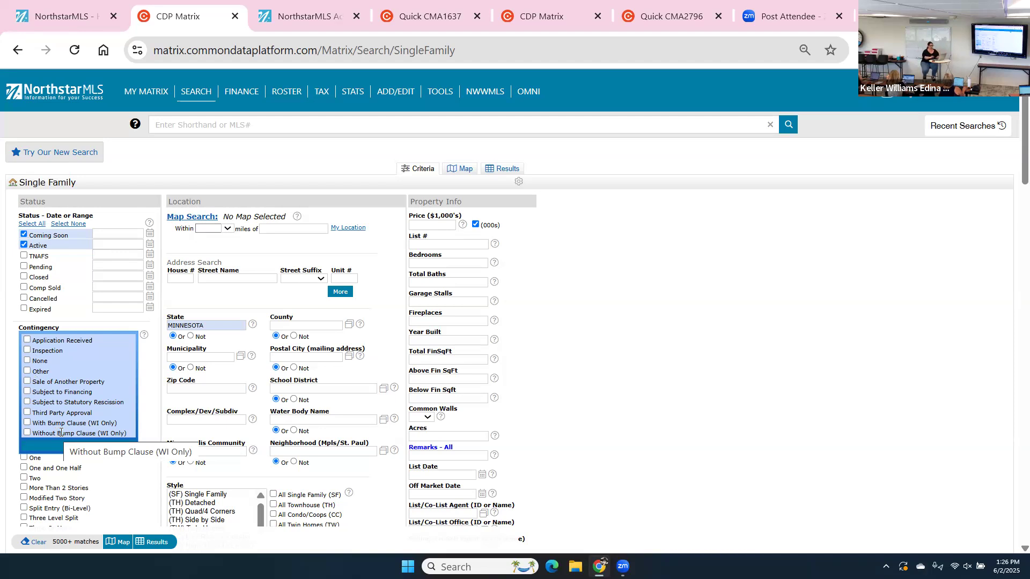
click(26, 362)
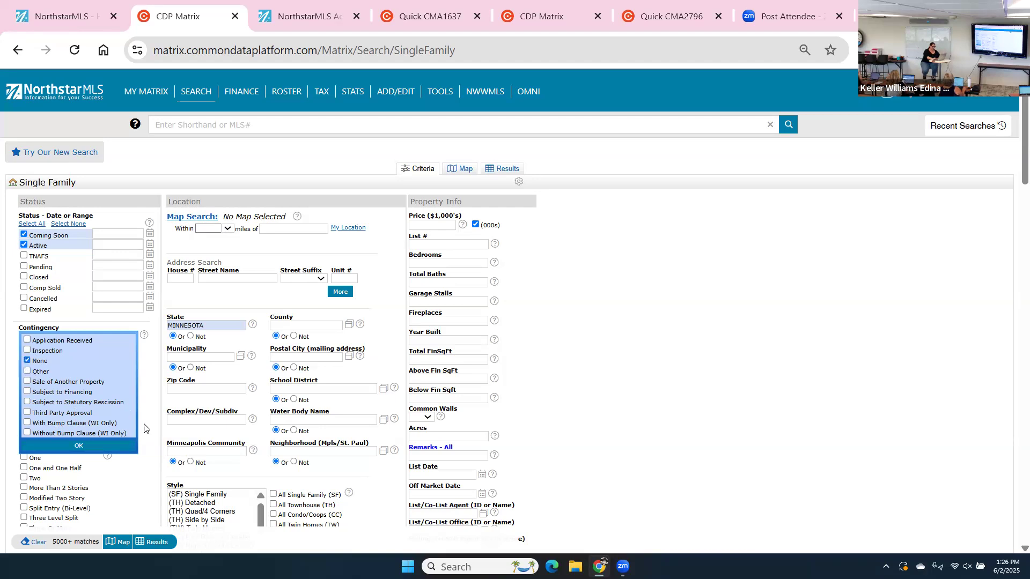
click(151, 428)
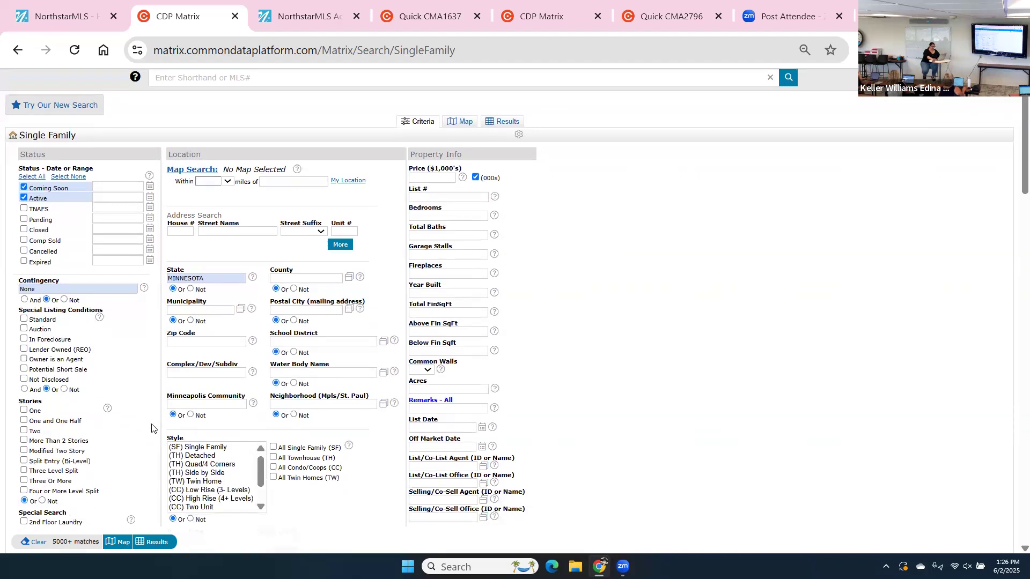
scroll(152, 428, down, 2)
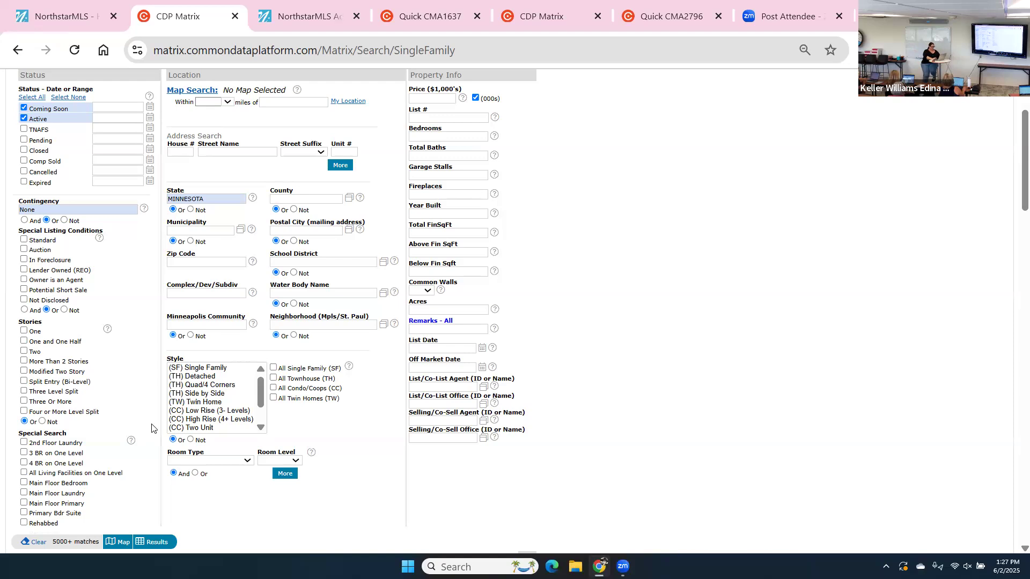
scroll(151, 428, down, 4)
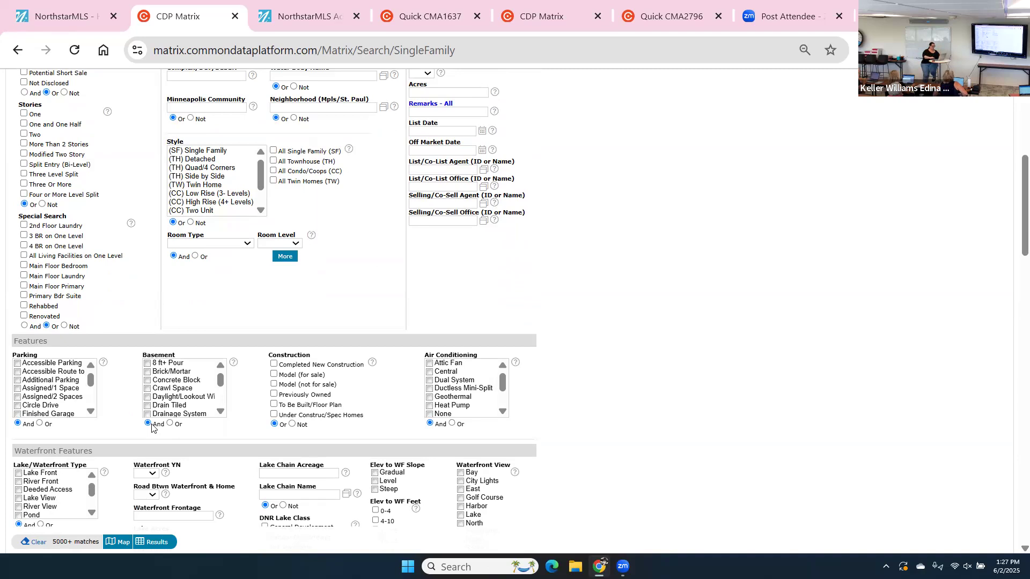
scroll(390, 357, up, 5)
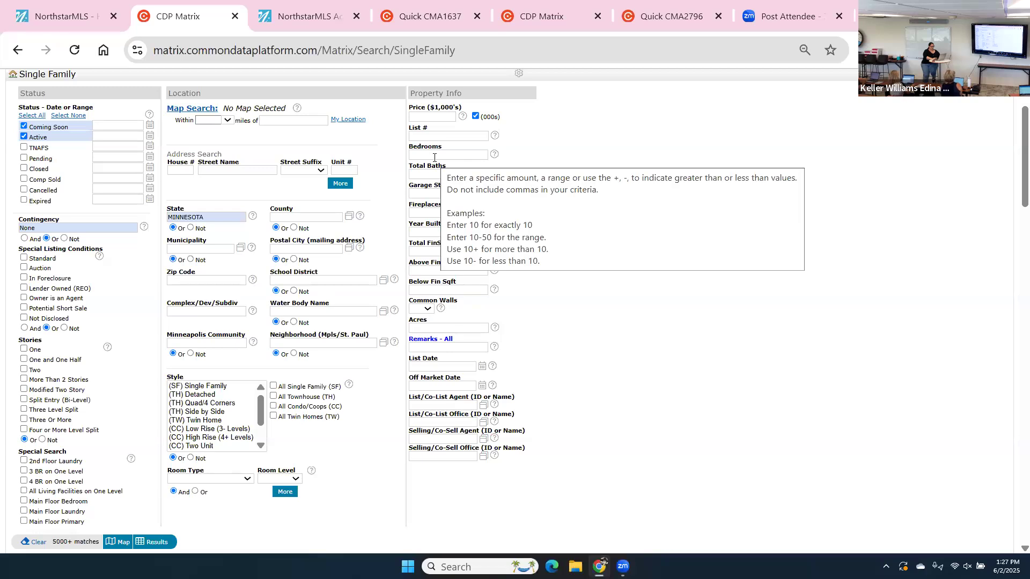
Enter a Bedrooms range of 3-4 in the Property Info criteria.
click(435, 157)
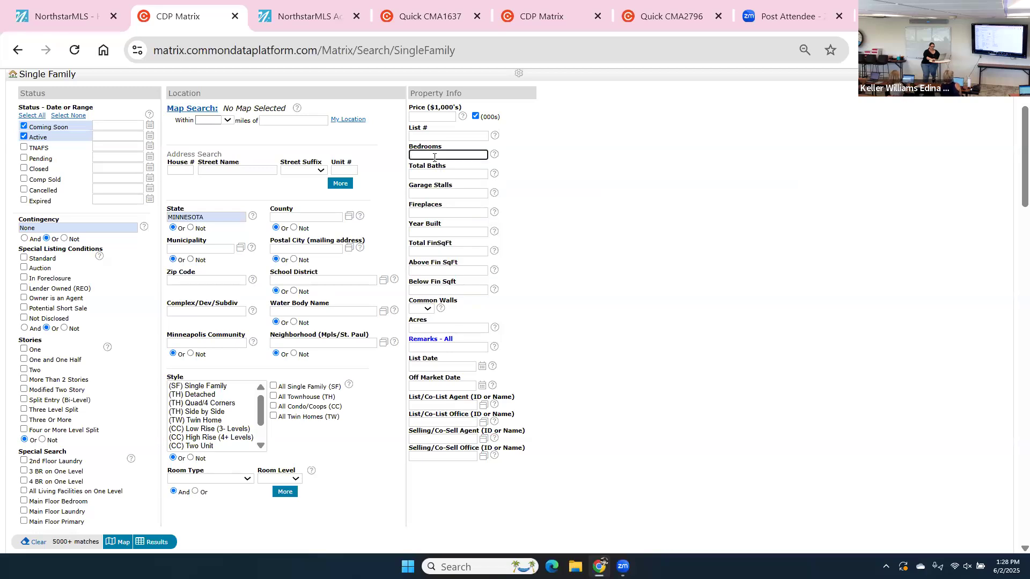
text(3+)
click(430, 176)
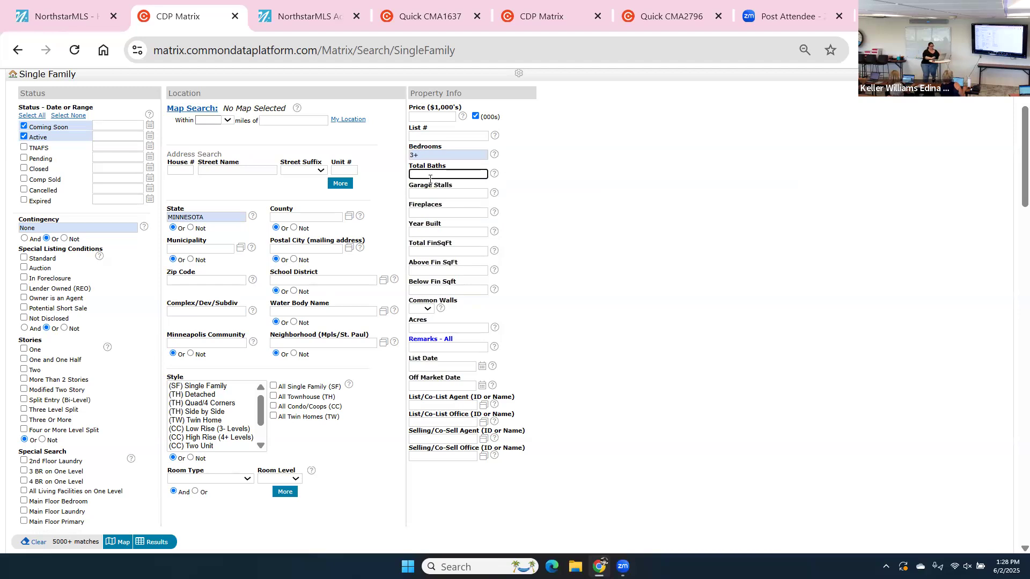
click(440, 155)
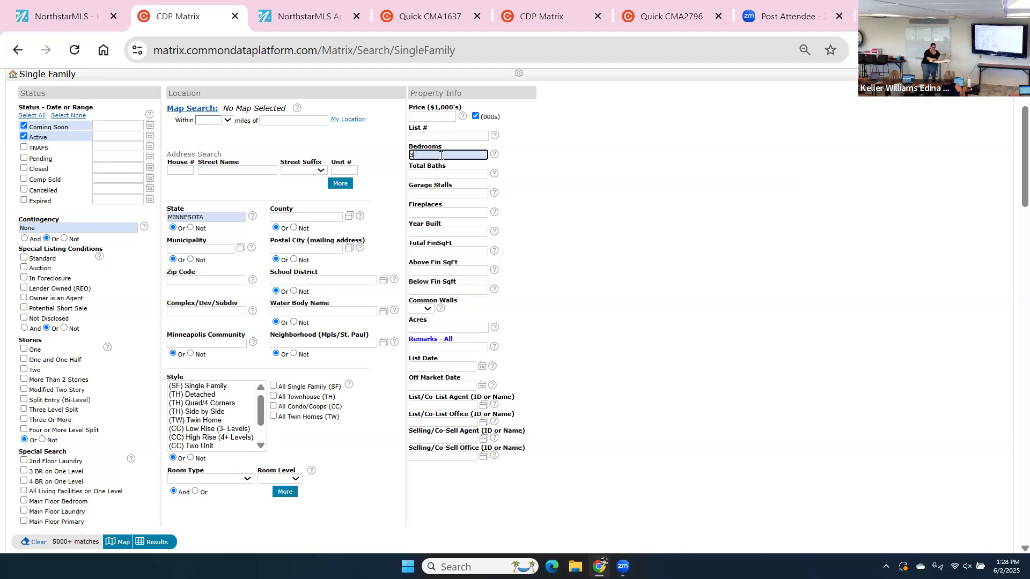
text(4)
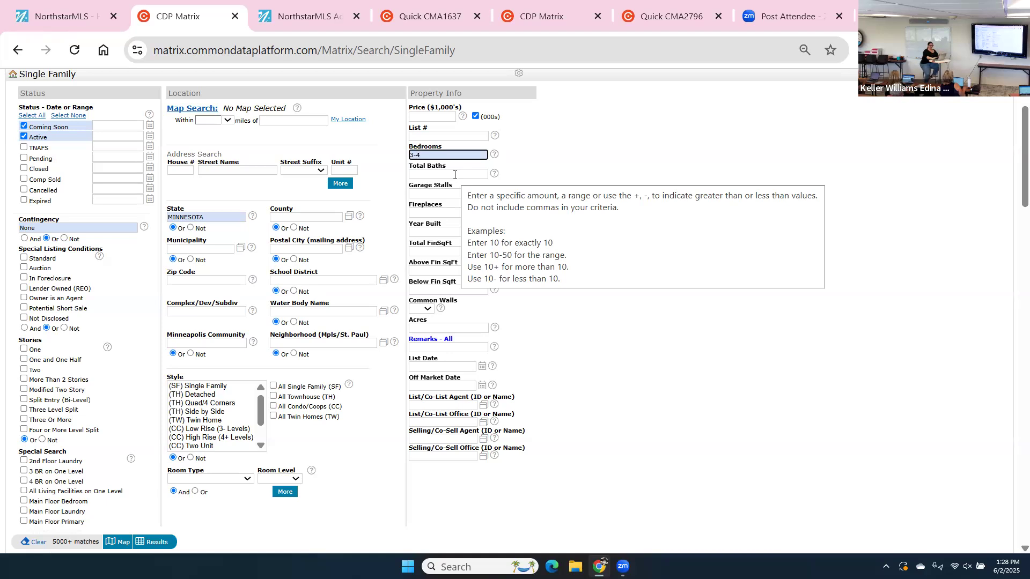
Set both Total Baths and Garage Stalls to 2+.
click(431, 174)
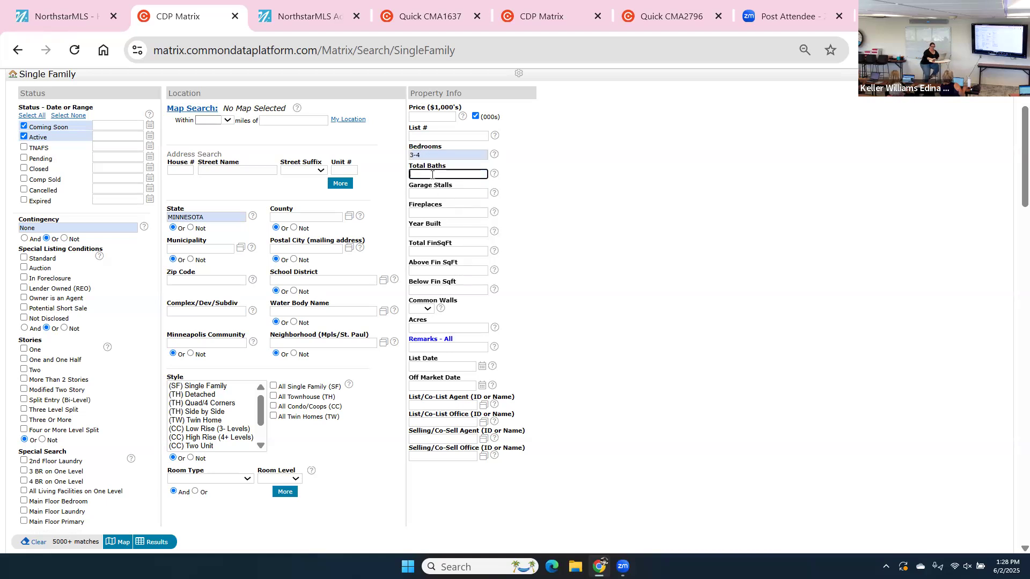
text(2+)
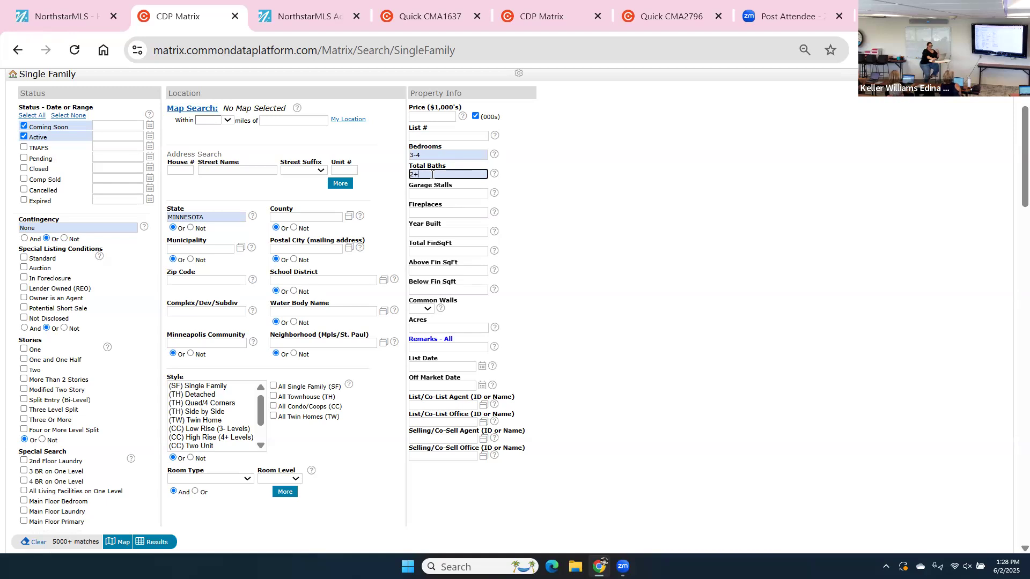
click(413, 195)
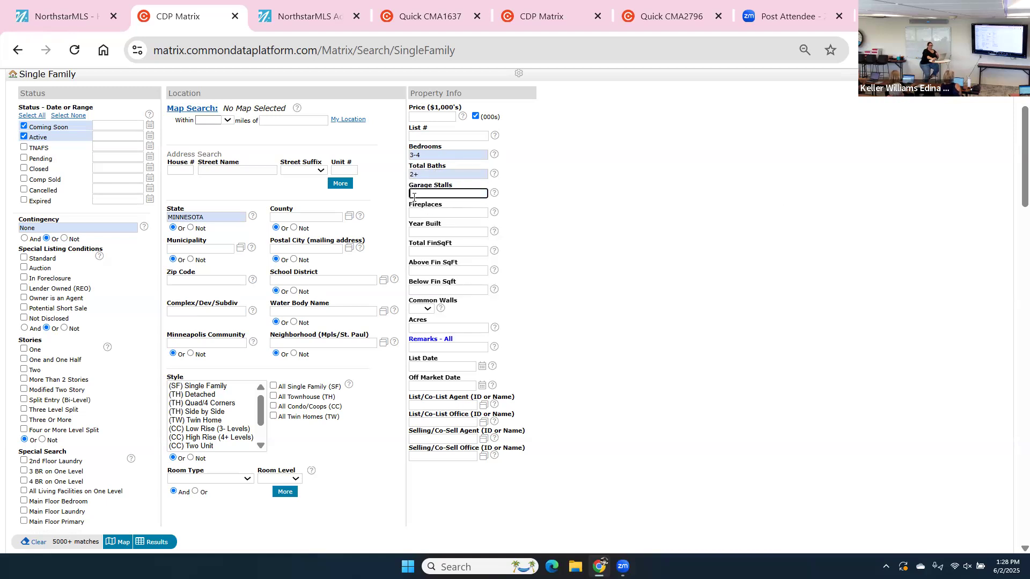
text(2+)
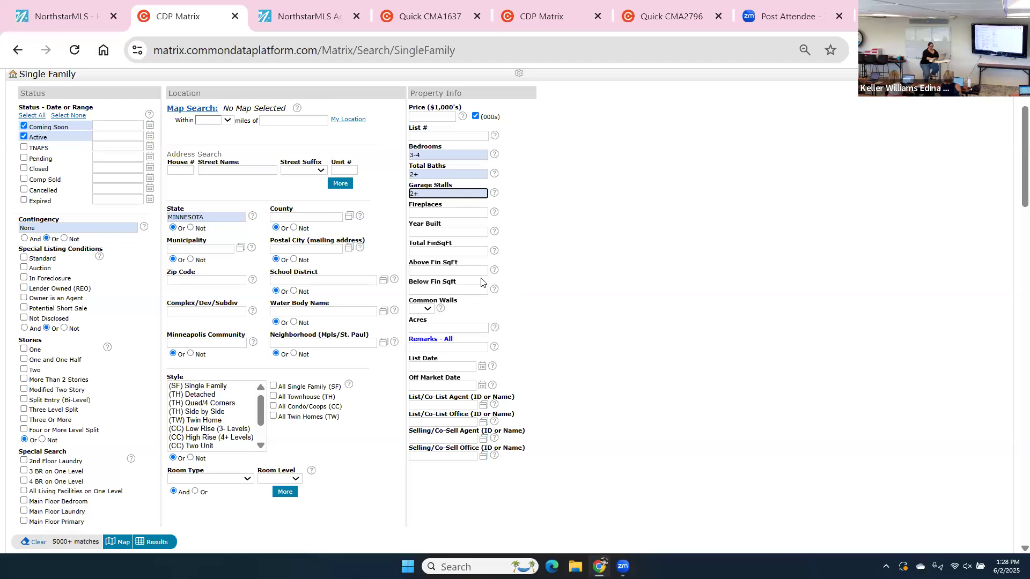
click(434, 232)
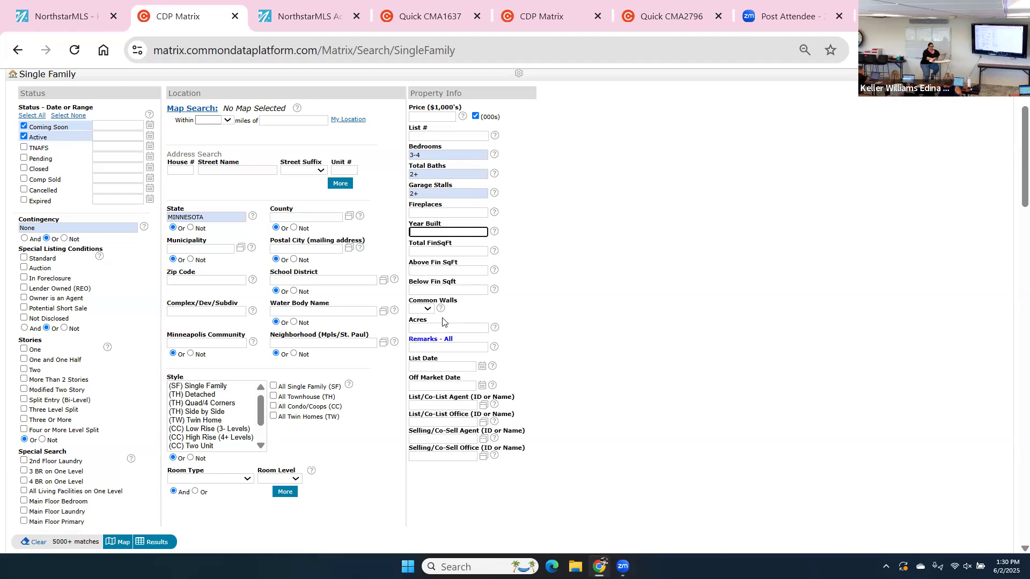
mouse_move(433, 328)
mouse_move(434, 270)
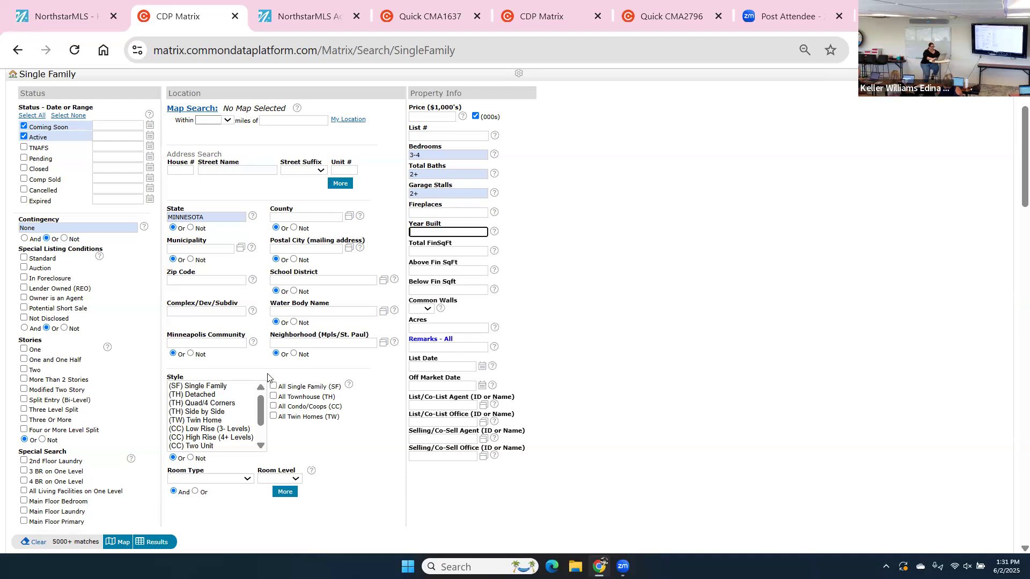
Include All Single Family (SF) styles and begin entering 'Blooming' as the municipality.
click(273, 386)
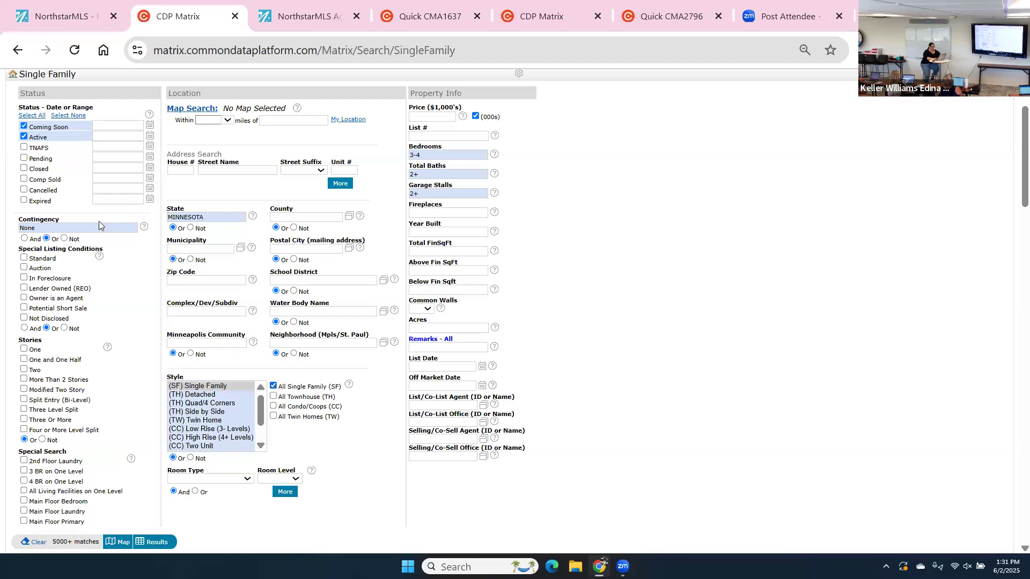
click(190, 249)
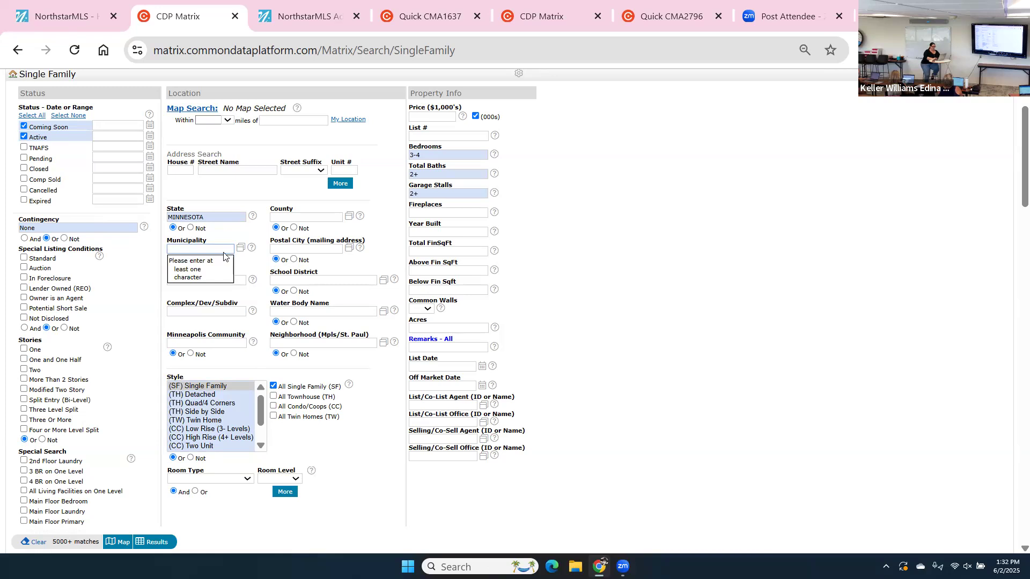
text(Blooming)
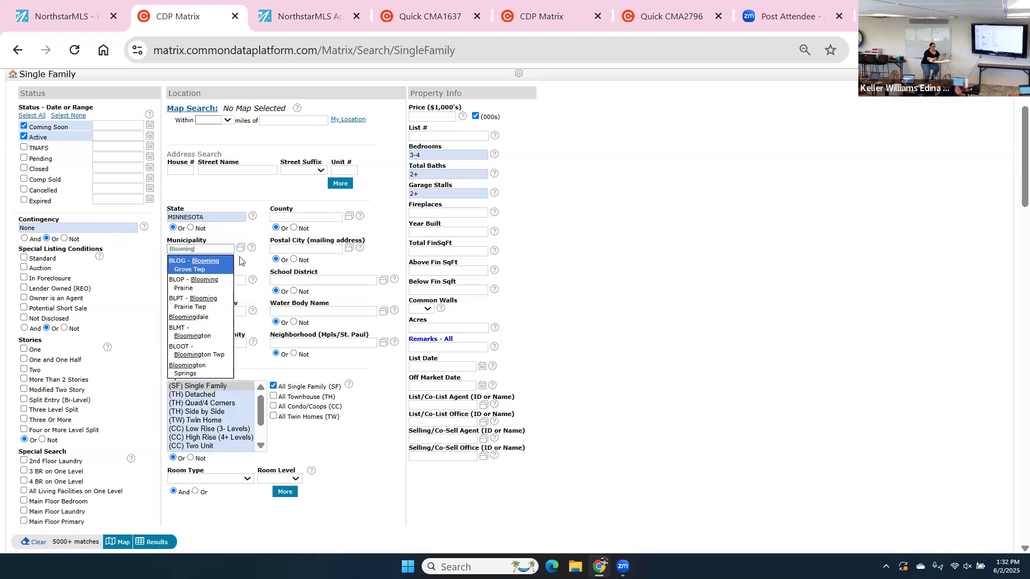
click(240, 248)
Add BLMT - Bloomington from the Municipality lookup and confirm it, narrowing to 24 matches.
click(240, 251)
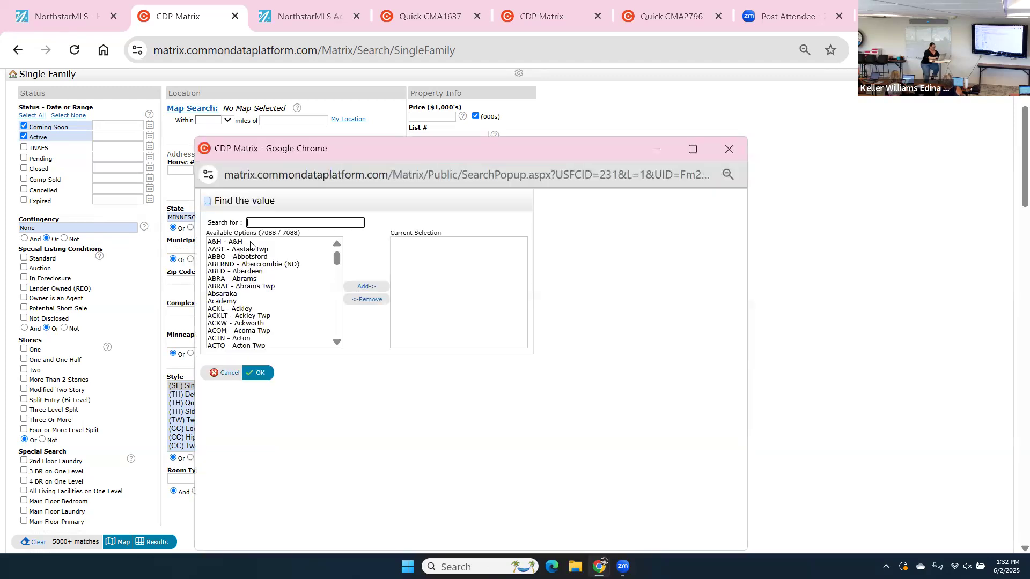
text(bloomington)
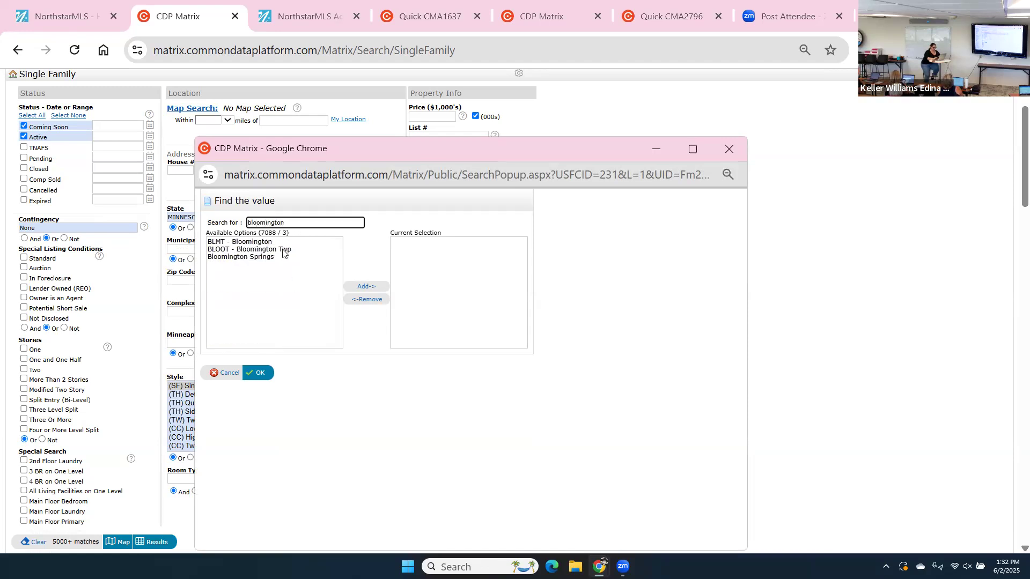
click(276, 243)
click(364, 287)
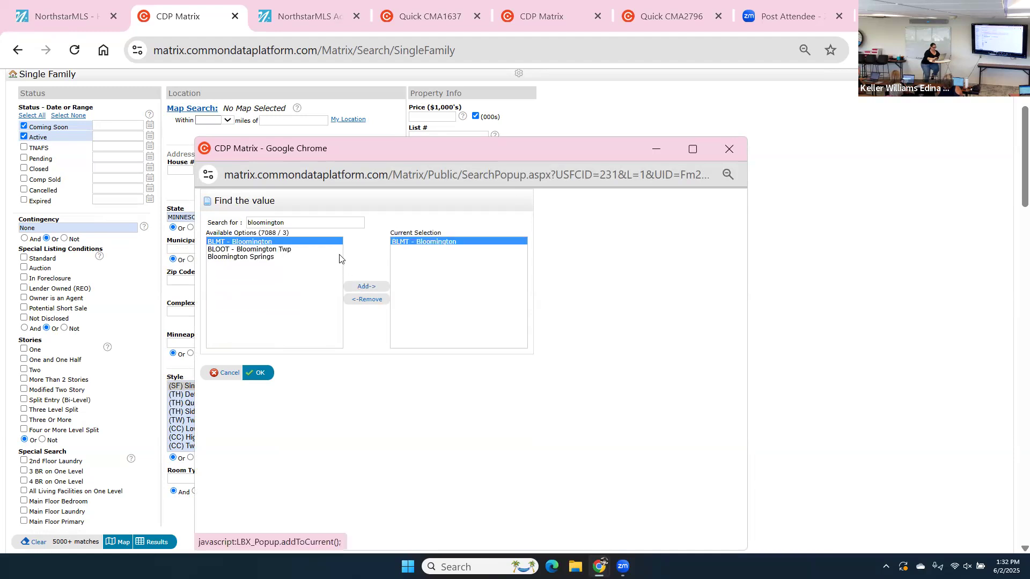
double_click(322, 224)
text(rich)
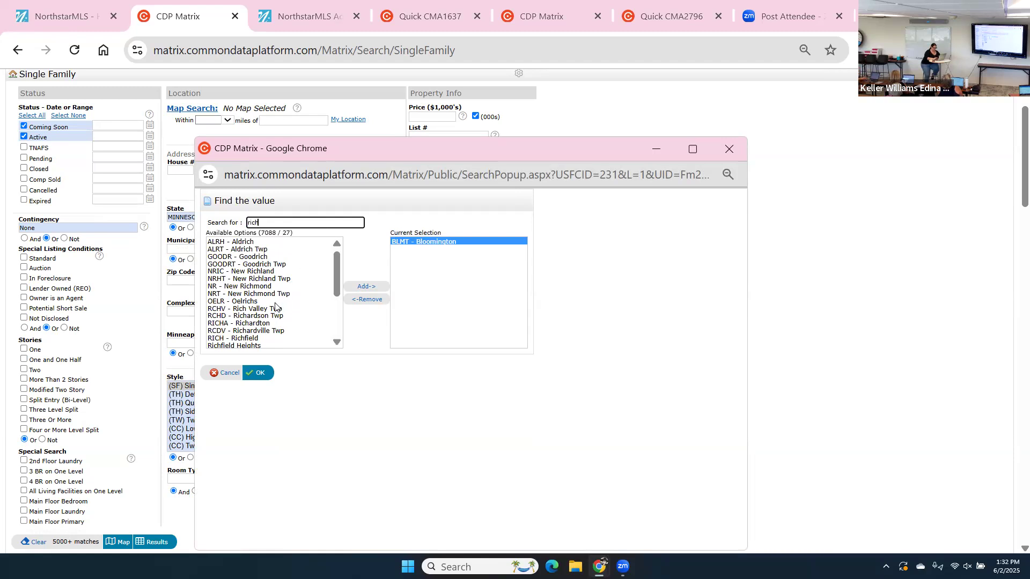
click(244, 338)
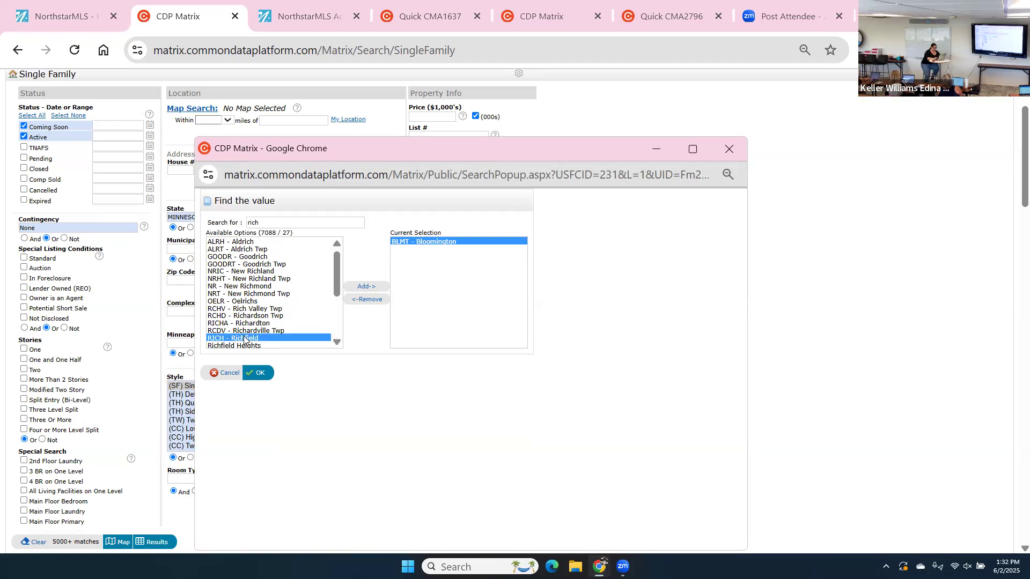
click(260, 374)
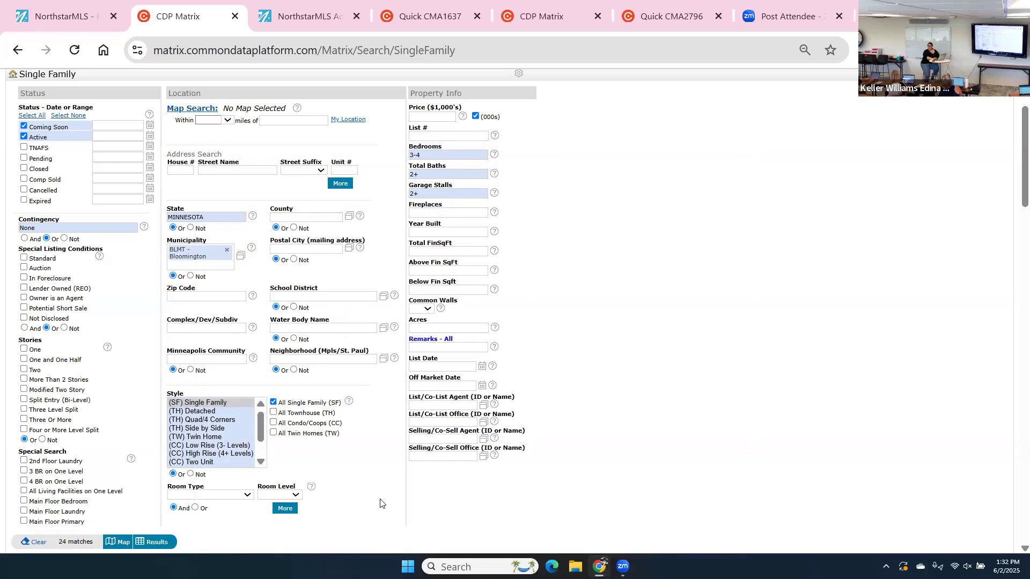
List the 24 Bloomington results, priced from $349,900 to $3,290,000.
click(155, 542)
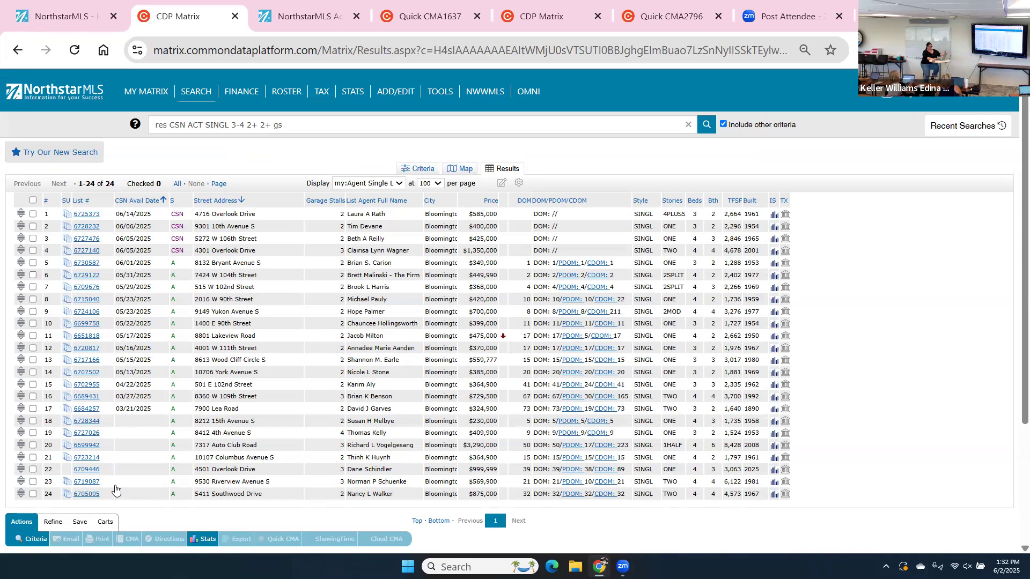
scroll(115, 489, down, 1)
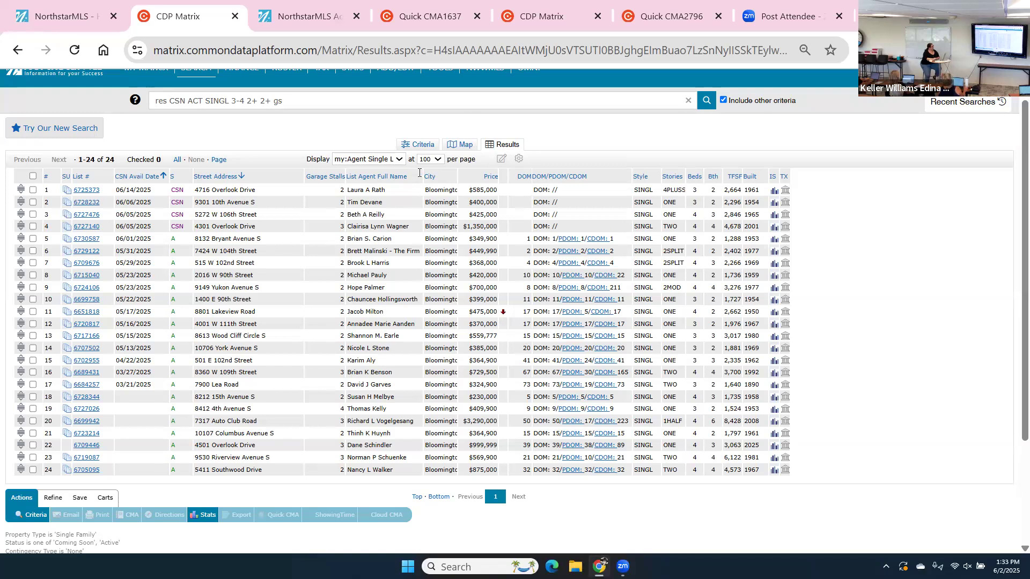
Remove the List Agent Full Name column, leaving other results columns unchanged.
click(418, 175)
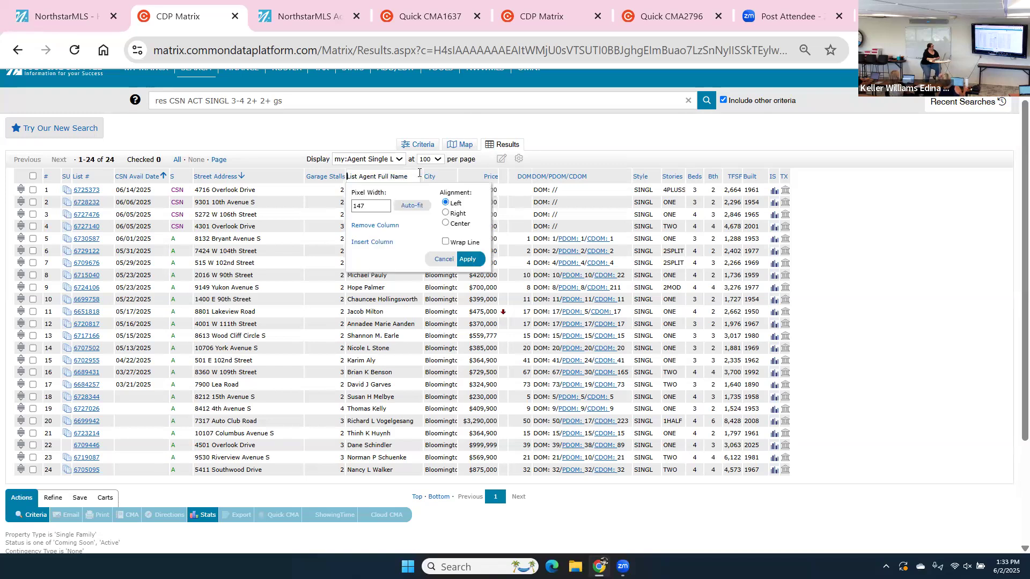
click(370, 226)
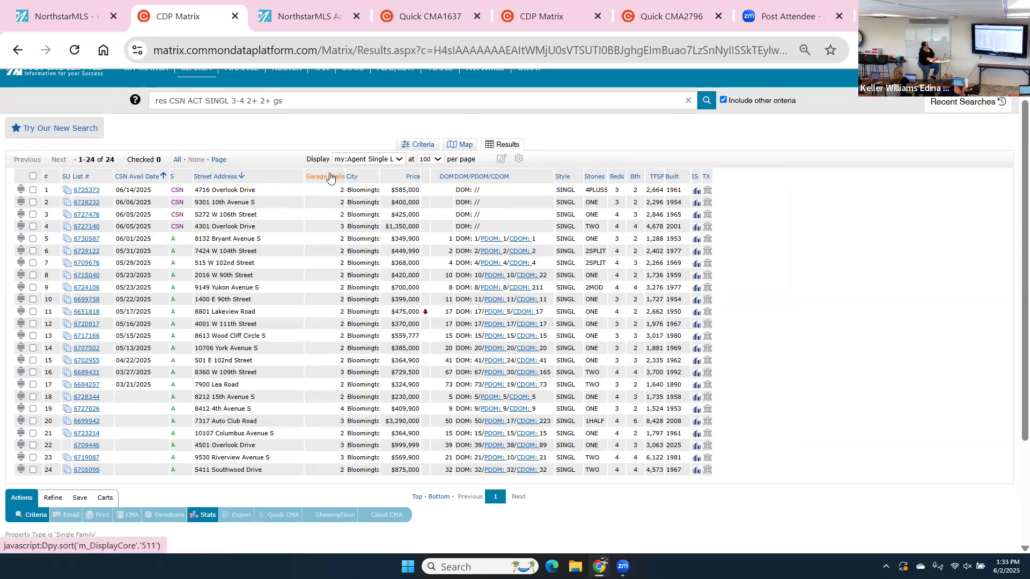
click(285, 176)
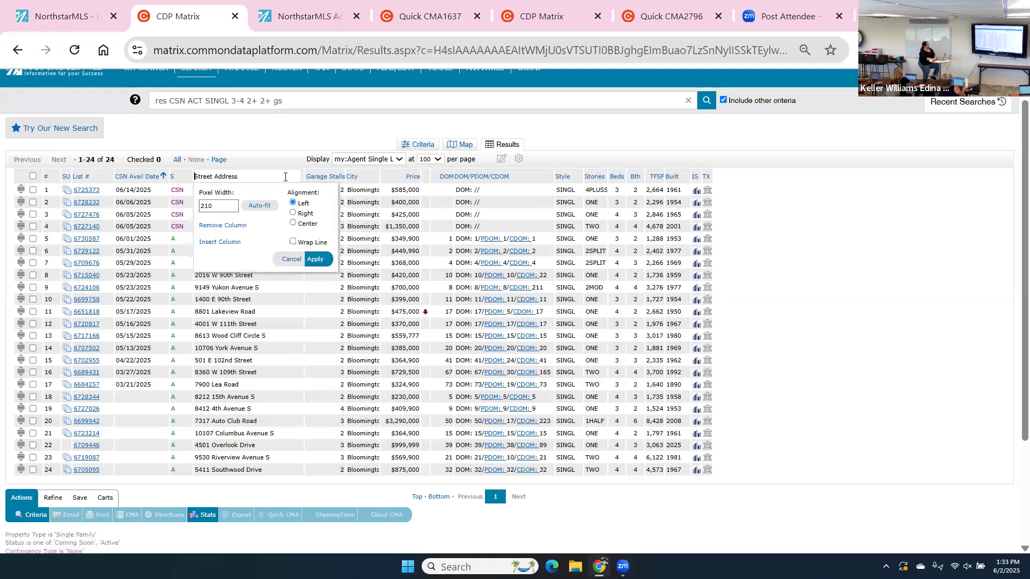
click(220, 242)
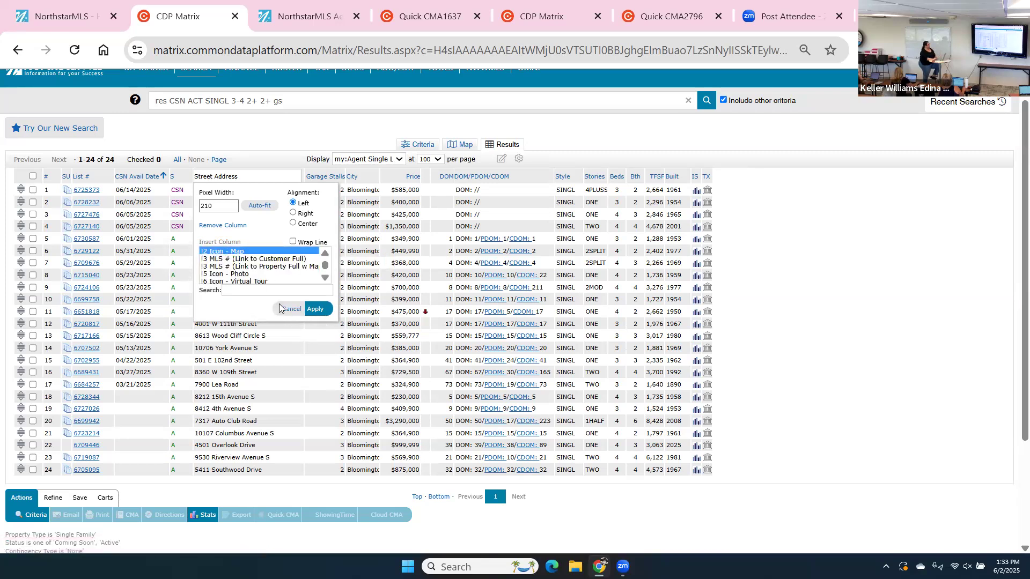
click(291, 310)
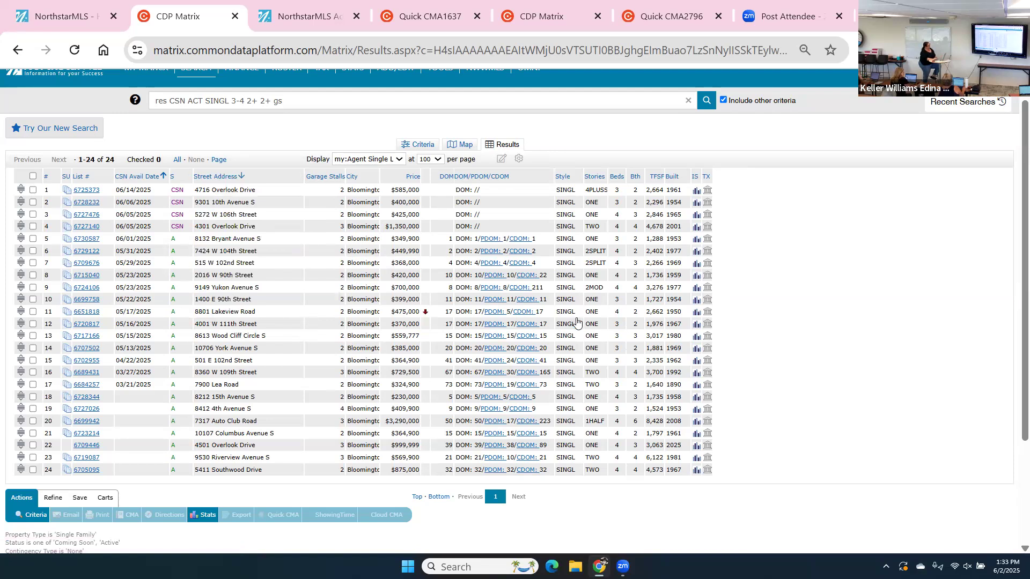
Plot the 24 Bloomington matches as markers on the map view.
click(464, 146)
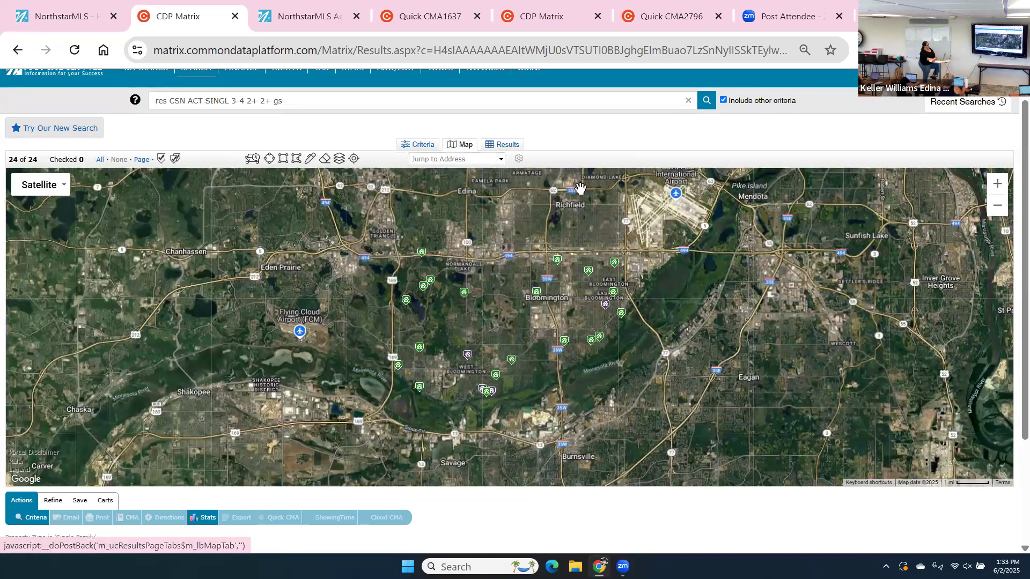
mouse_move(497, 301)
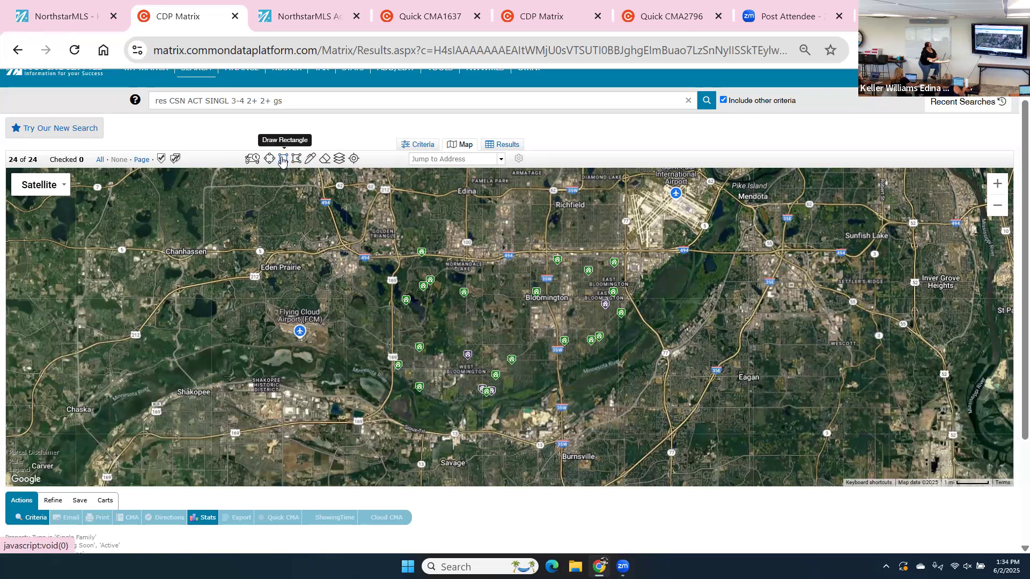
Delete the old shape and drag a rectangle over west Bloomington, cutting matches to 15 listings.
click(282, 160)
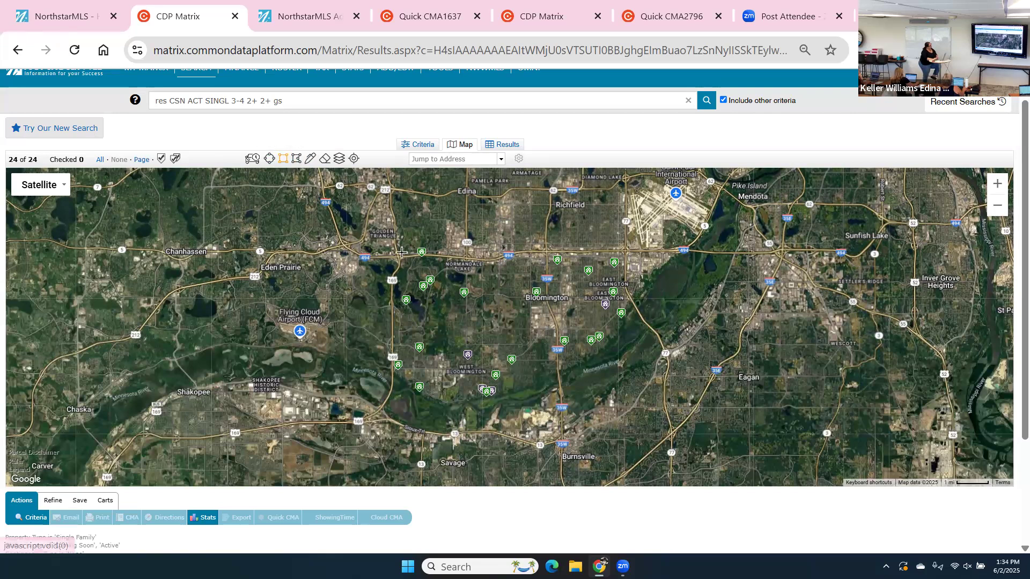
click(370, 257)
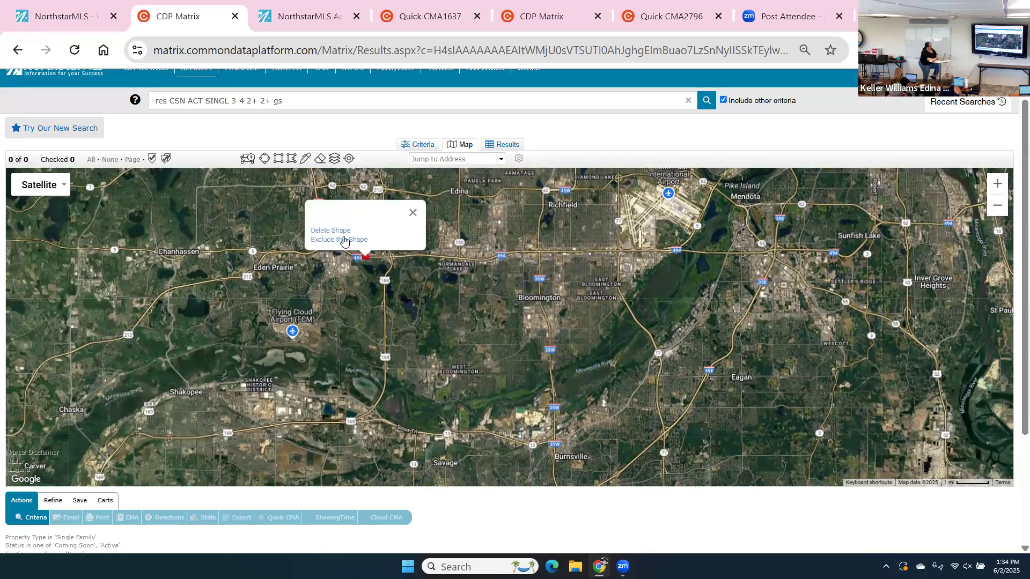
click(327, 231)
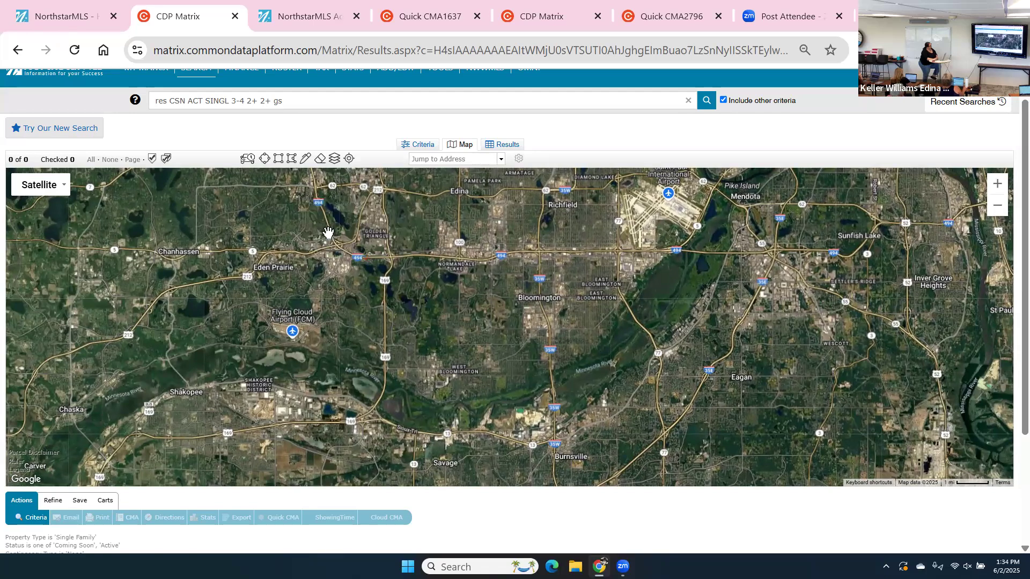
click(279, 161)
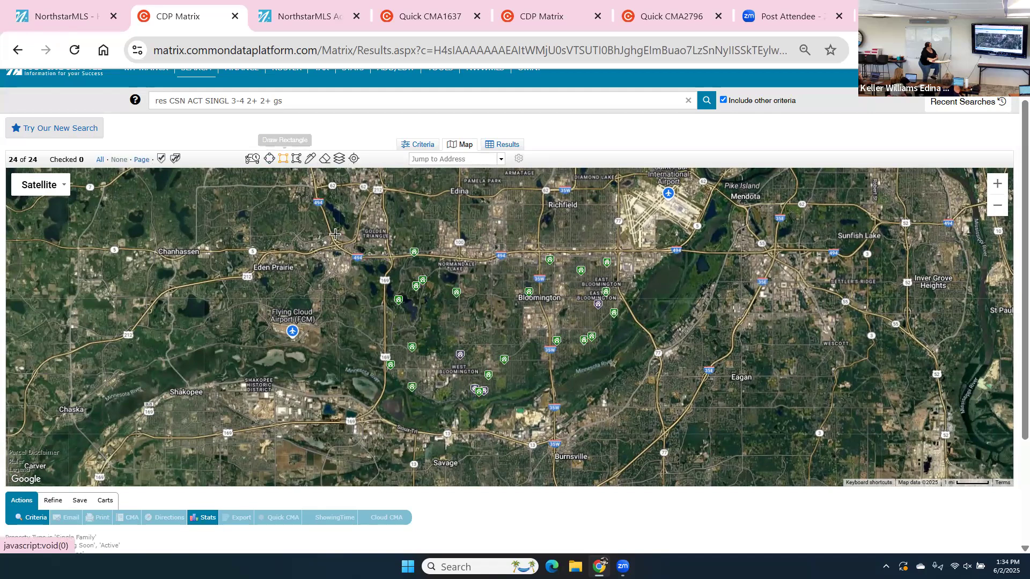
mouse_move(380, 255)
mouse_down()
mouse_move(472, 256)
mouse_move(561, 294)
mouse_move(536, 430)
mouse_move(564, 437)
mouse_move(545, 443)
mouse_up()
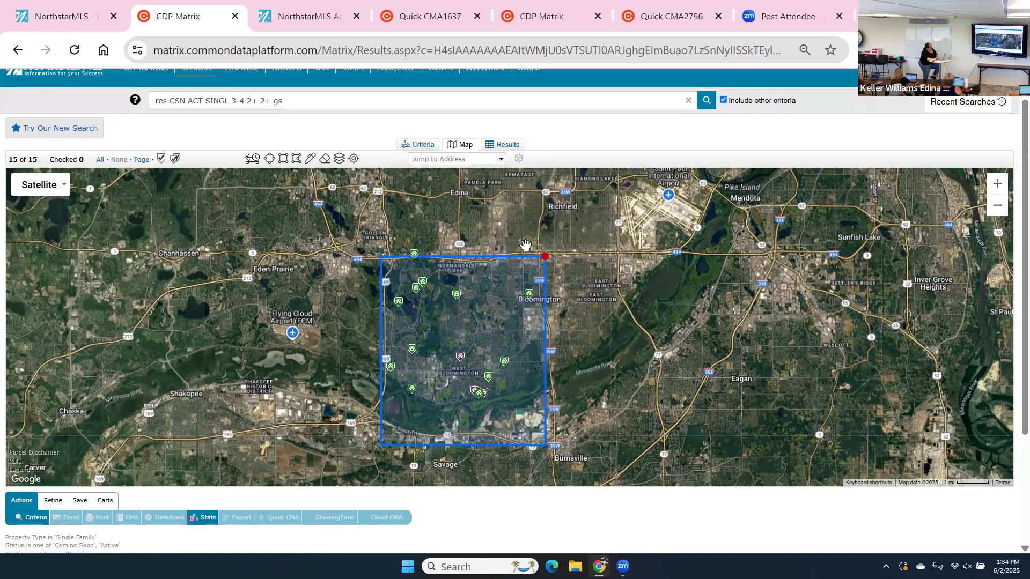
click(545, 256)
click(545, 255)
Choose Exclude this Shape from the rectangle's corner marker, leaving 9 listings.
click(545, 253)
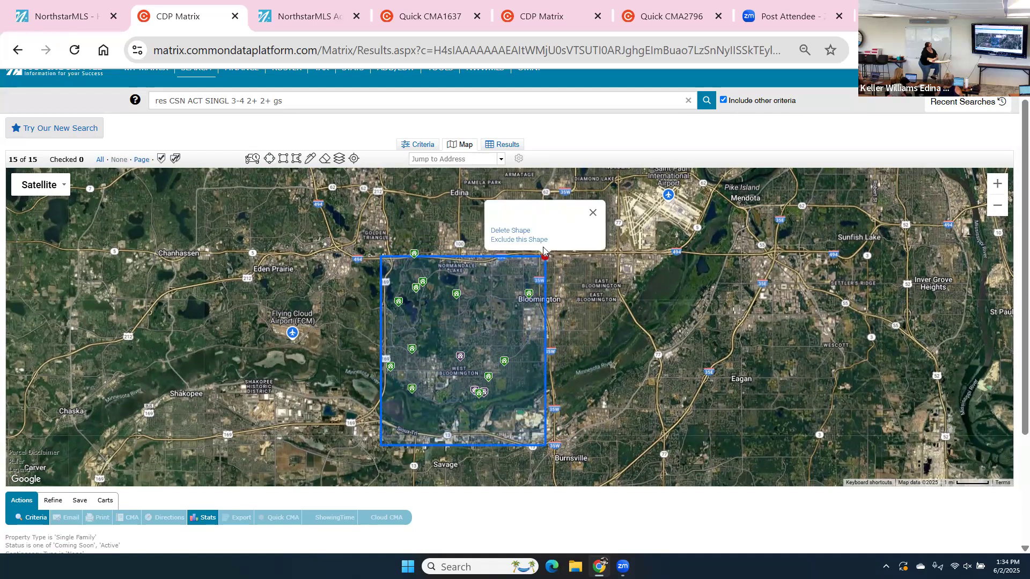
click(545, 255)
click(546, 257)
drag(547, 260, 543, 253)
click(544, 255)
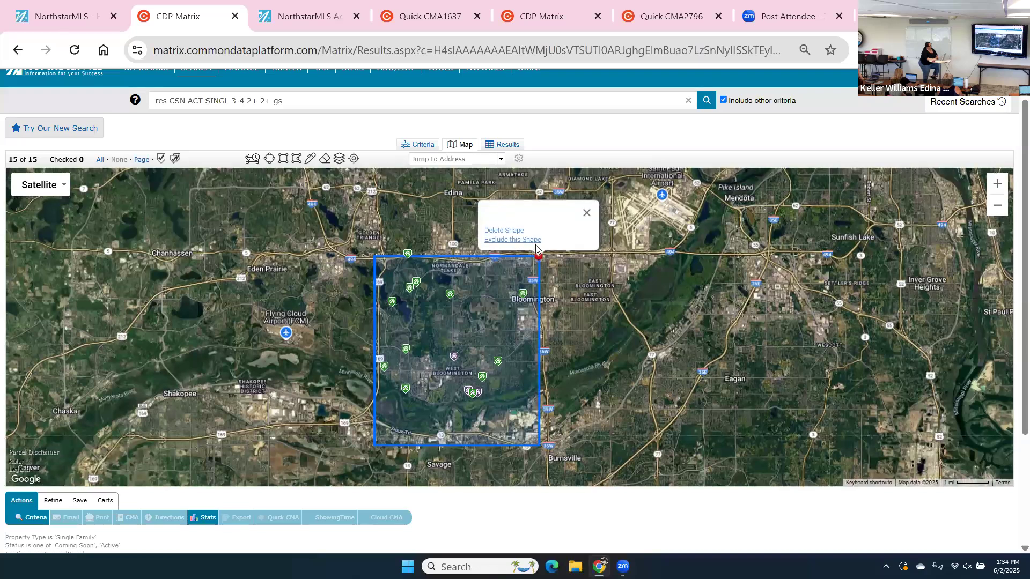
click(538, 253)
click(540, 256)
click(535, 254)
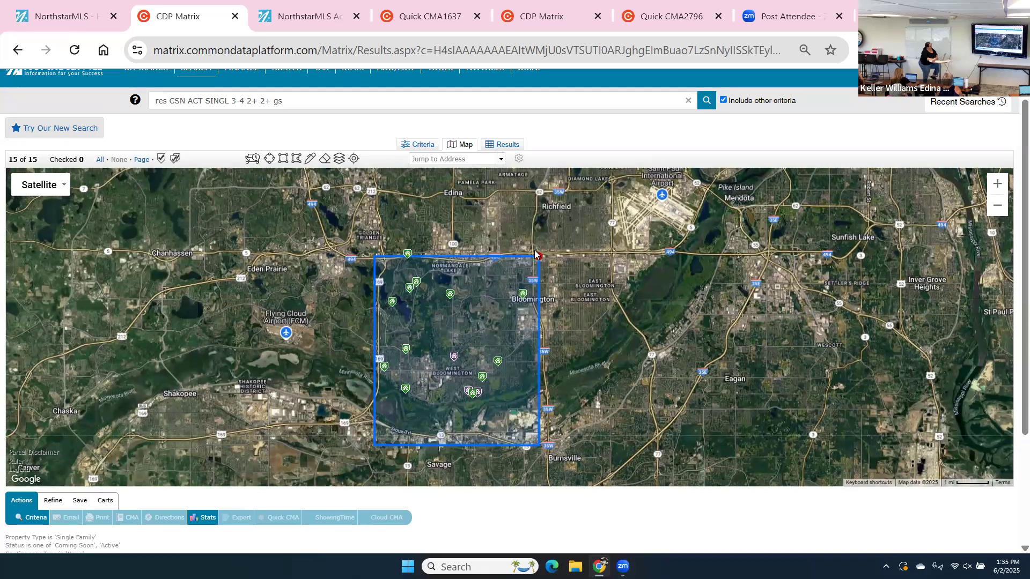
click(536, 254)
click(527, 240)
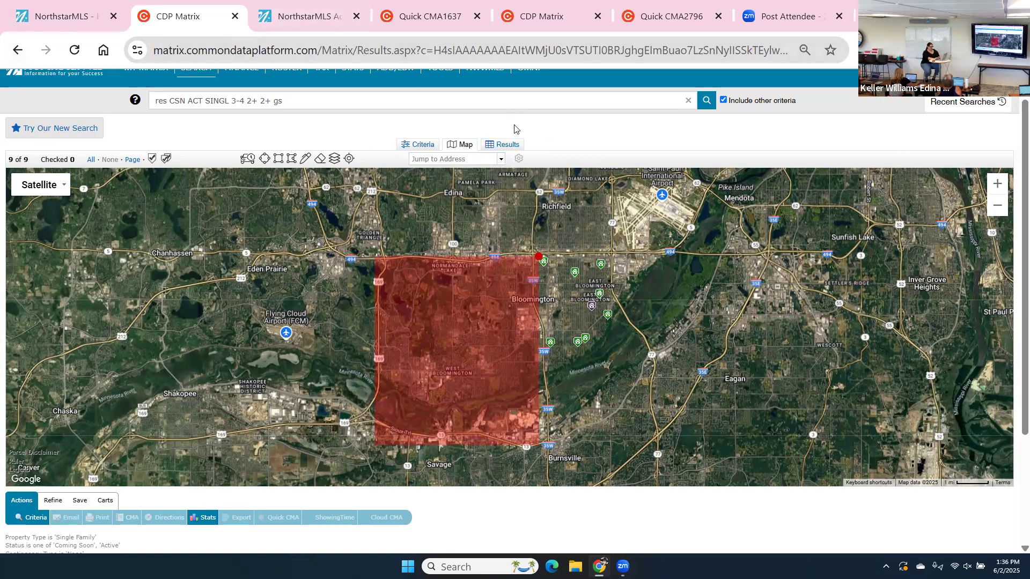
Review the 9 results and their search criteria, then bring up the Save options.
click(503, 145)
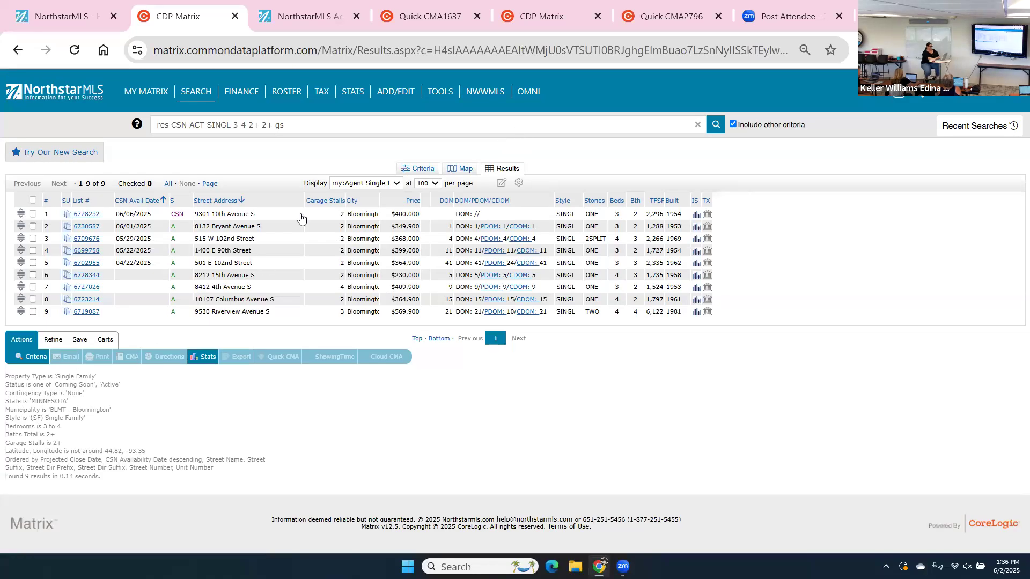
click(422, 171)
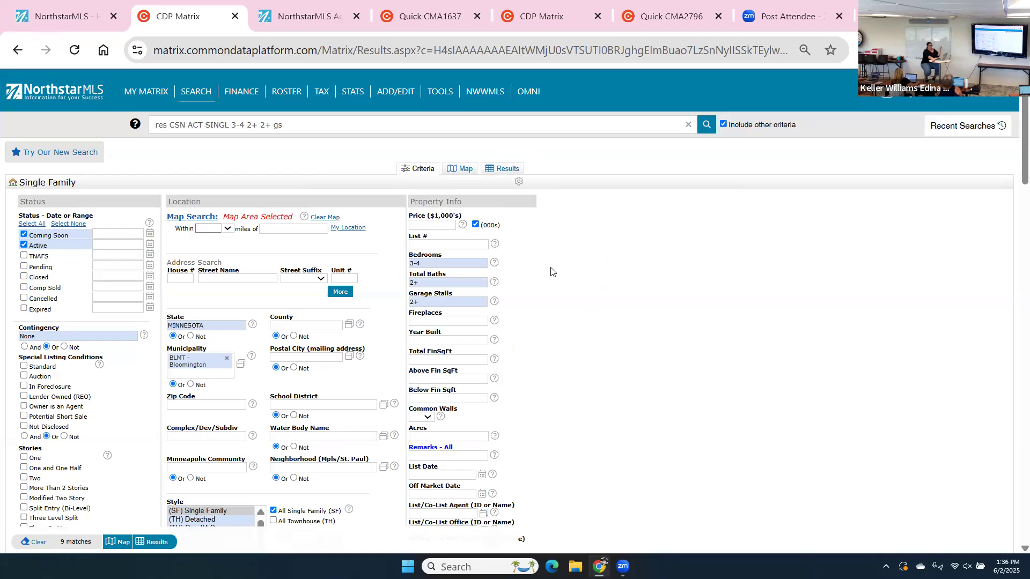
scroll(553, 272, down, 5)
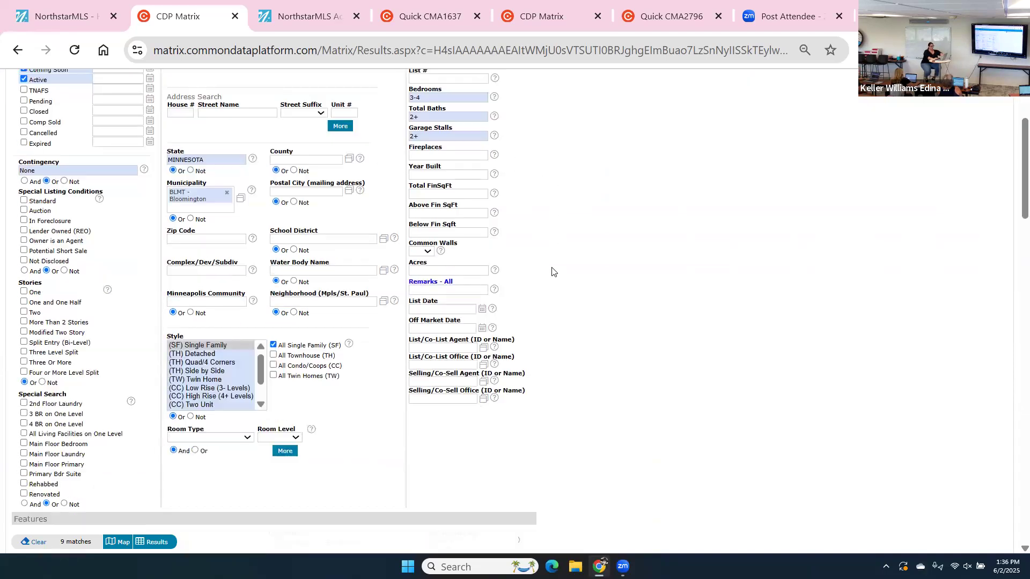
scroll(553, 272, down, 3)
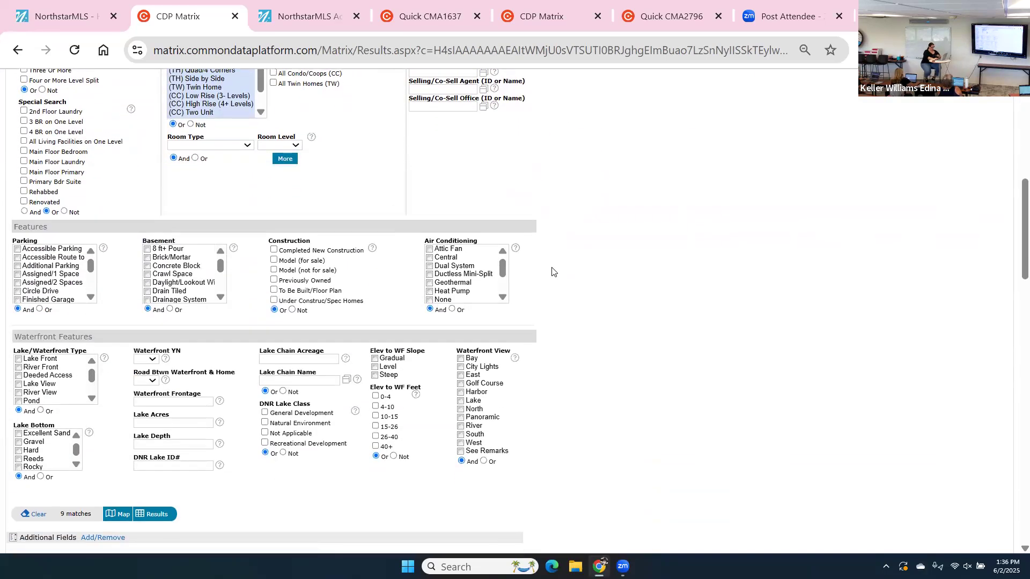
scroll(552, 272, down, 2)
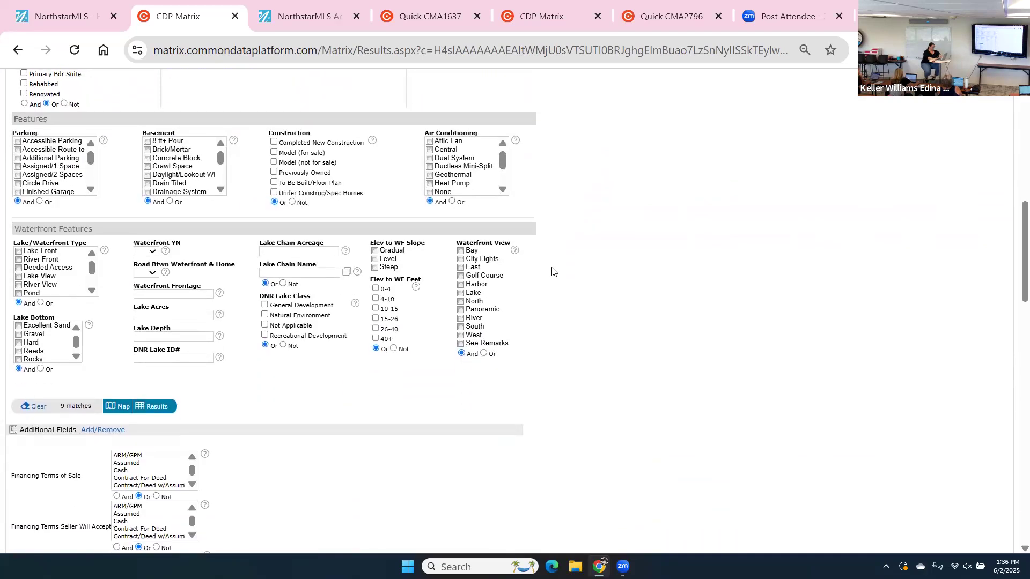
click(156, 407)
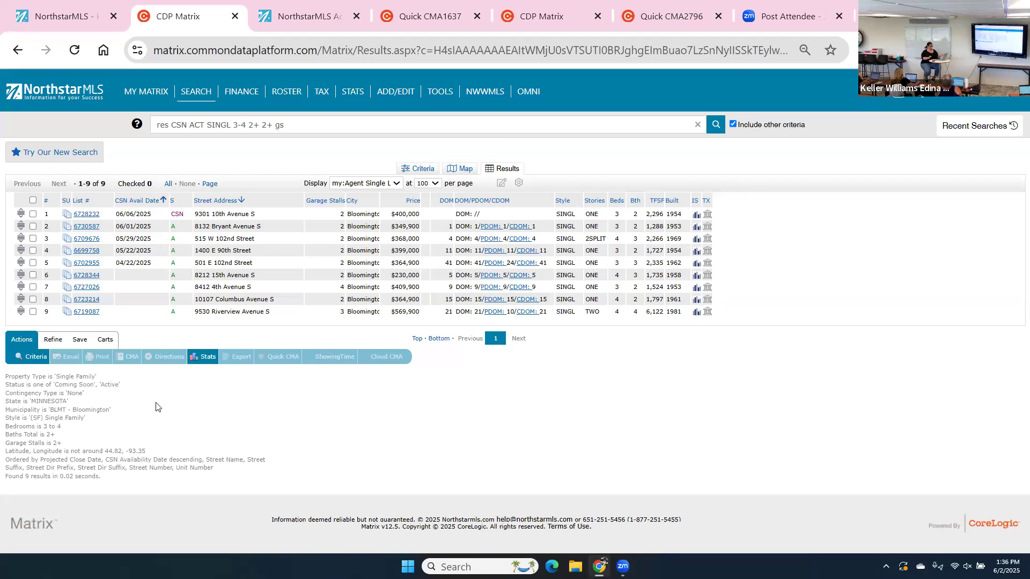
click(81, 341)
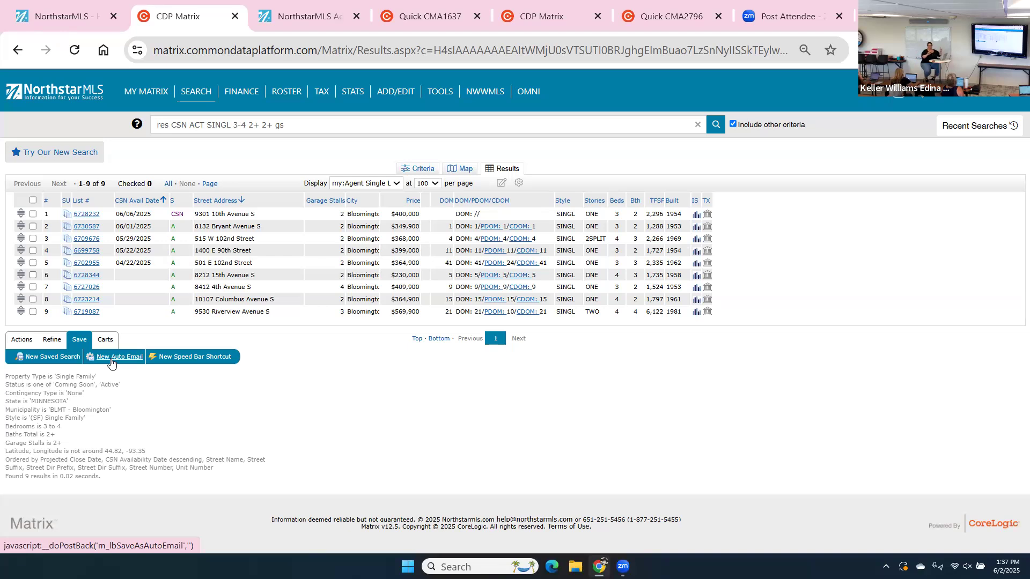
Start a new Auto Email and pick the client from the full contact list as recipient.
click(111, 363)
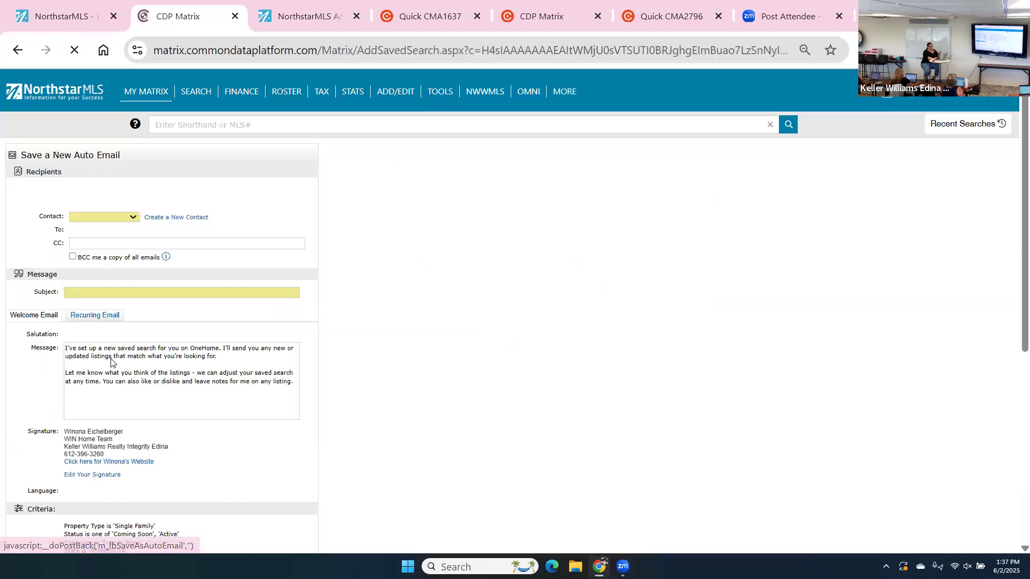
click(89, 218)
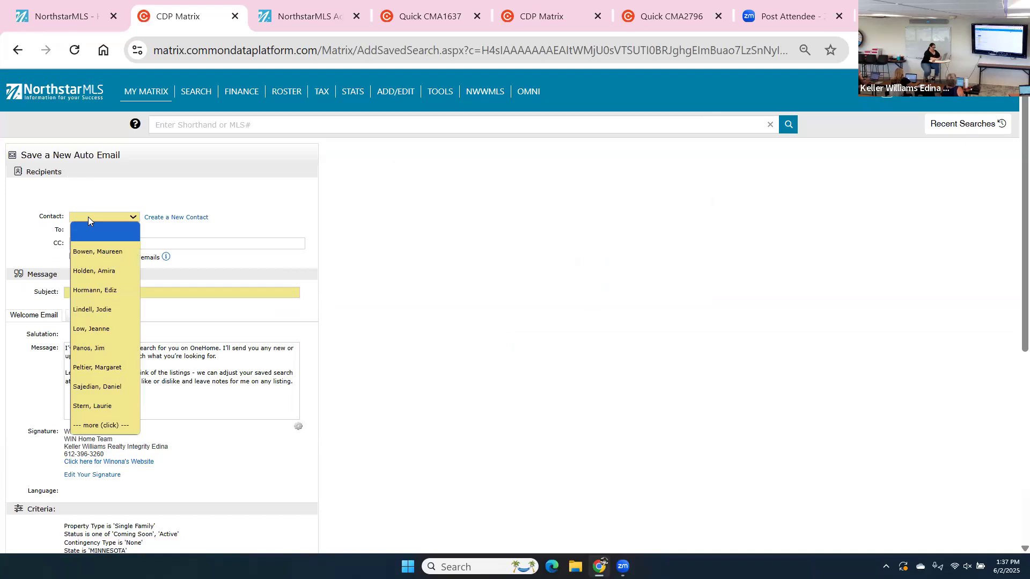
click(128, 426)
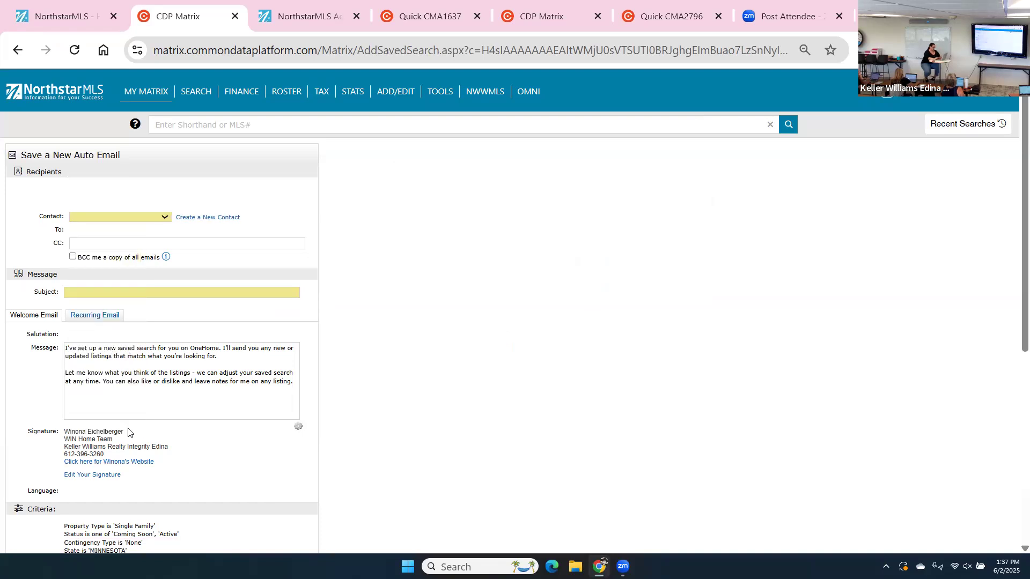
click(136, 214)
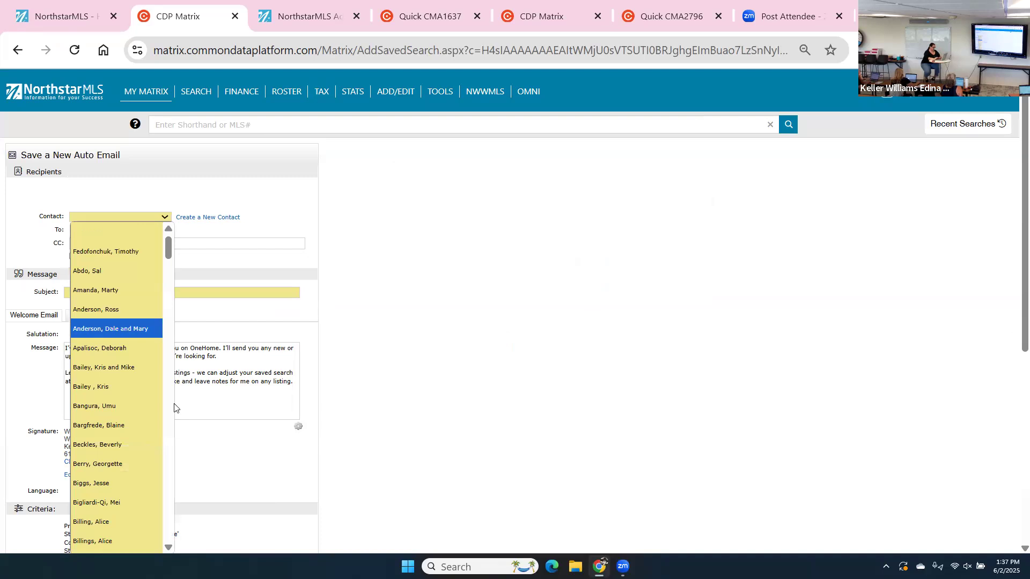
scroll(169, 415, down, 1)
scroll(169, 415, down, 10)
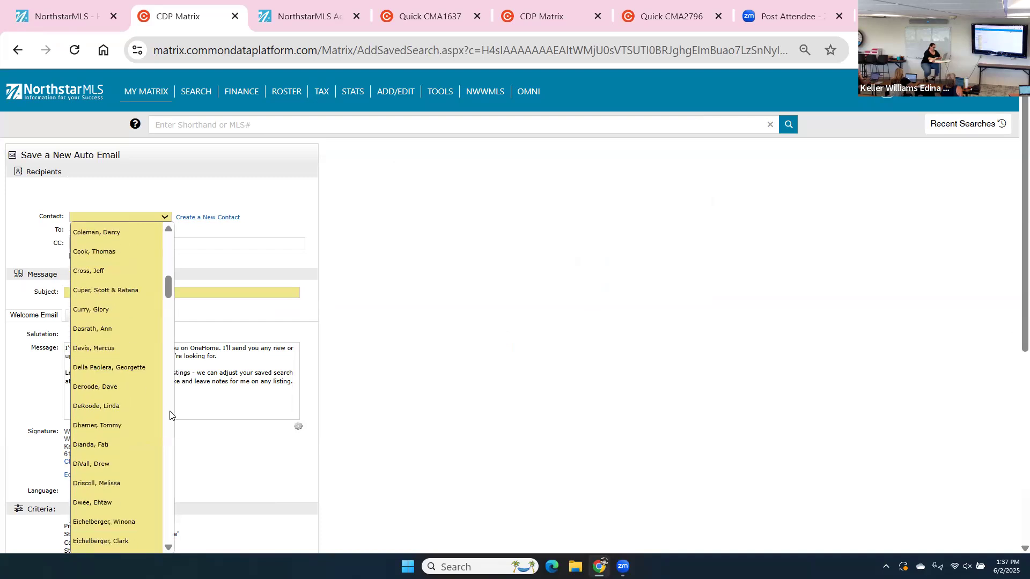
click(128, 516)
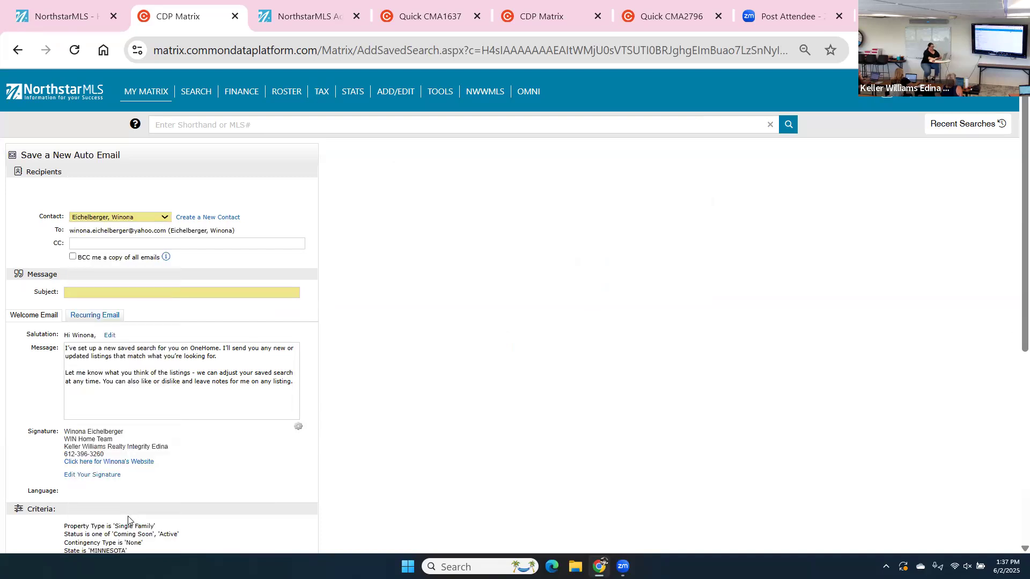
Enter the subject 'Bloomington Richfield' followed by the agent's name, 'Realtor' and phone number.
click(81, 290)
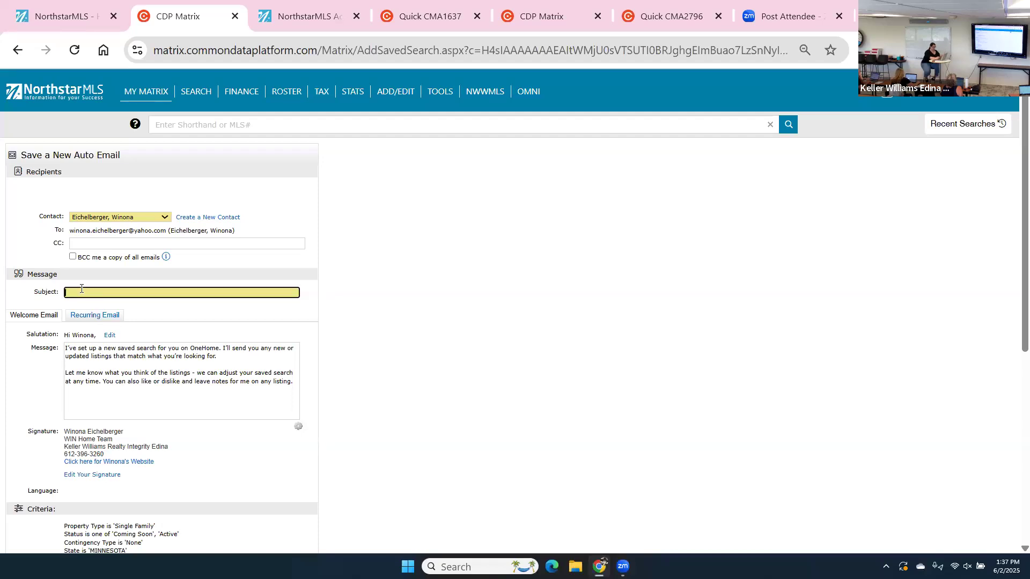
text(Bloomington Riche)
key(BackSpace)
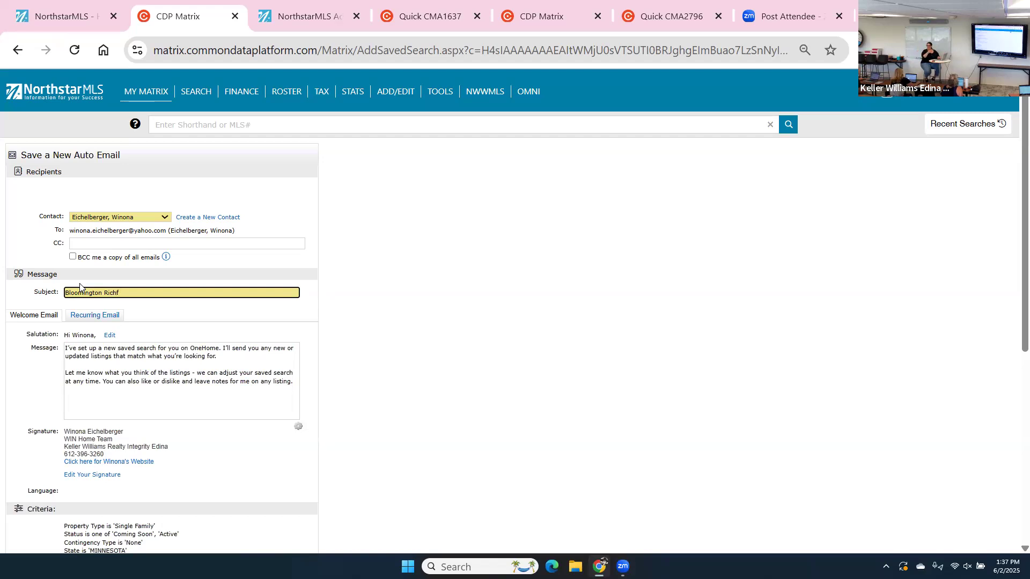
key(BackSpace)
text(f)
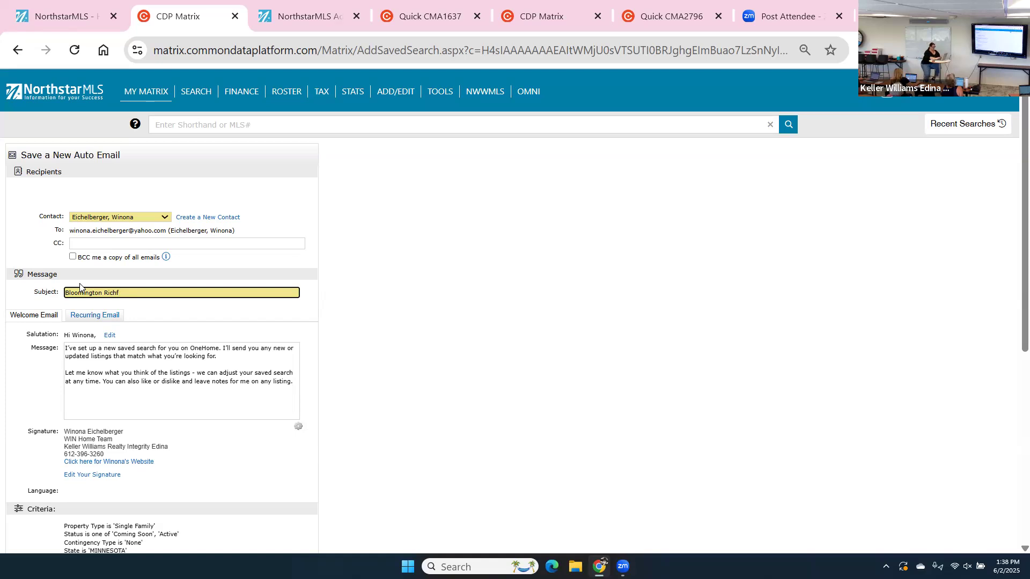
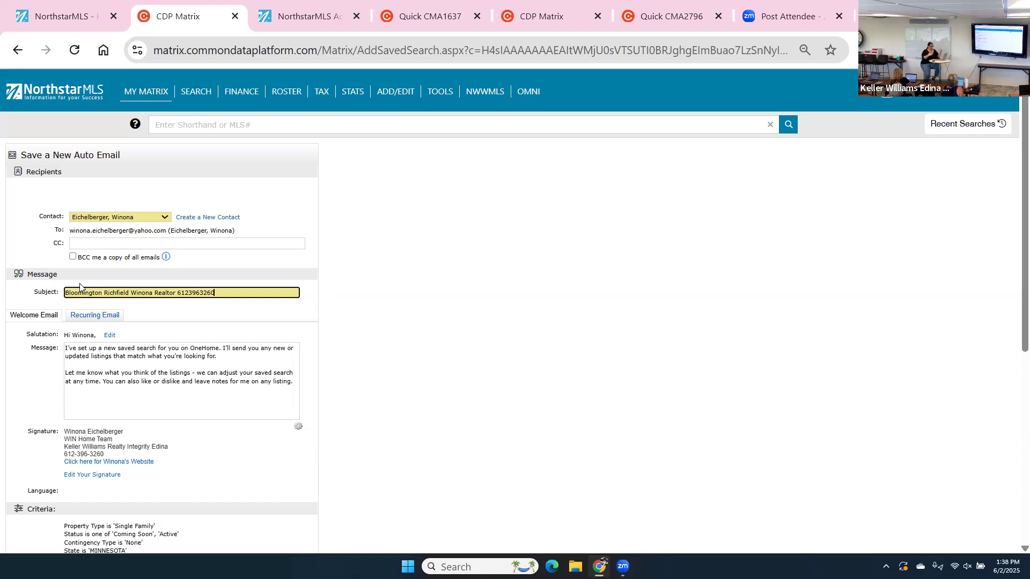
Change the auto email schedule from Daily to ASAP.
scroll(80, 287, down, 4)
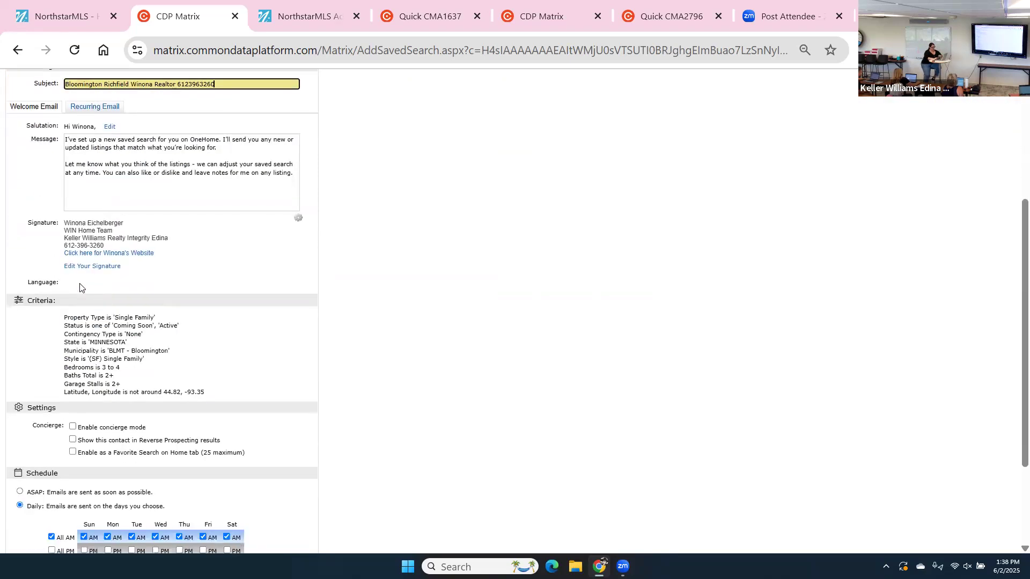
scroll(79, 287, down, 3)
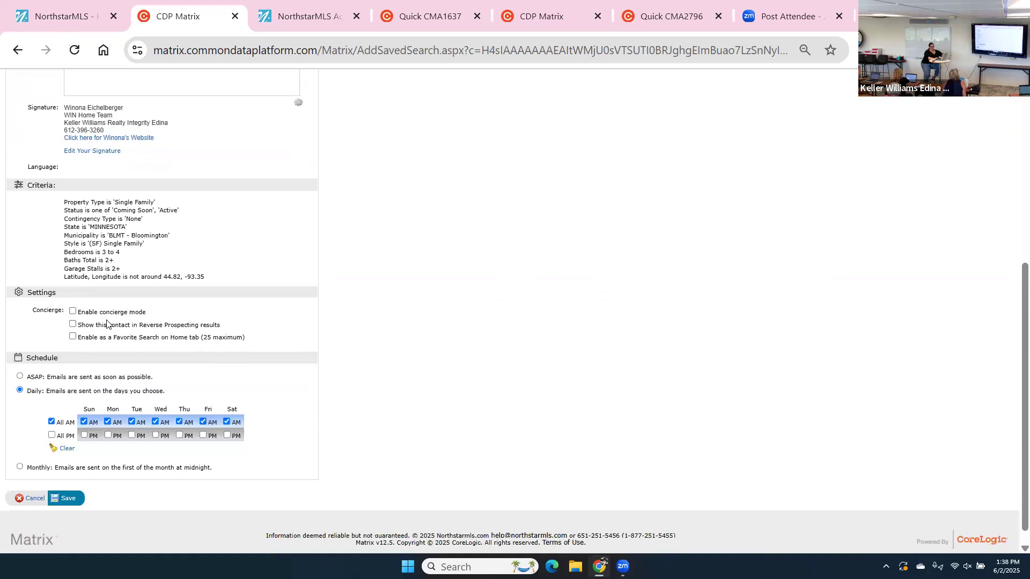
click(21, 380)
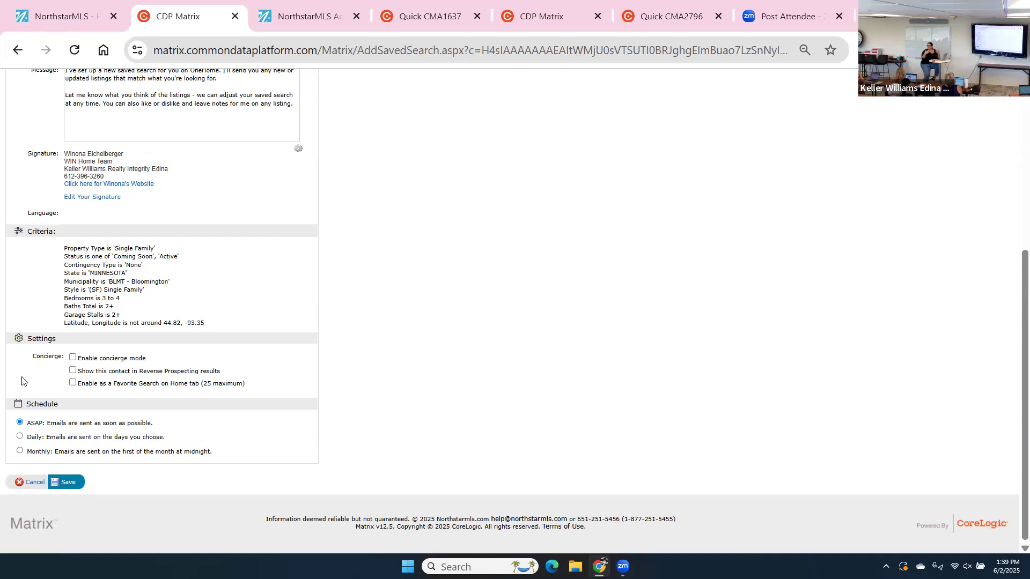
Save the auto email and return to the 9 matching results.
click(65, 483)
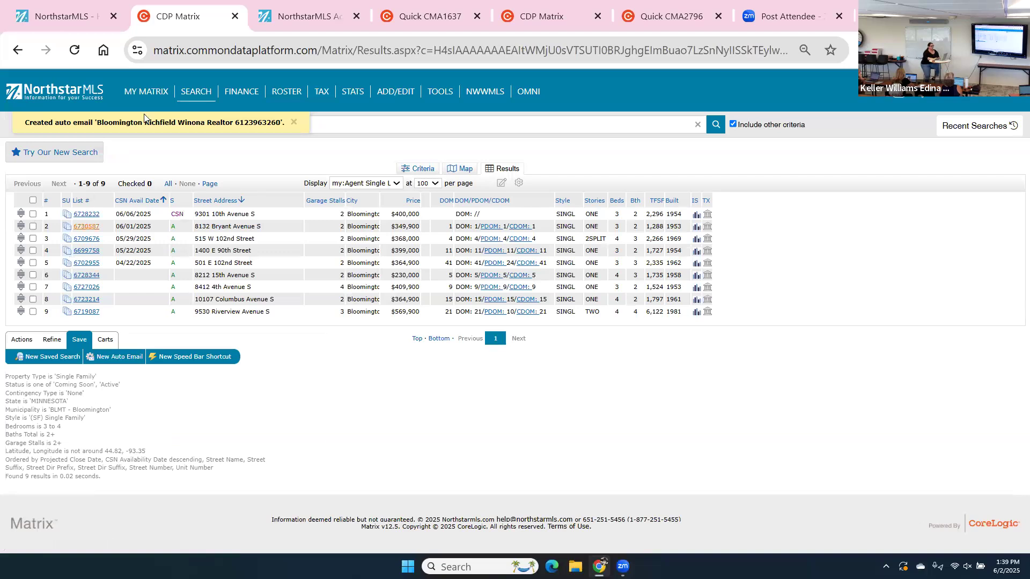
mouse_move(144, 102)
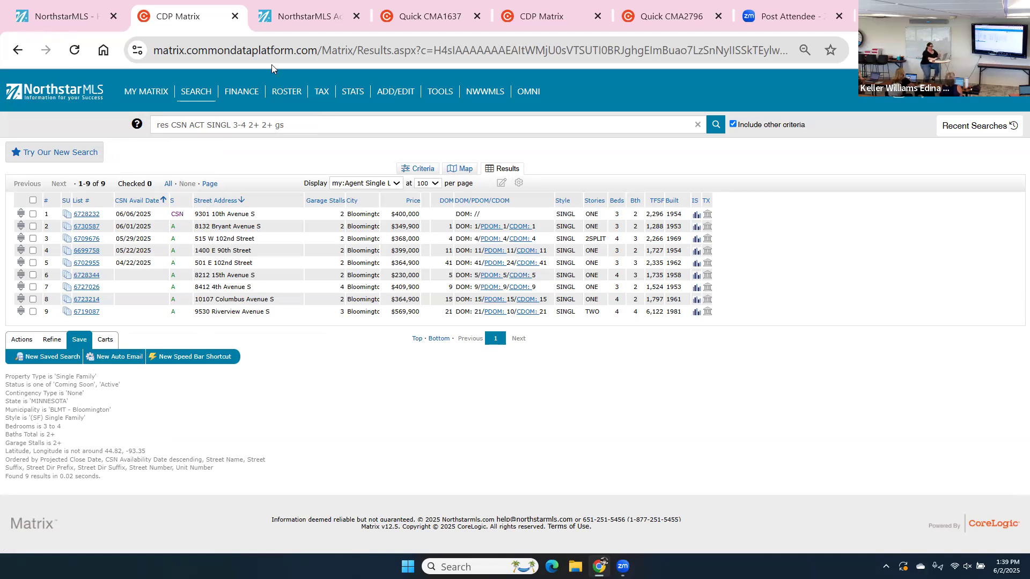
Save a new Saved Search named for the client plus 'Realtor Bloom Rich', linked to the client's contact.
click(64, 359)
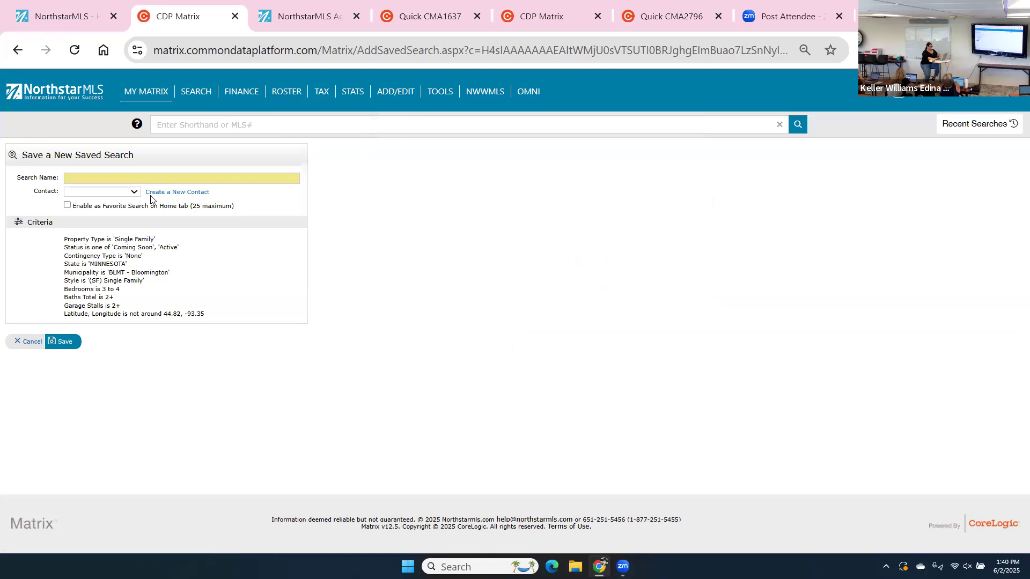
click(144, 180)
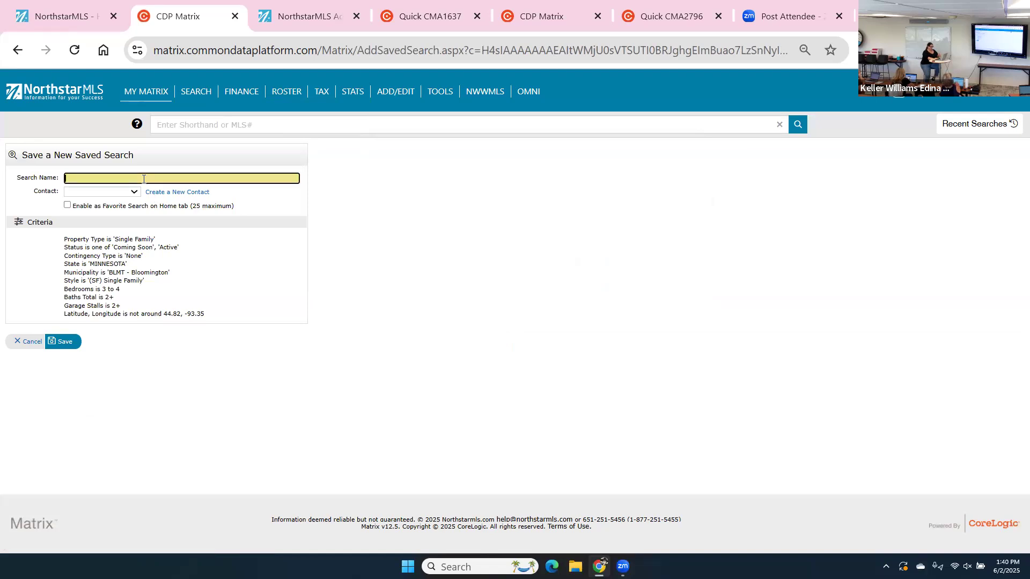
text(Winona Realtor Bloom Rich)
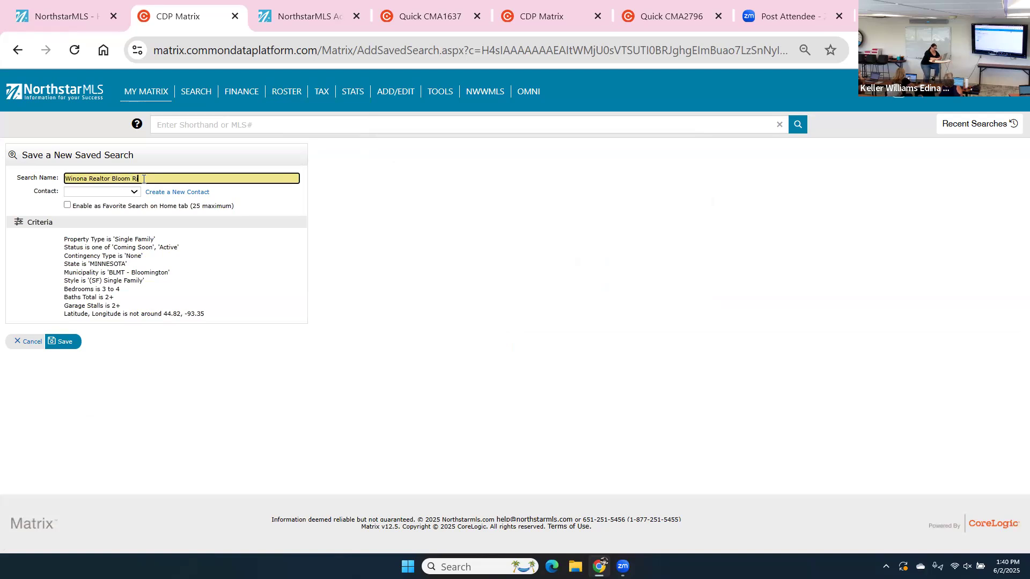
click(130, 192)
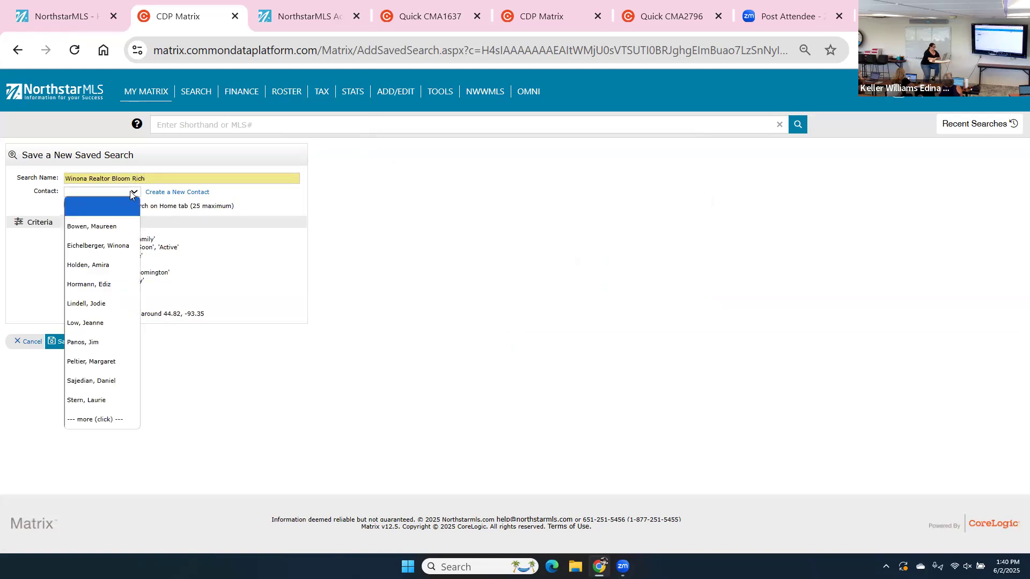
click(123, 226)
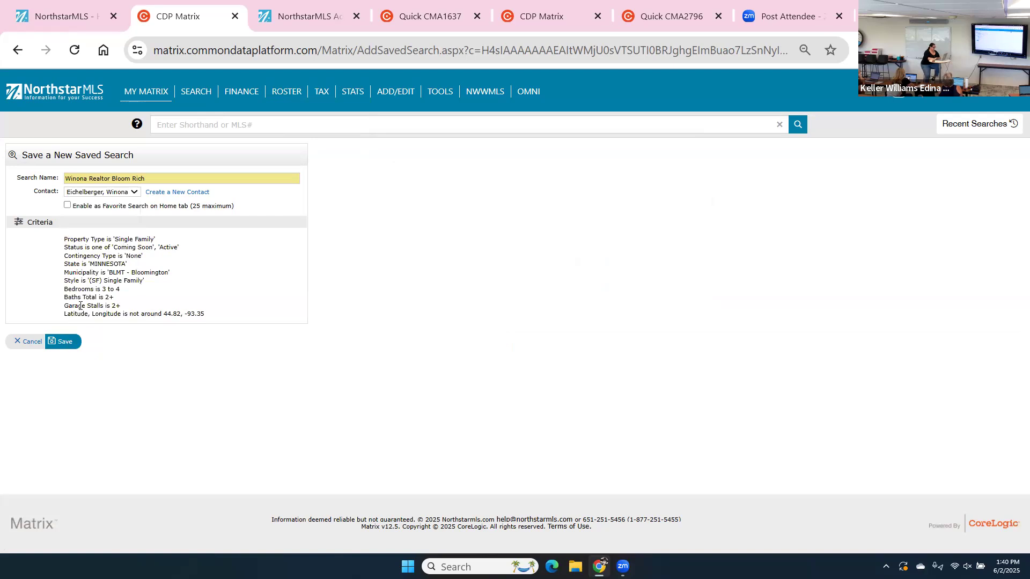
click(71, 342)
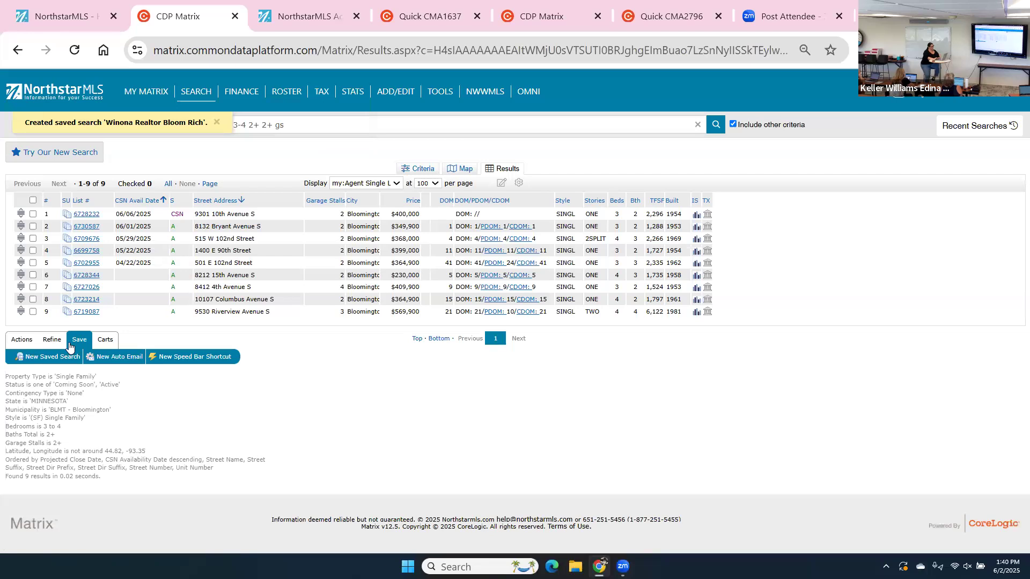
Open another New Auto Email form with the Bloomington criteria and scroll through it.
click(123, 356)
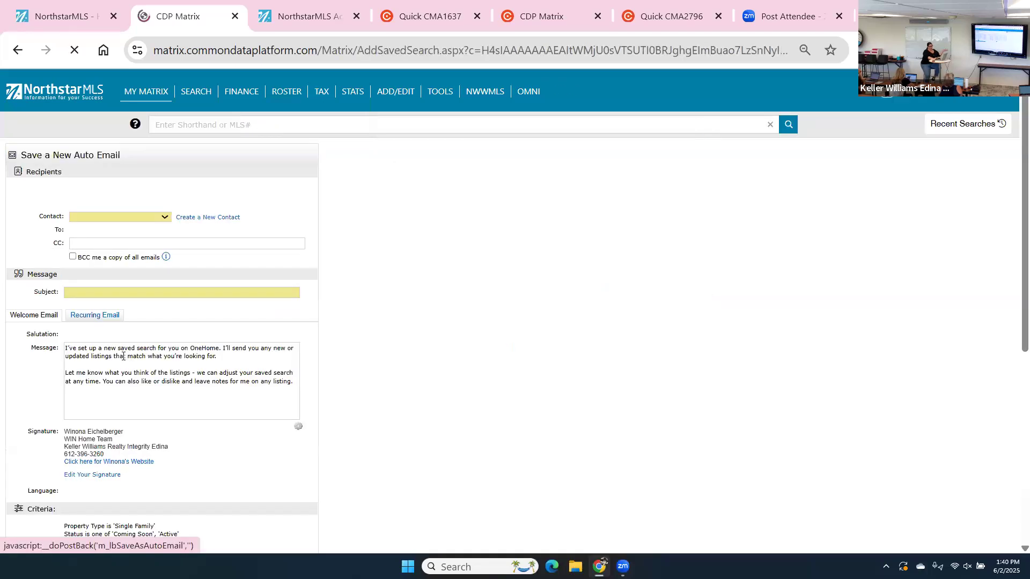
scroll(122, 356, down, 6)
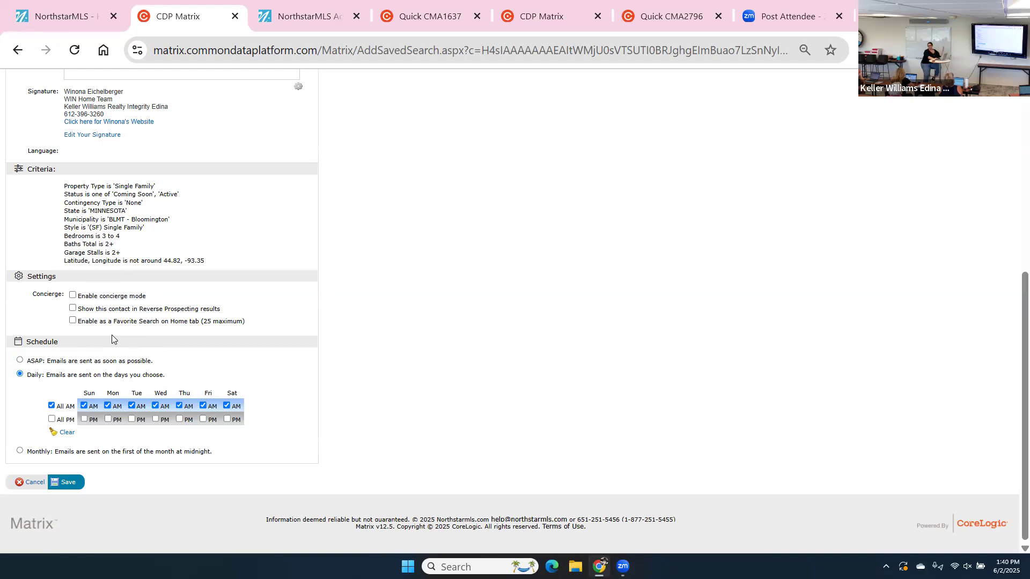
scroll(342, 308, up, 6)
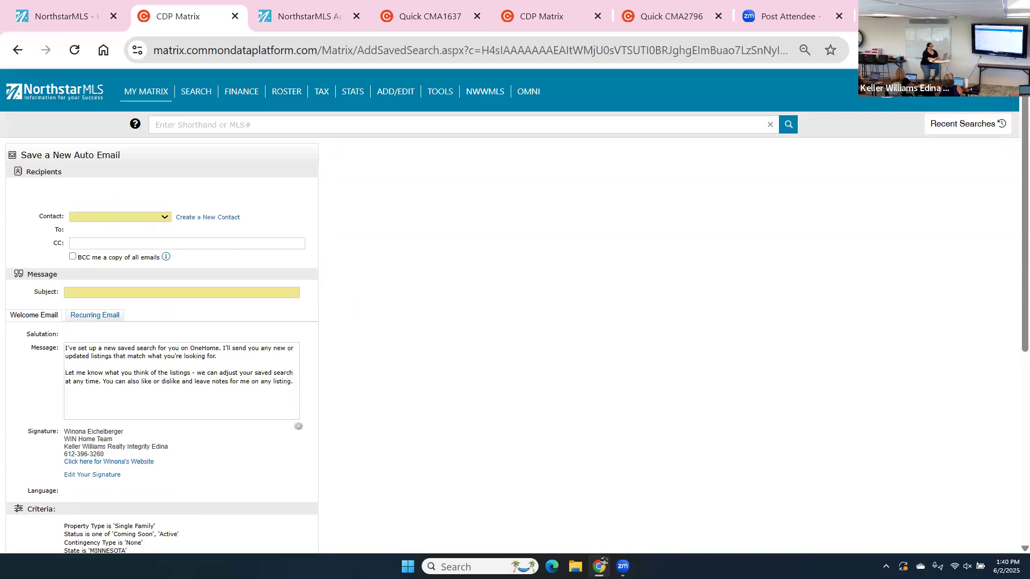
Return to the home dashboard and view My Hit Counters for the three active listings.
click(73, 96)
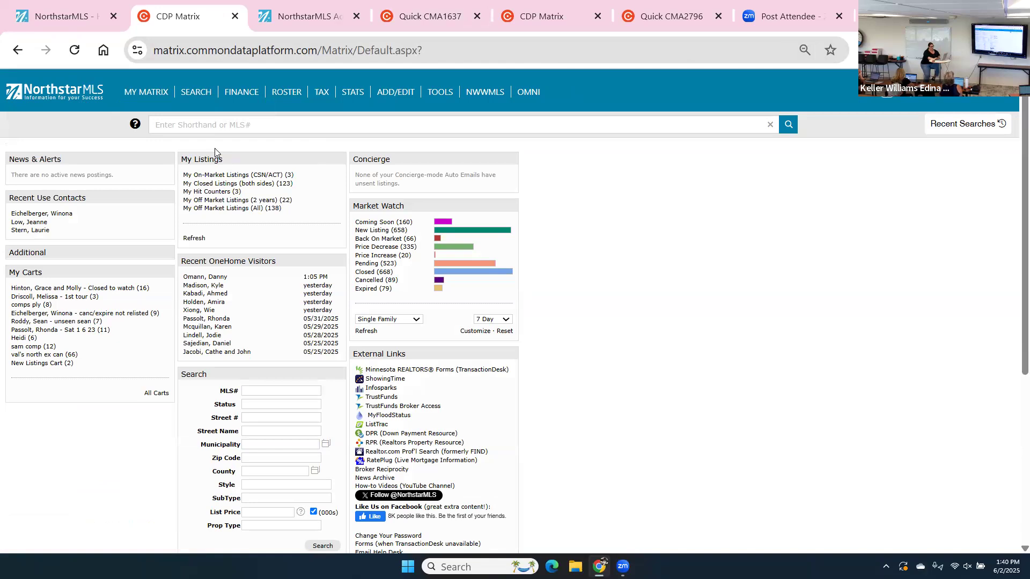
click(212, 195)
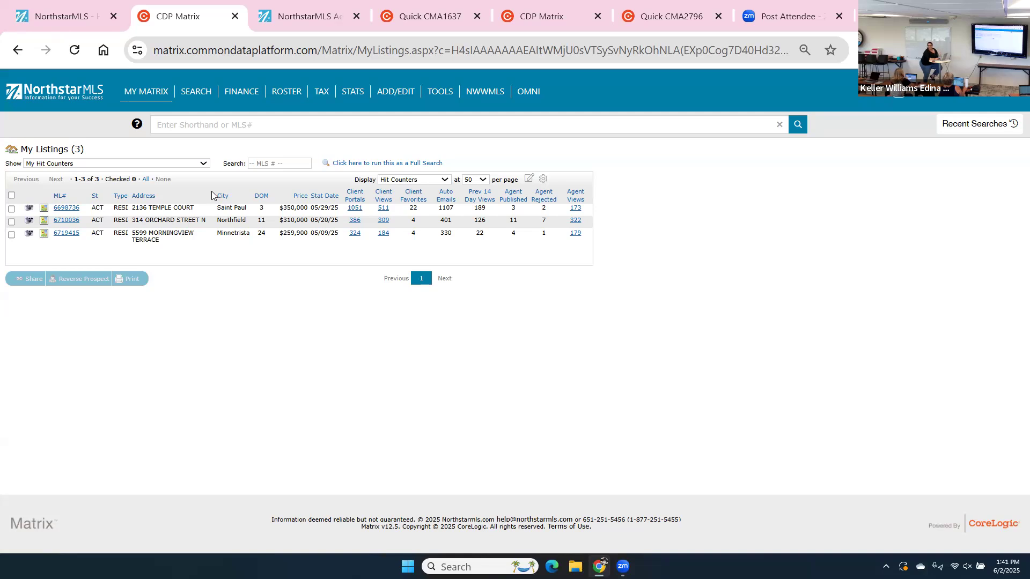
click(53, 94)
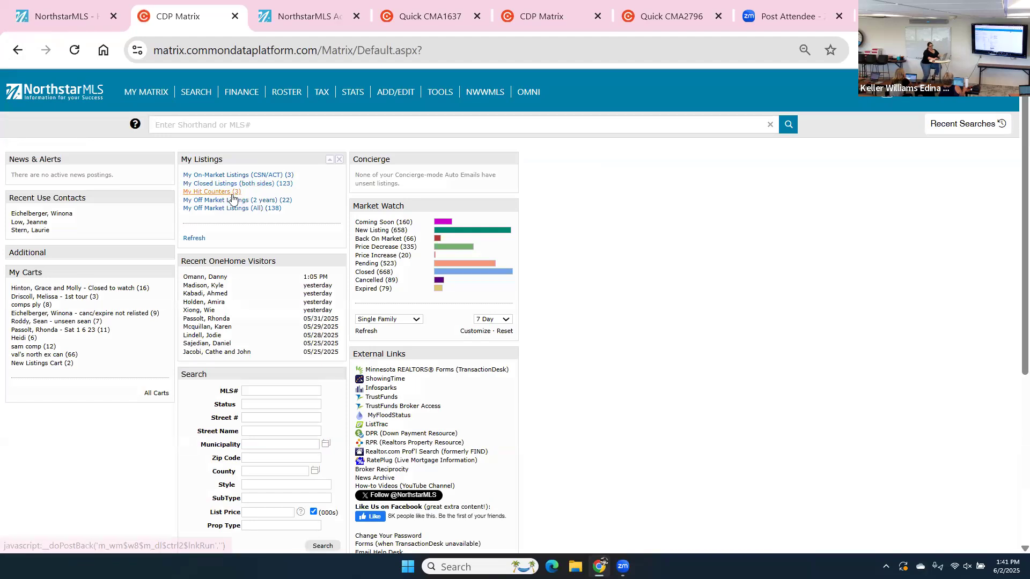
click(230, 193)
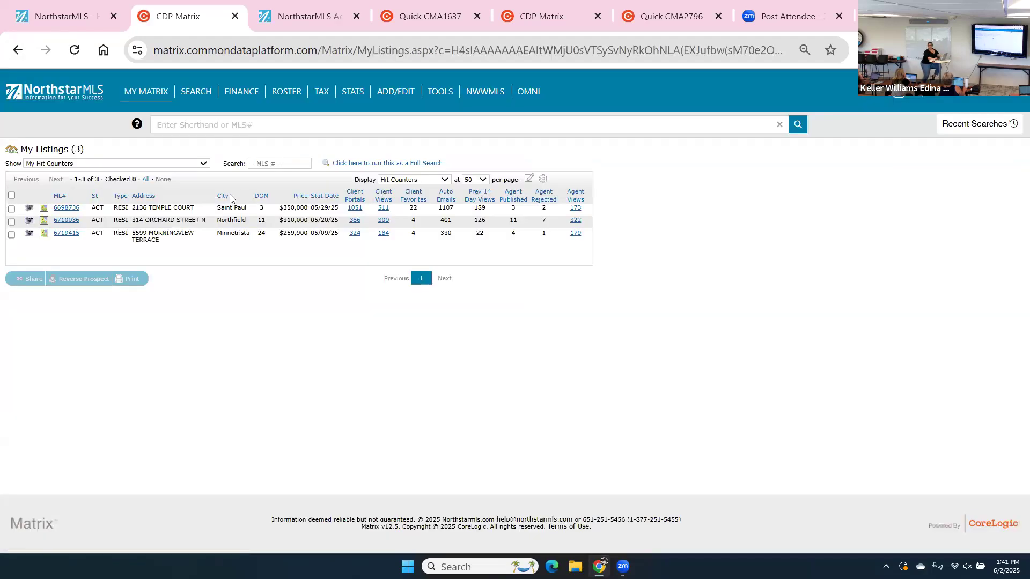
click(12, 210)
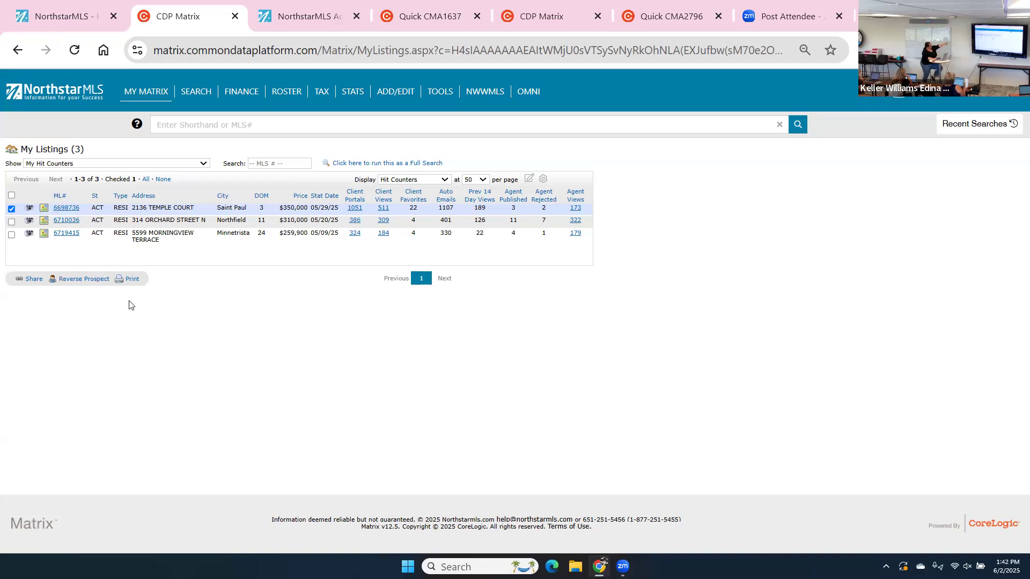
click(81, 284)
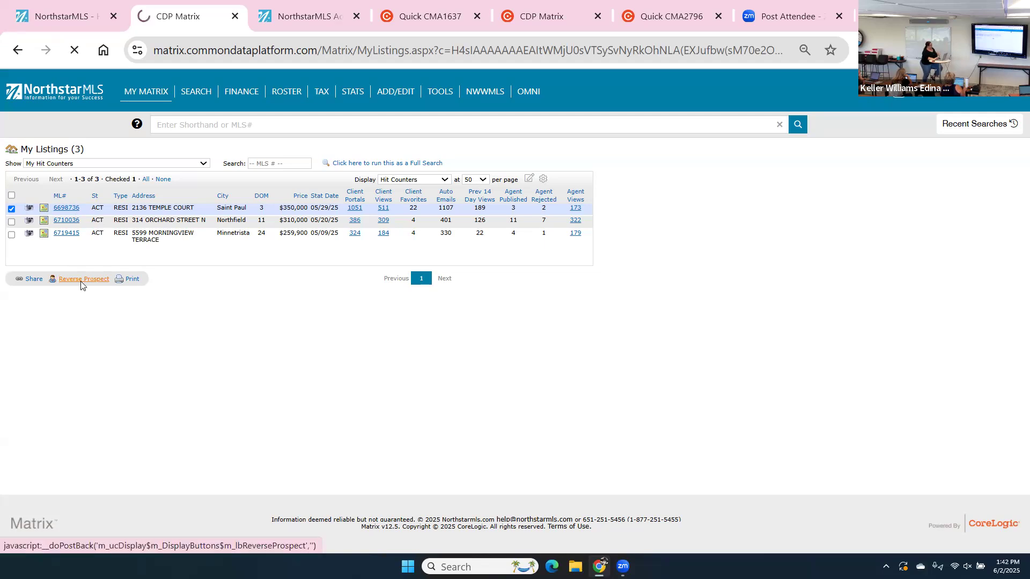
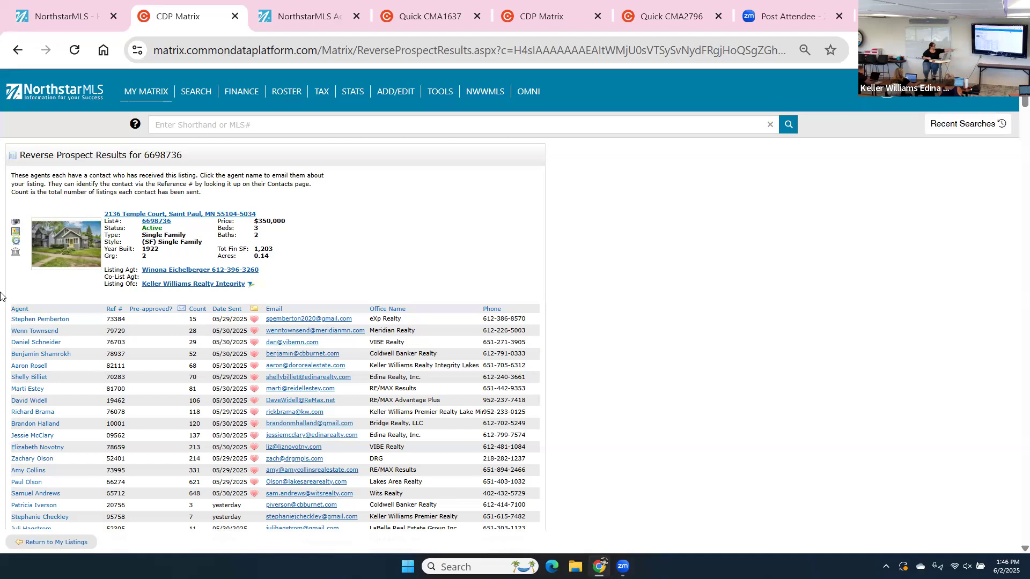
Scroll through the Reverse Prospect agent list for listing 6698736.
scroll(0, 297, down, 1)
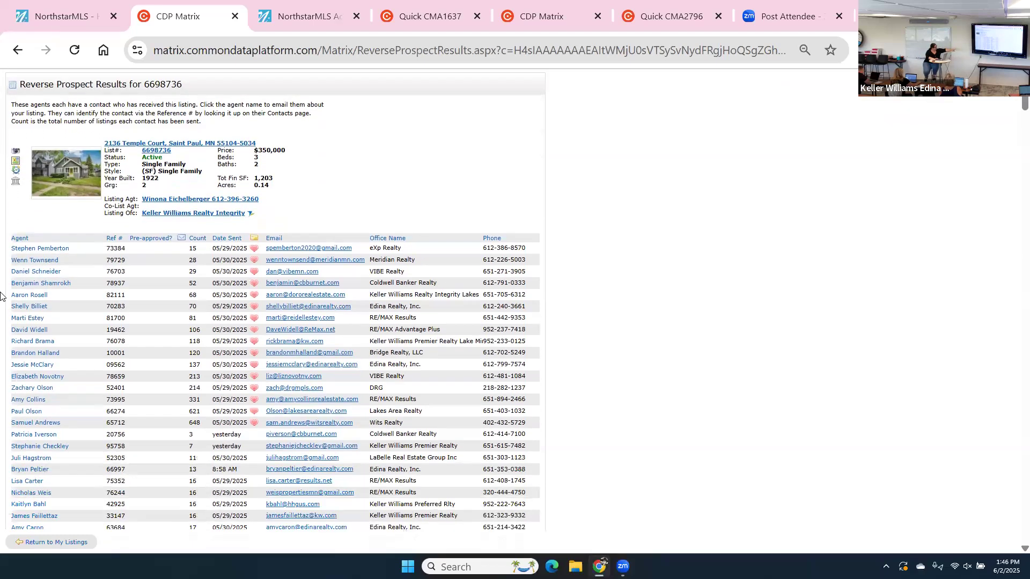
scroll(0, 296, down, 3)
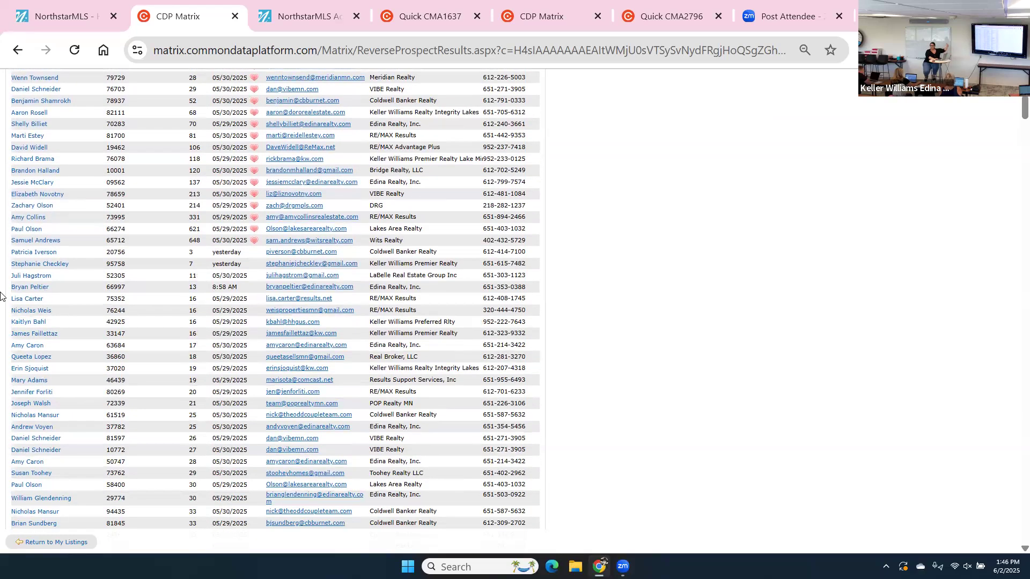
scroll(0, 297, down, 4)
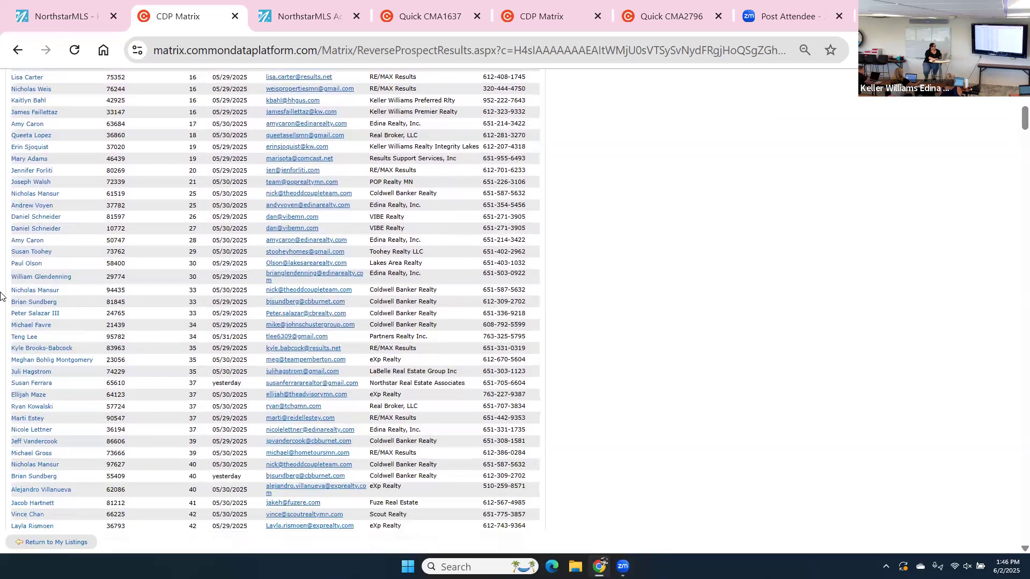
scroll(0, 297, down, 5)
scroll(0, 296, down, 4)
scroll(0, 297, down, 5)
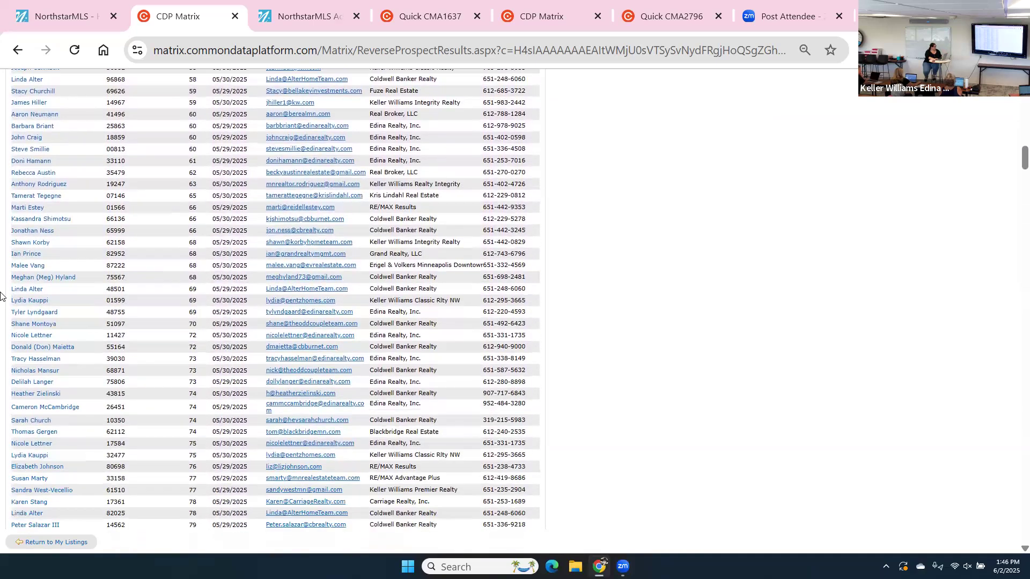
scroll(0, 297, down, 4)
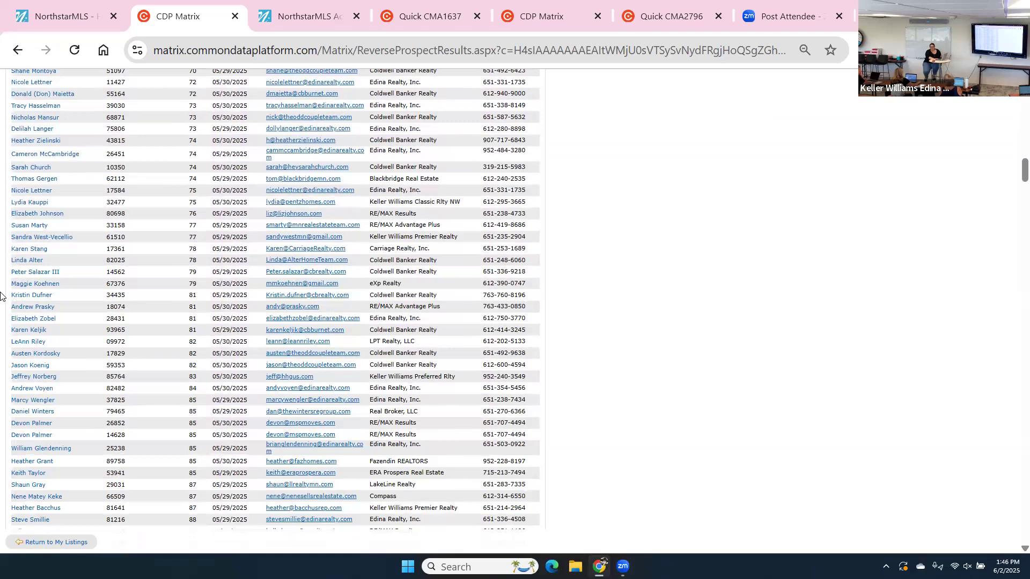
scroll(0, 297, up, 15)
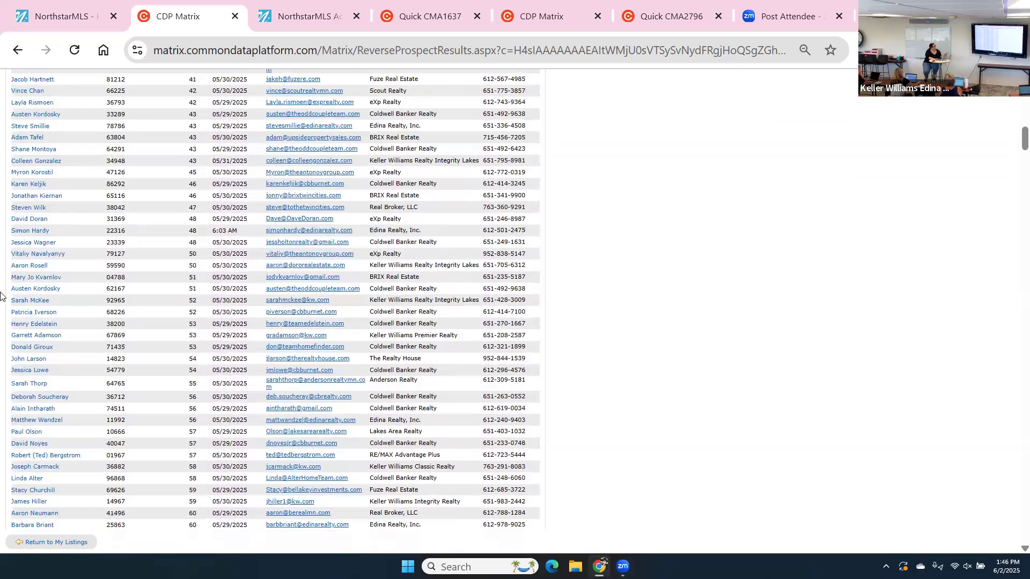
scroll(0, 297, up, 8)
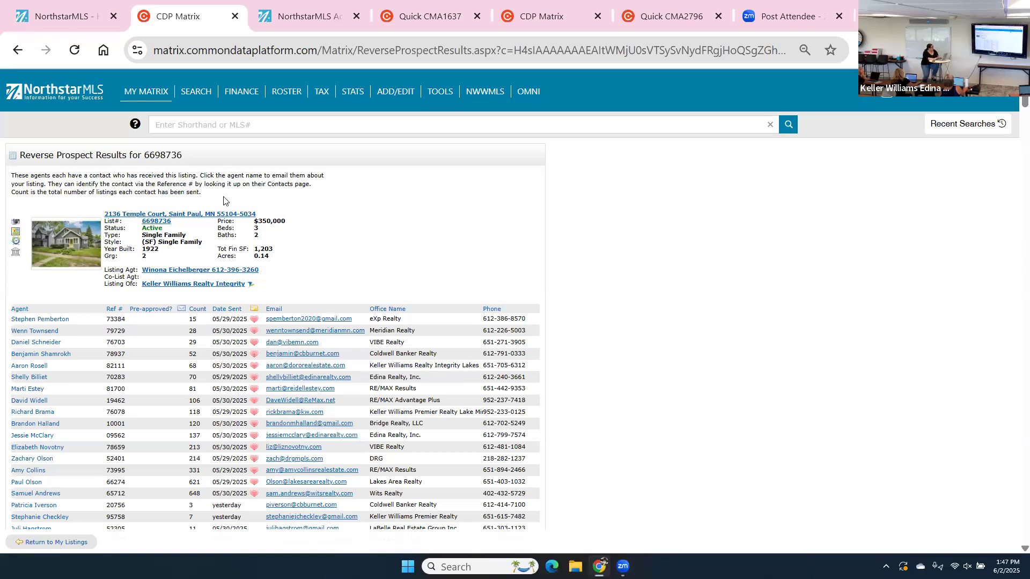
Sort the agents by Date Sent, newest first, and review the reordered rows.
click(227, 311)
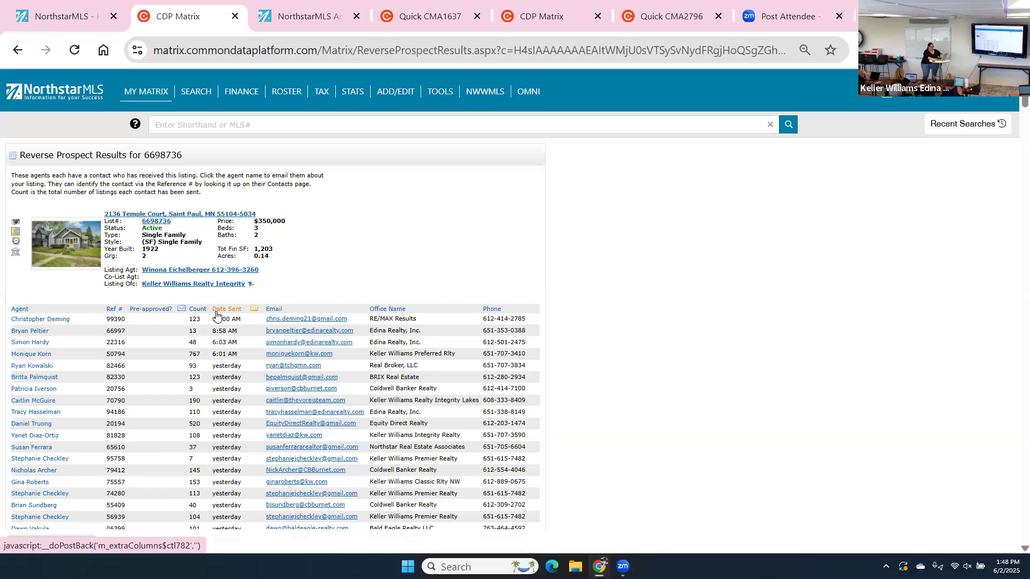
scroll(216, 316, down, 4)
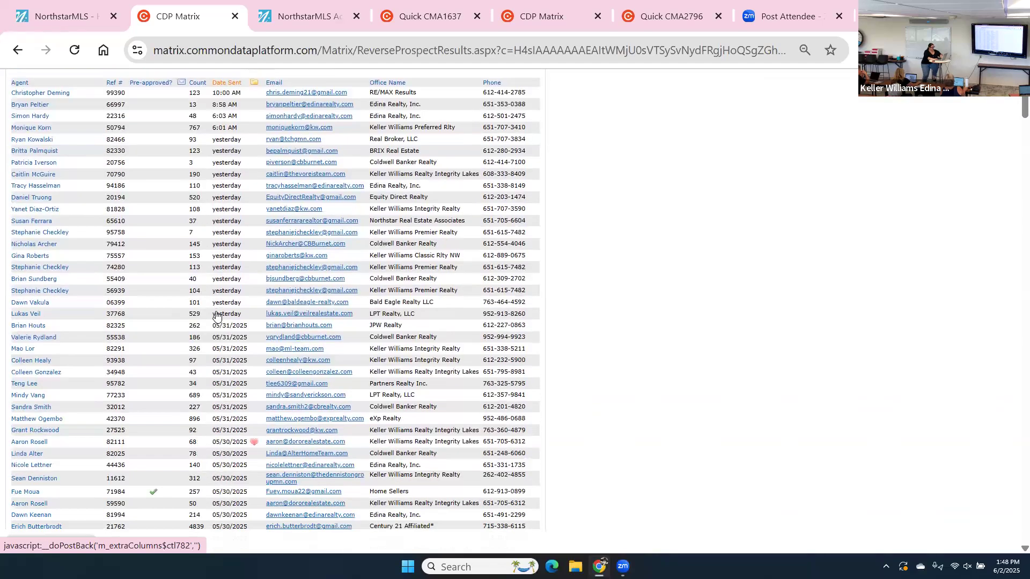
scroll(216, 316, up, 3)
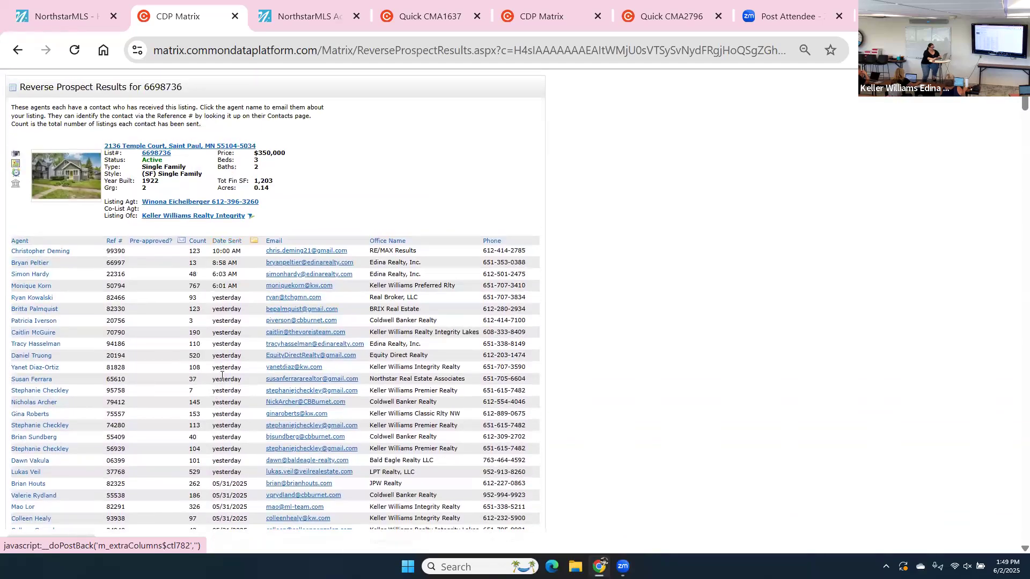
Reverse the Date Sent sort so 05/29/2025 sends lead, then review the list.
click(223, 238)
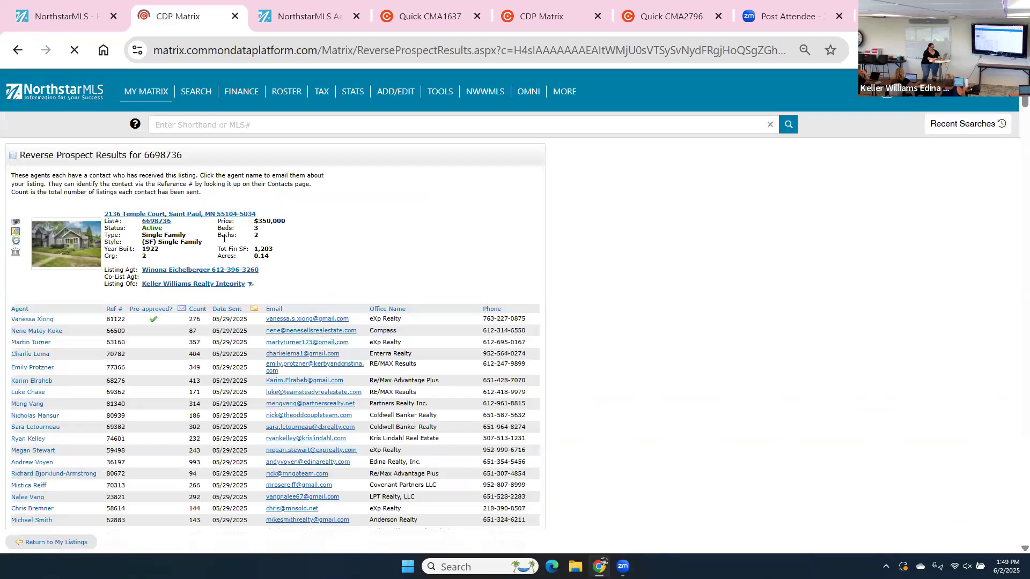
scroll(224, 238, down, 5)
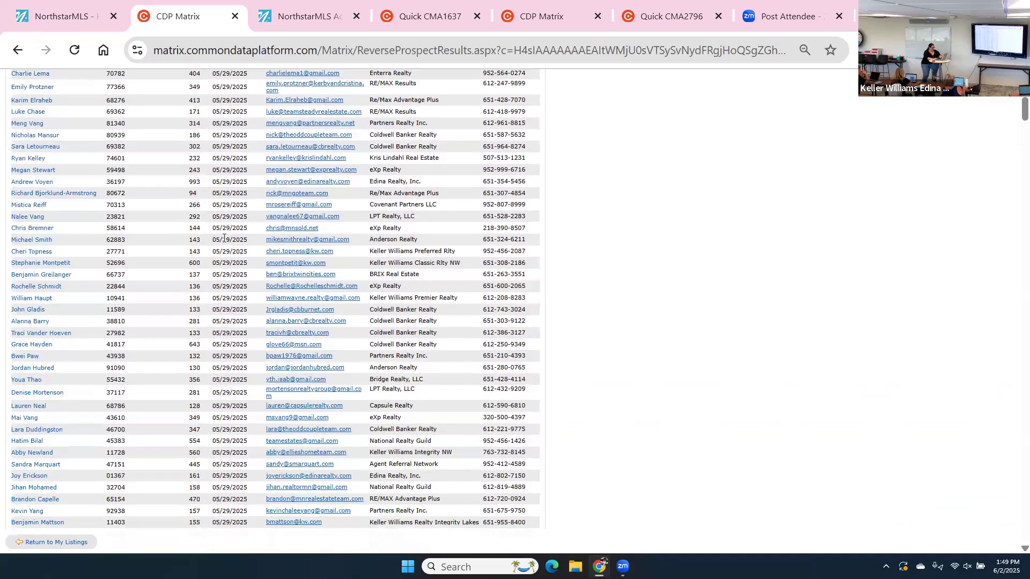
scroll(224, 238, down, 4)
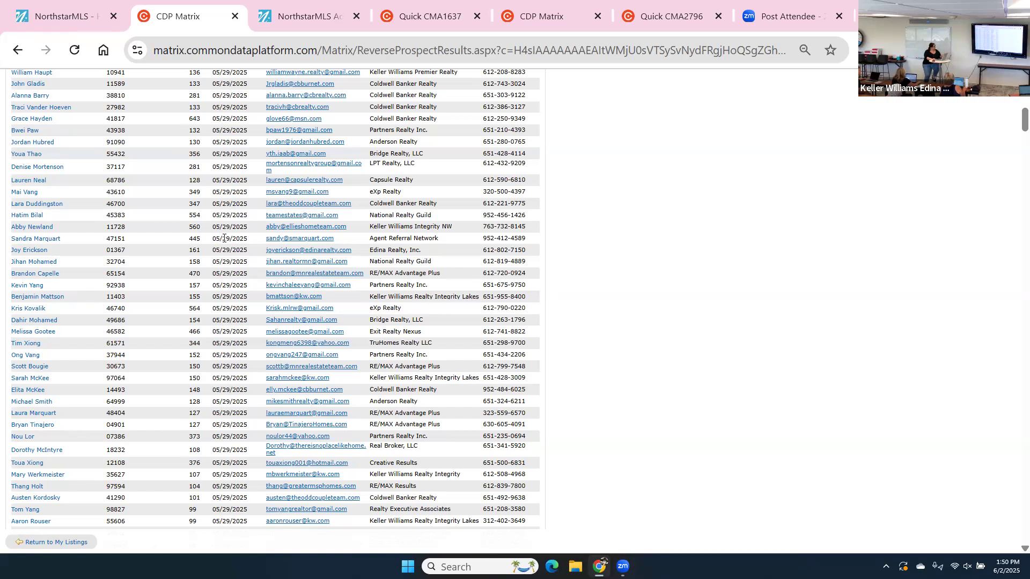
scroll(224, 238, down, 3)
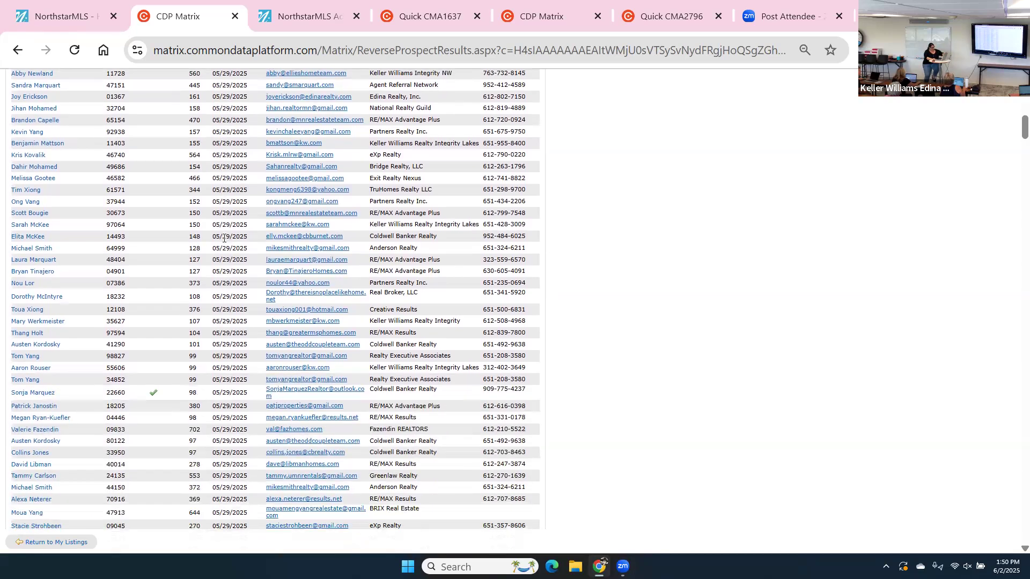
scroll(224, 238, down, 3)
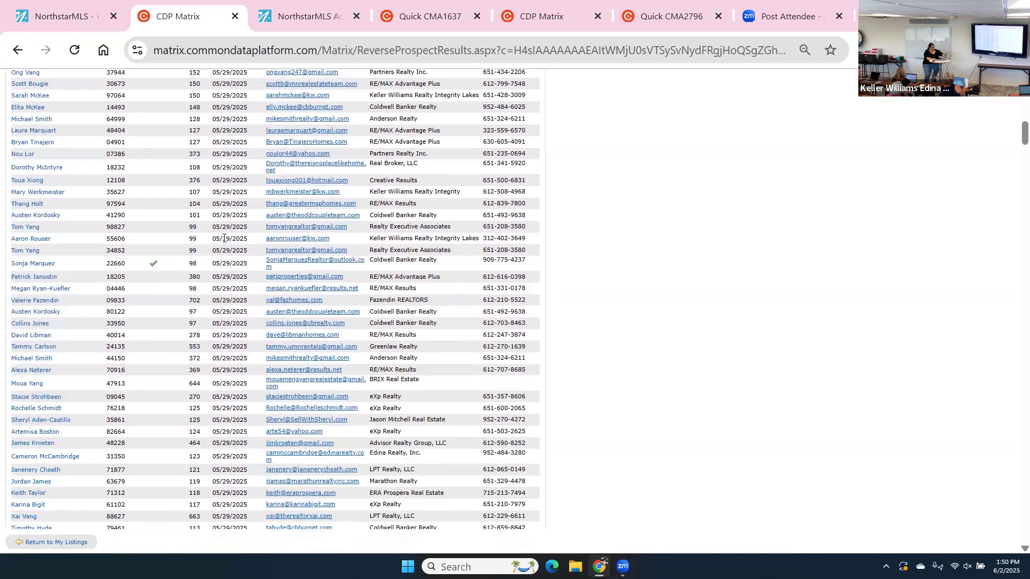
scroll(224, 237, up, 2)
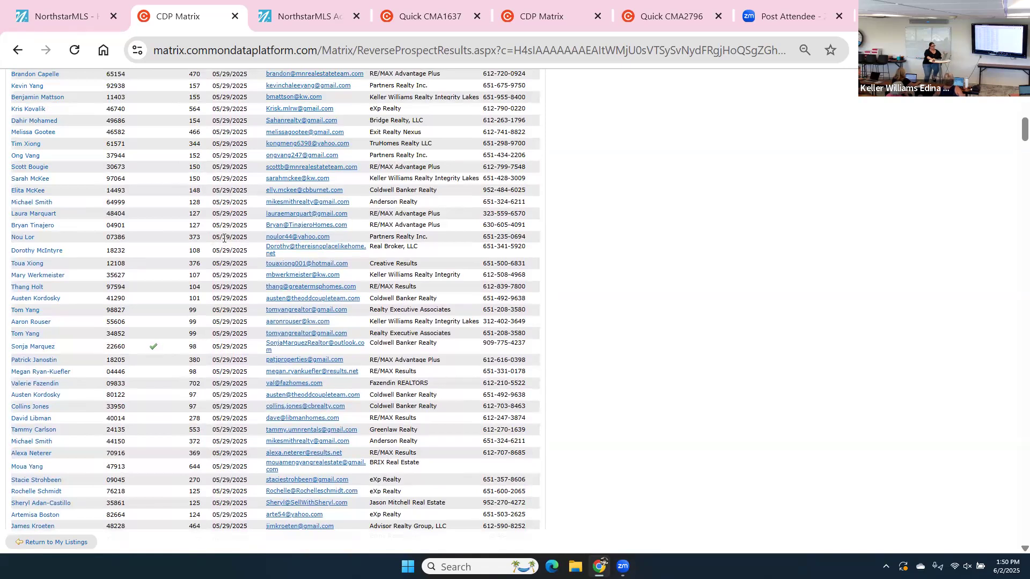
scroll(224, 238, down, 10)
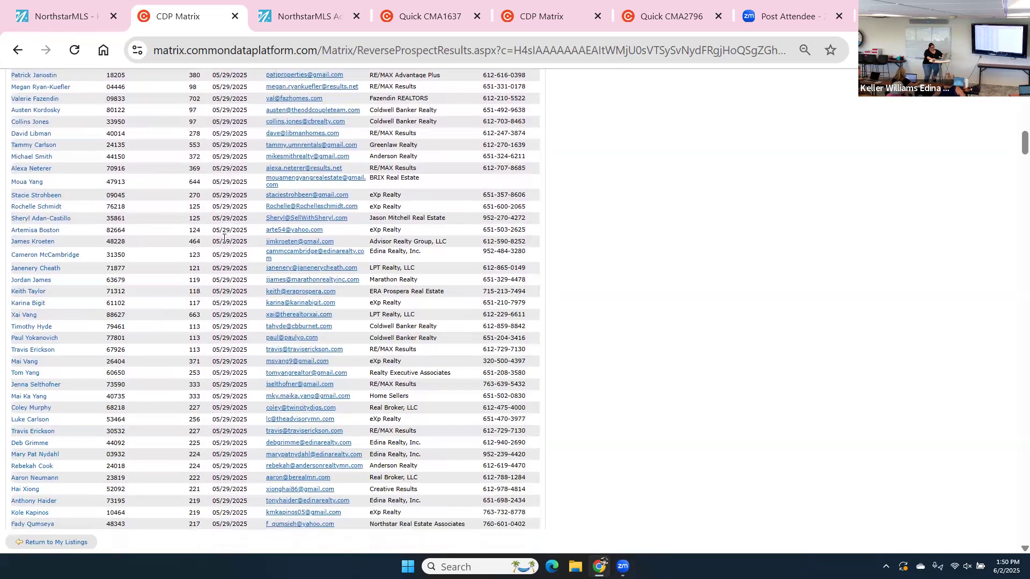
scroll(223, 237, down, 6)
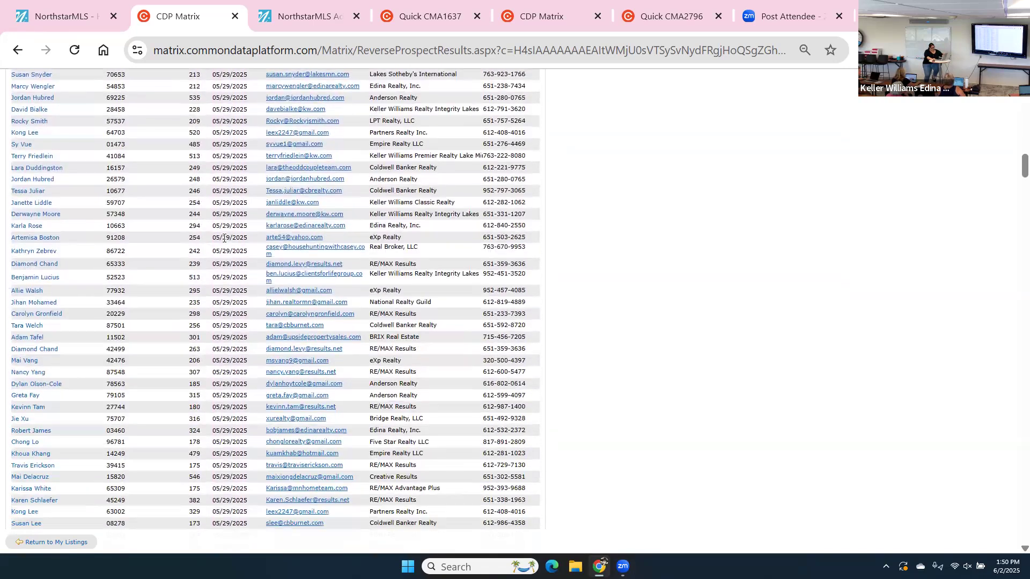
scroll(224, 238, down, 10)
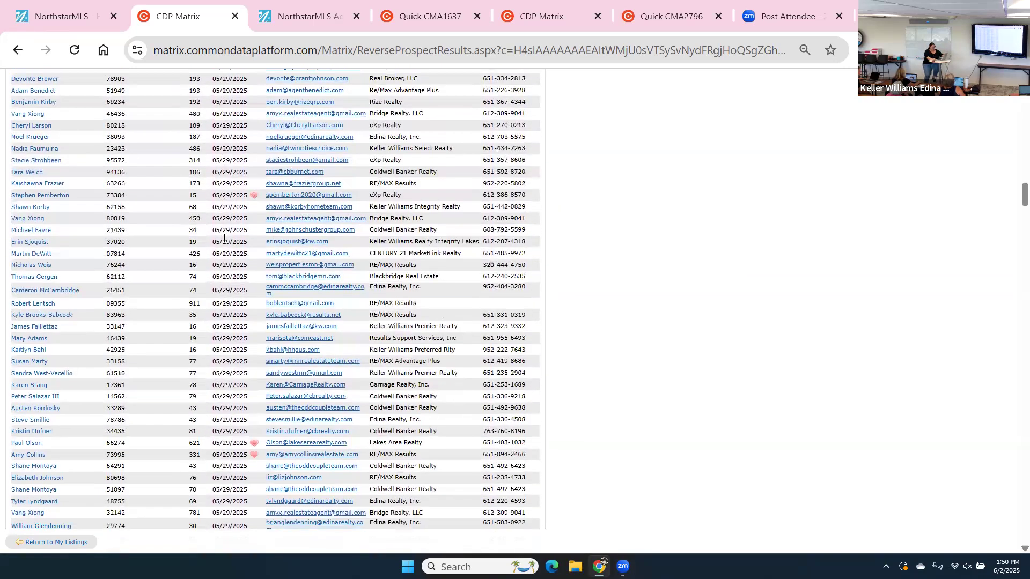
scroll(224, 238, down, 9)
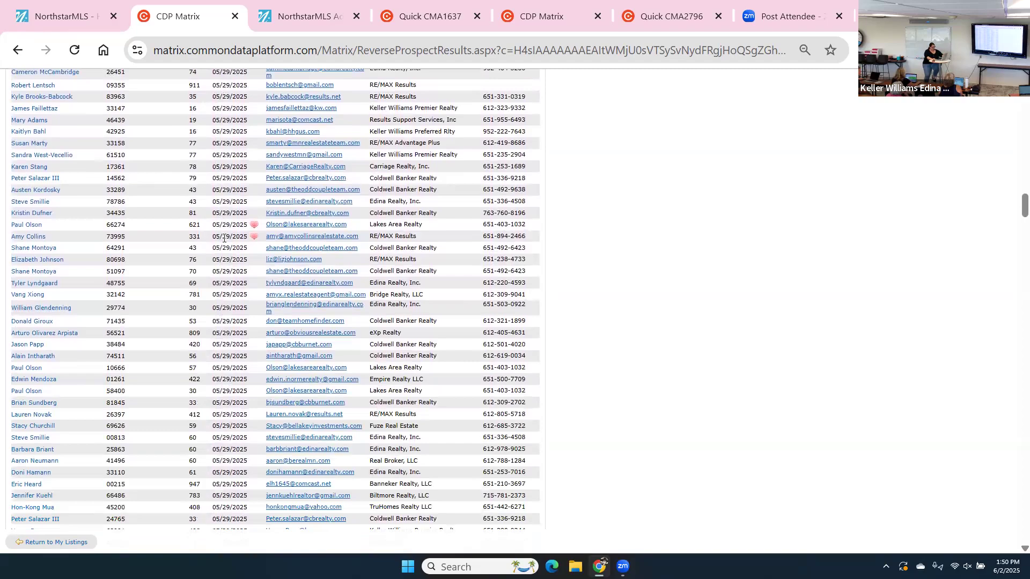
scroll(224, 238, down, 6)
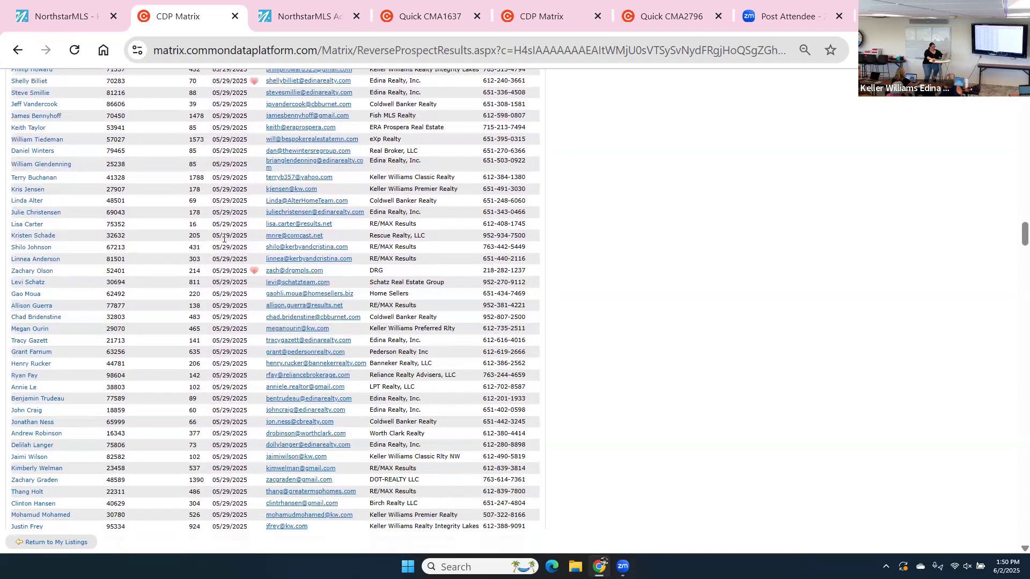
scroll(224, 238, up, 20)
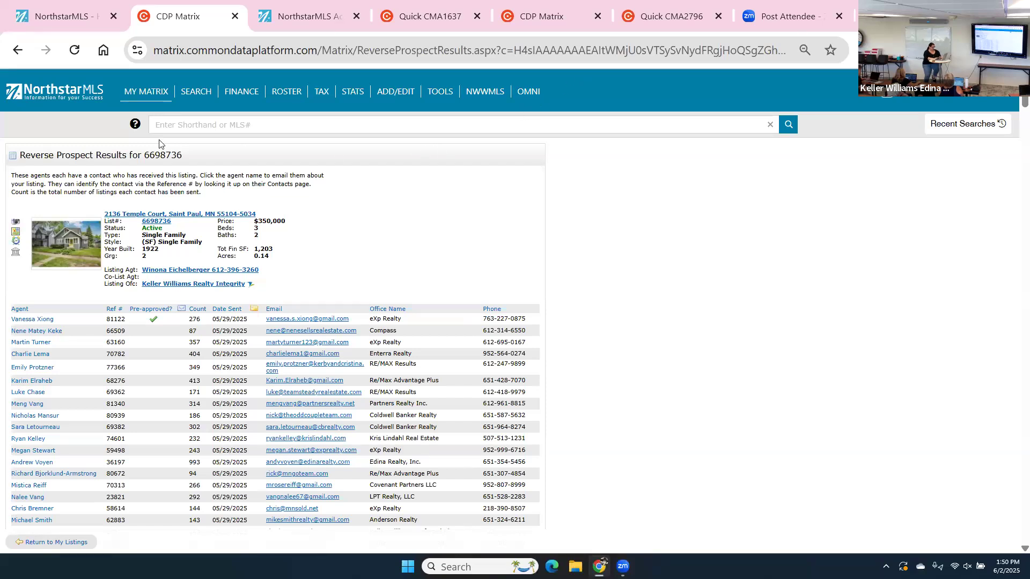
Start a new Single Family search and scroll down to Additional Fields.
click(197, 93)
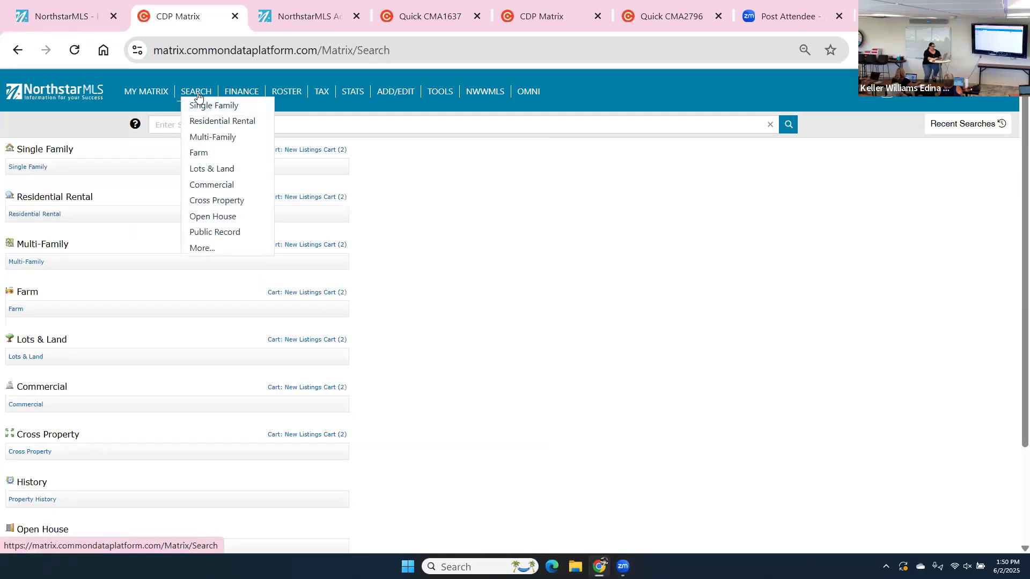
click(28, 166)
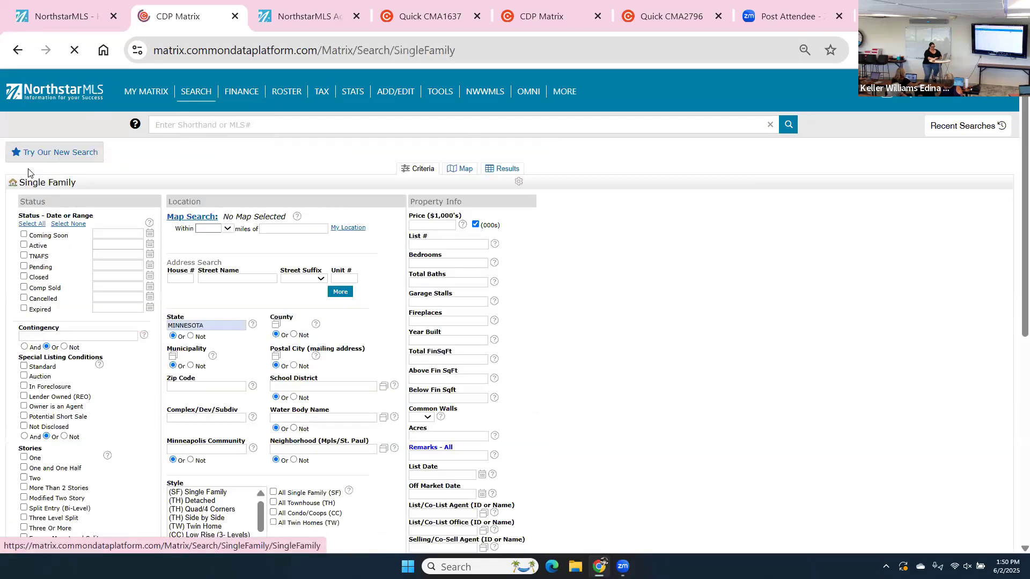
scroll(28, 171, down, 4)
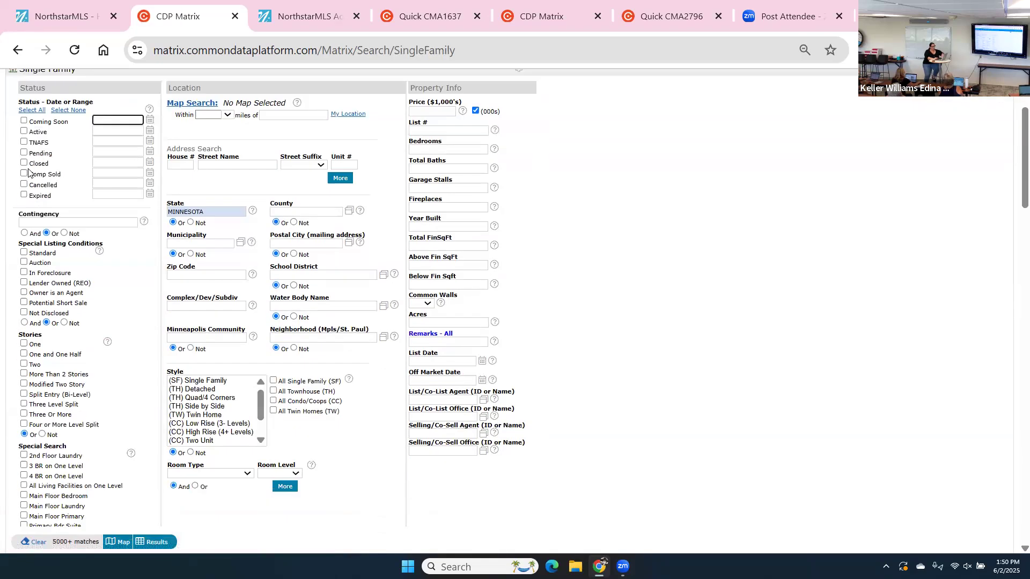
scroll(27, 171, down, 4)
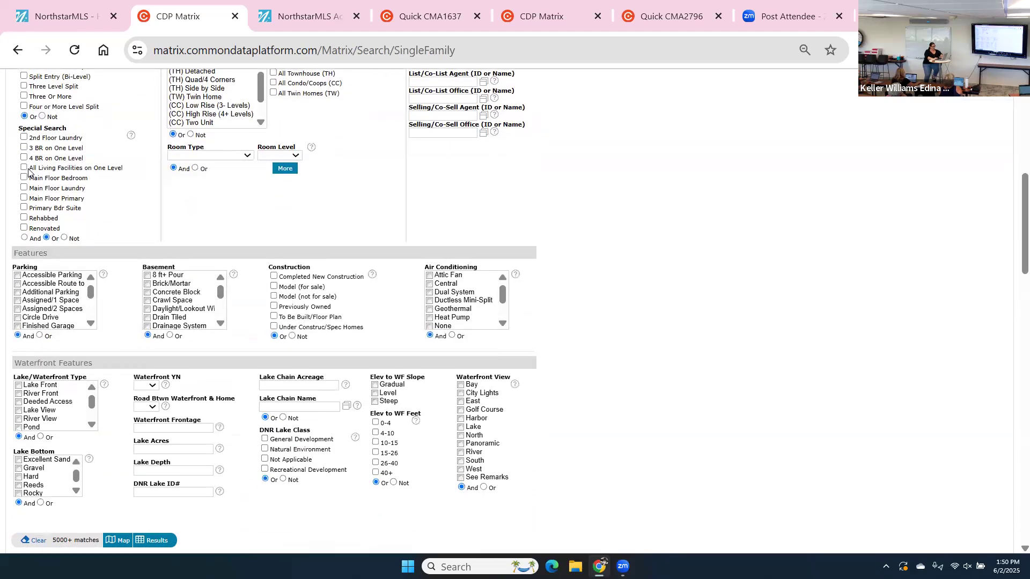
scroll(28, 171, down, 5)
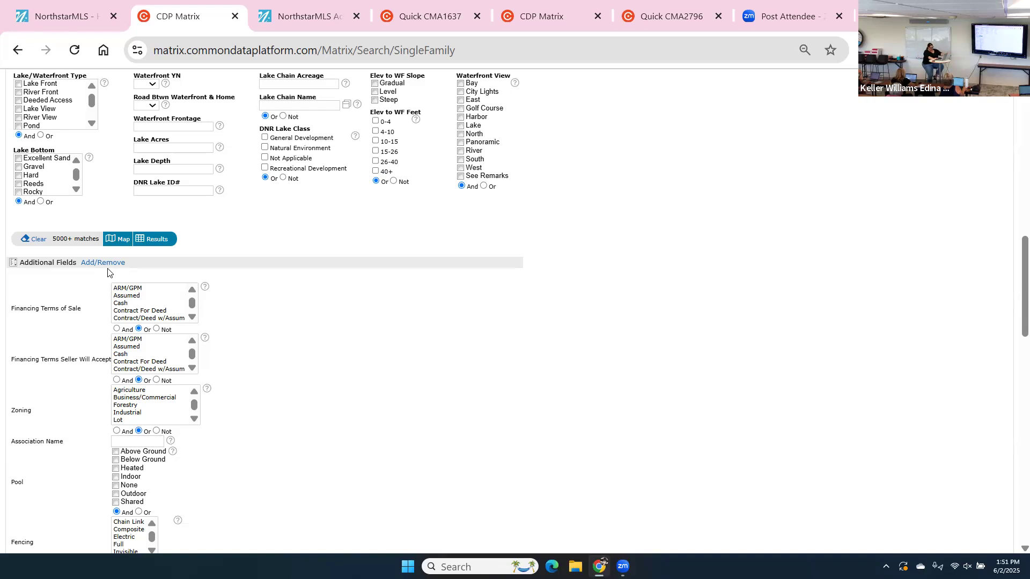
scroll(107, 271, down, 1)
scroll(107, 272, up, 1)
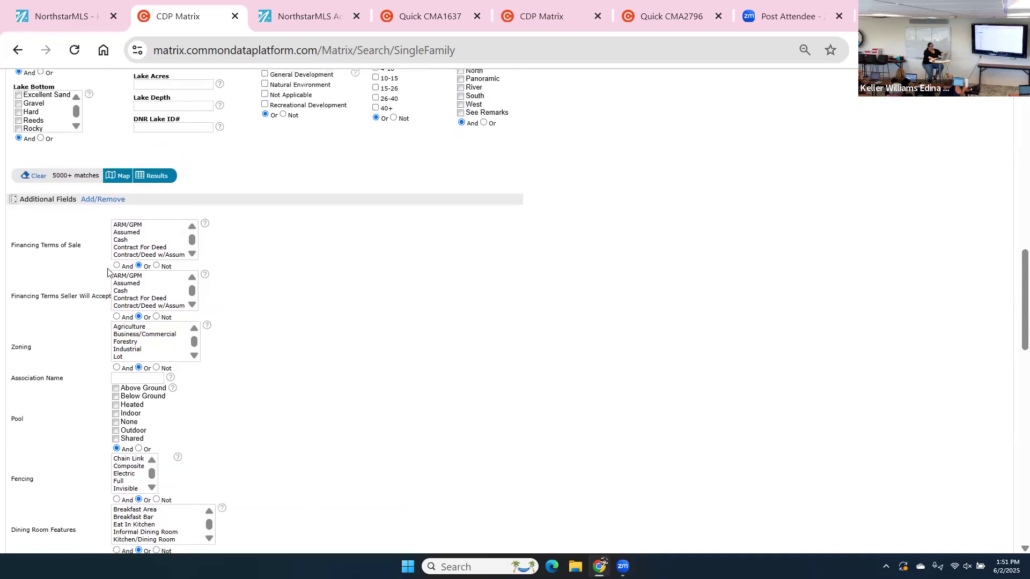
Select FHA in the Financing Terms of Sale list.
click(193, 254)
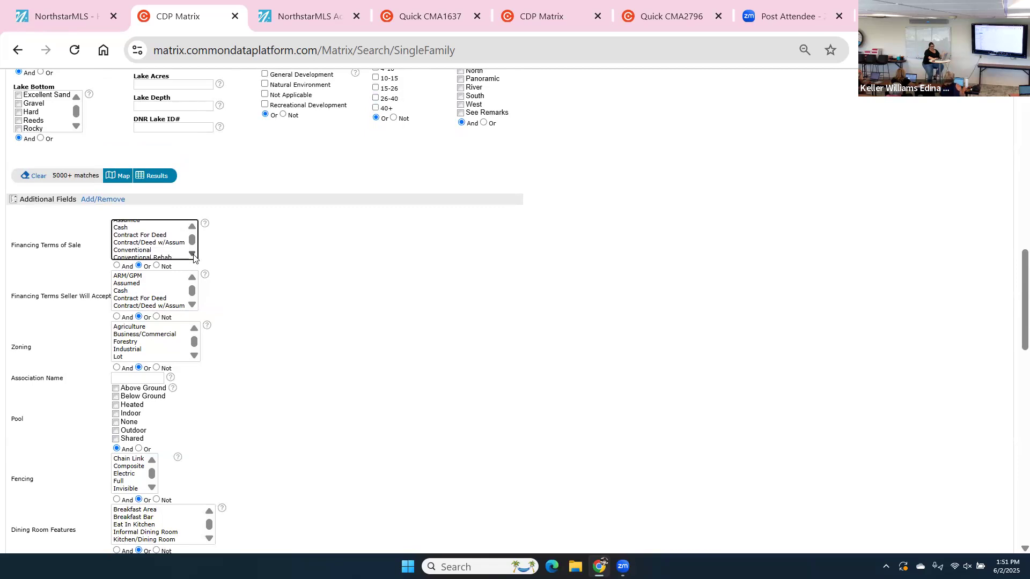
click(192, 254)
click(192, 254)
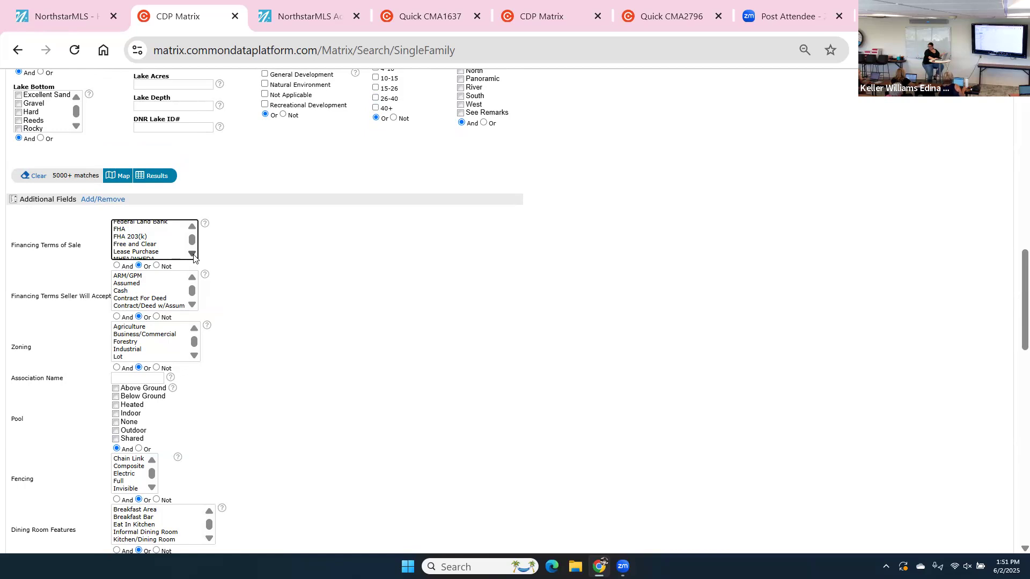
click(122, 230)
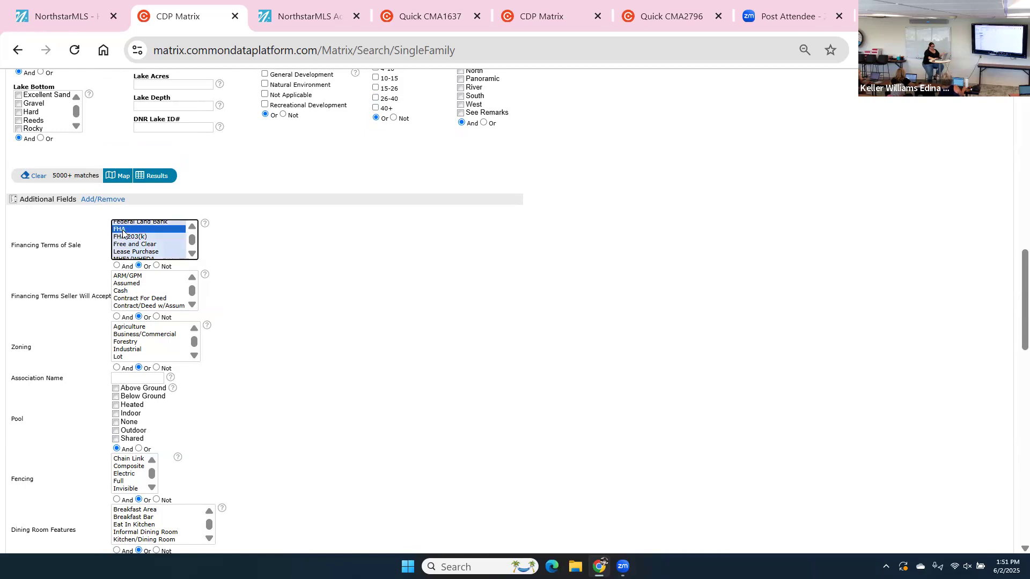
scroll(265, 192, up, 15)
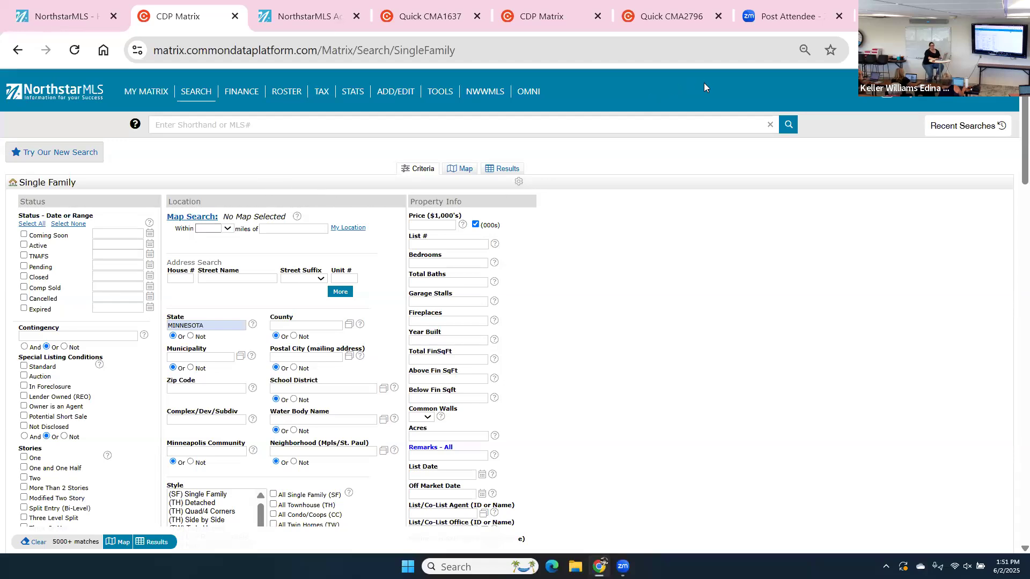
Rerun the latest Single Family Coming Soon/Active Minnesota search from Recent Searches.
click(941, 124)
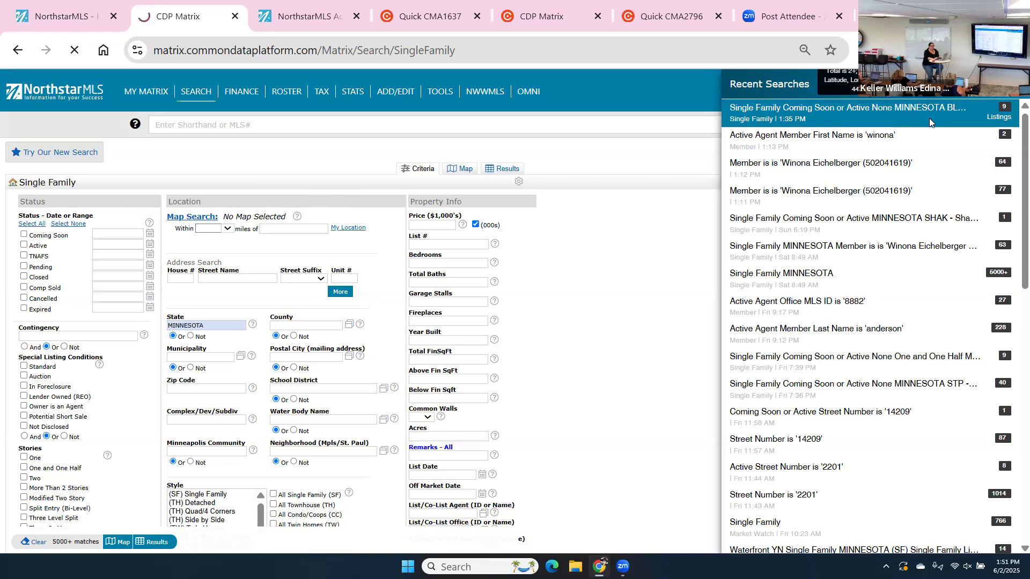
click(930, 123)
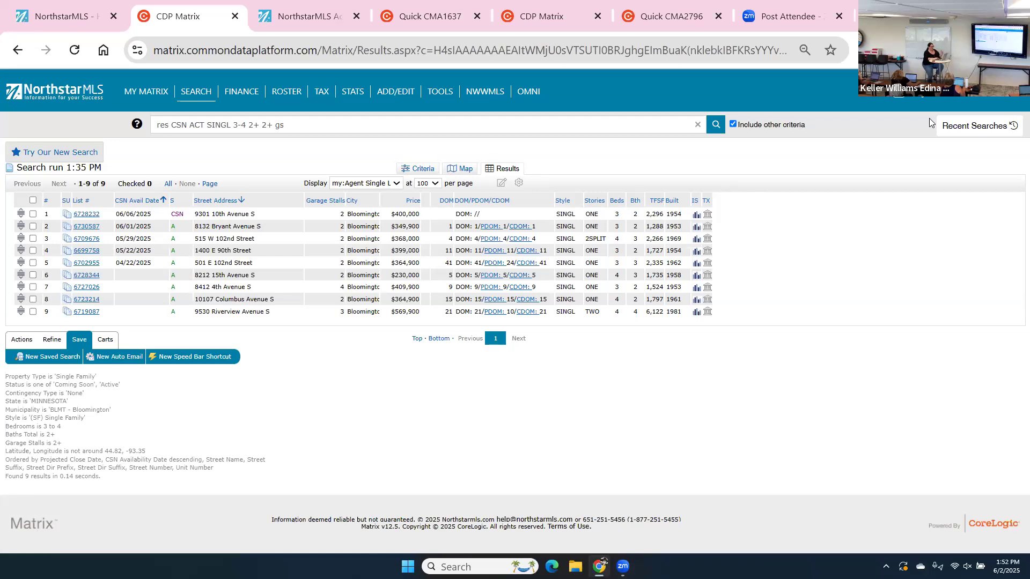
Reopen the criteria form behind the 9 results and scroll through it.
mouse_move(793, 122)
click(423, 170)
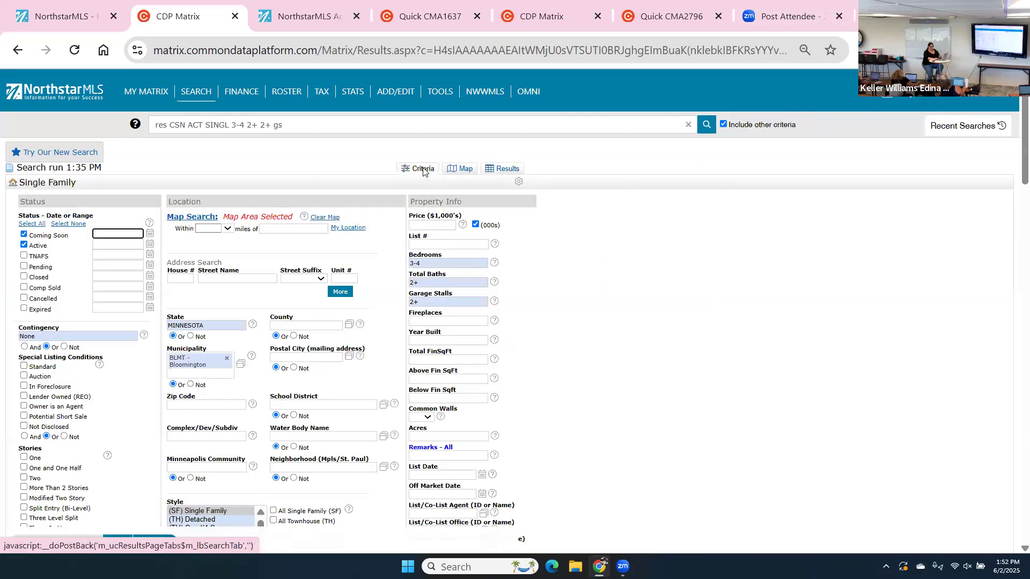
scroll(423, 170, down, 15)
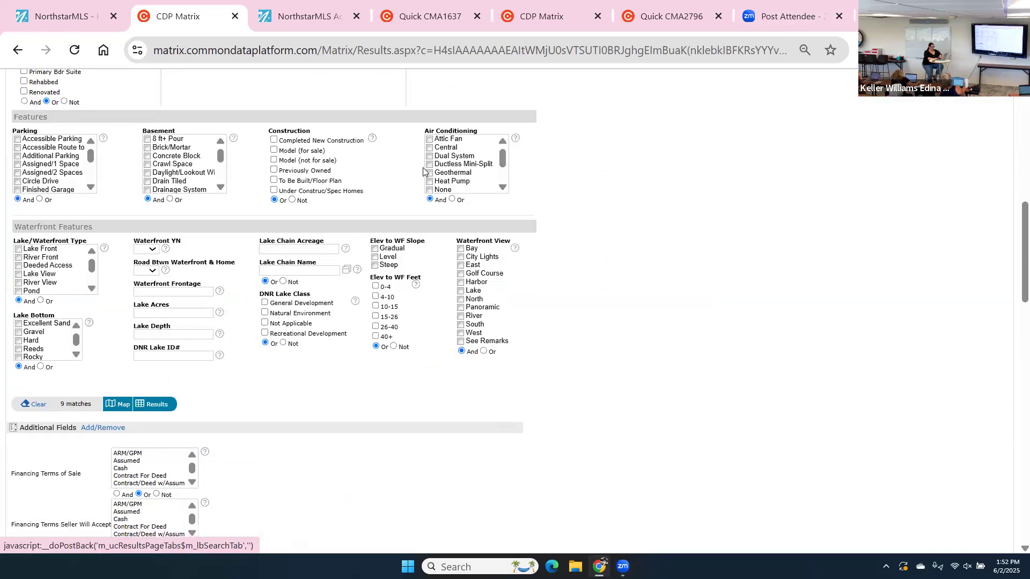
scroll(423, 170, down, 1)
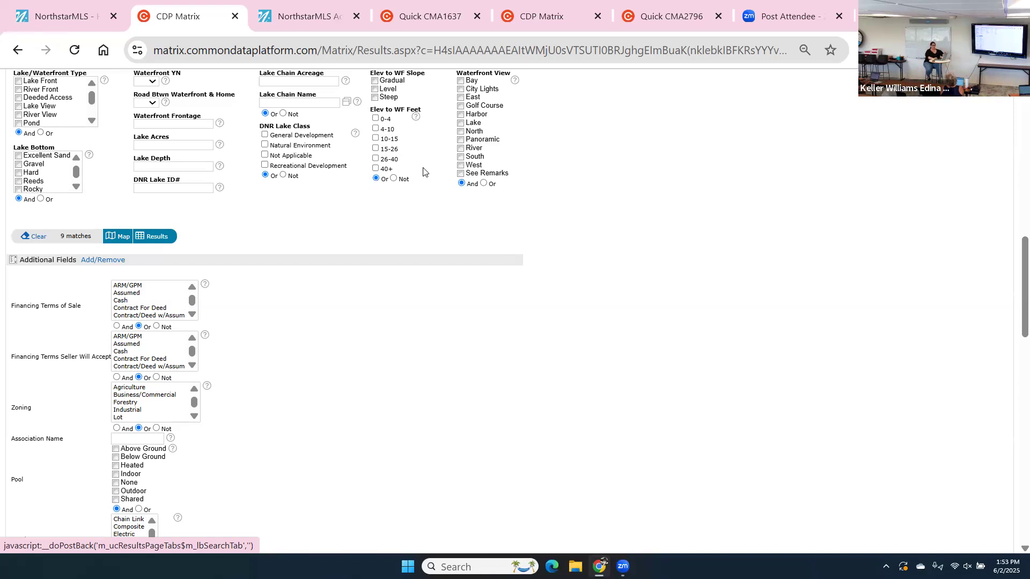
scroll(423, 171, up, 4)
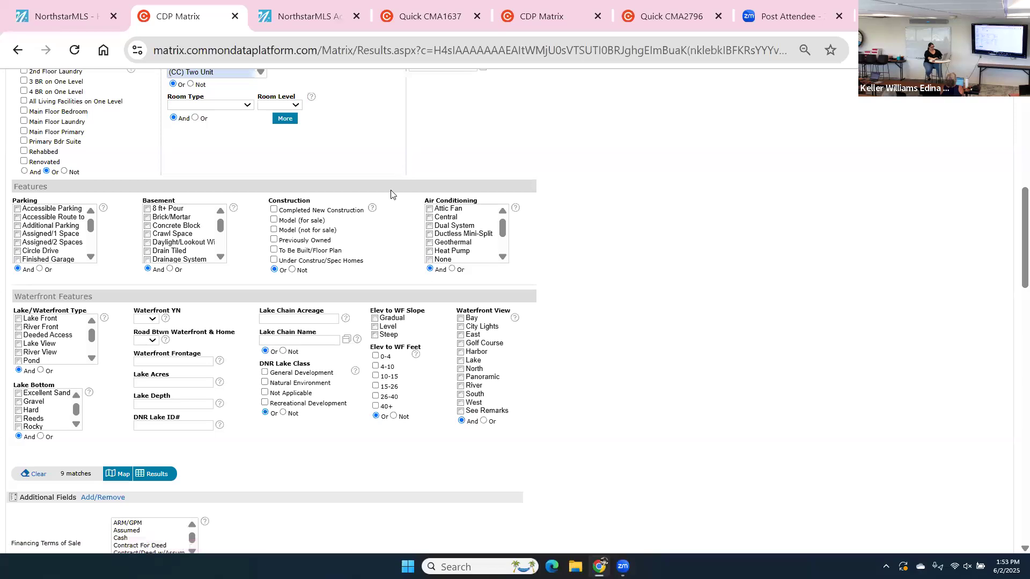
scroll(391, 192, up, 3)
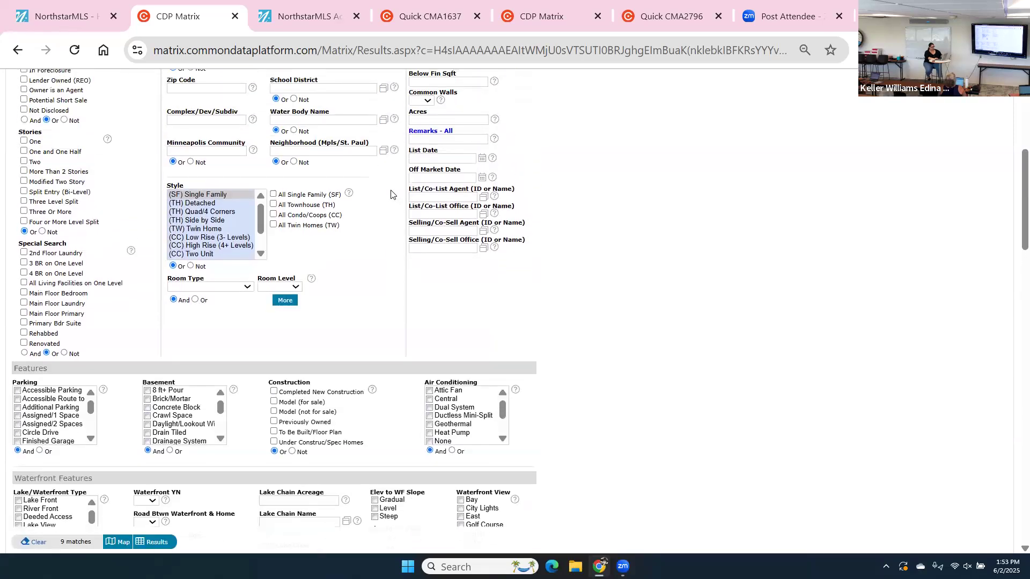
click(443, 159)
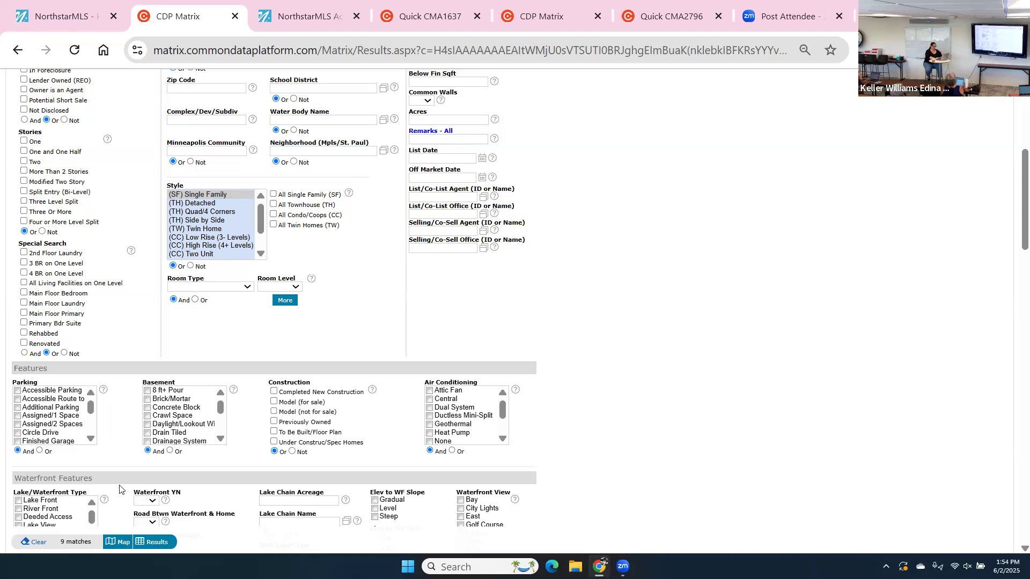
Open the 9 matching listings, start a New Saved Search, then back out.
click(157, 542)
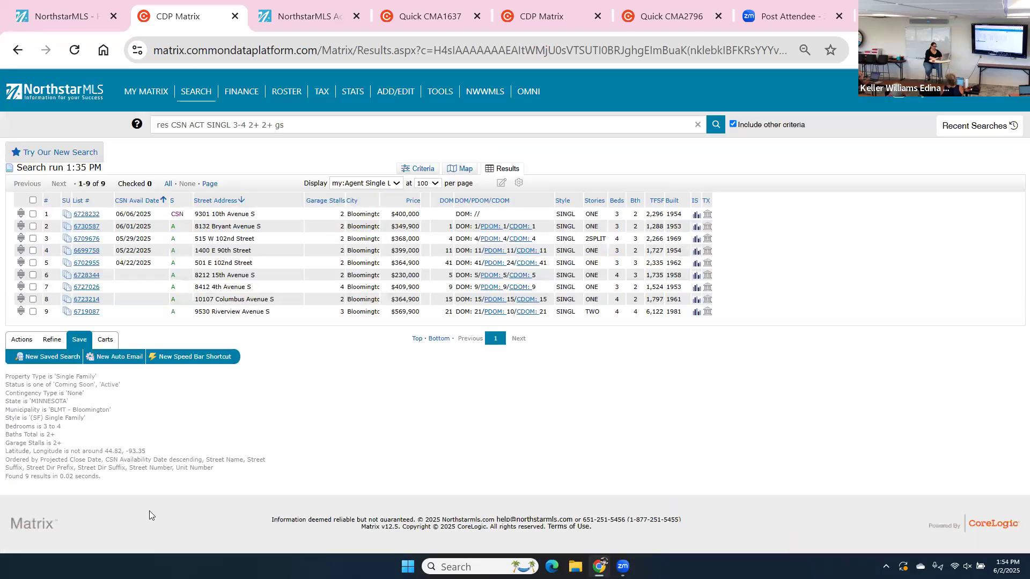
click(67, 357)
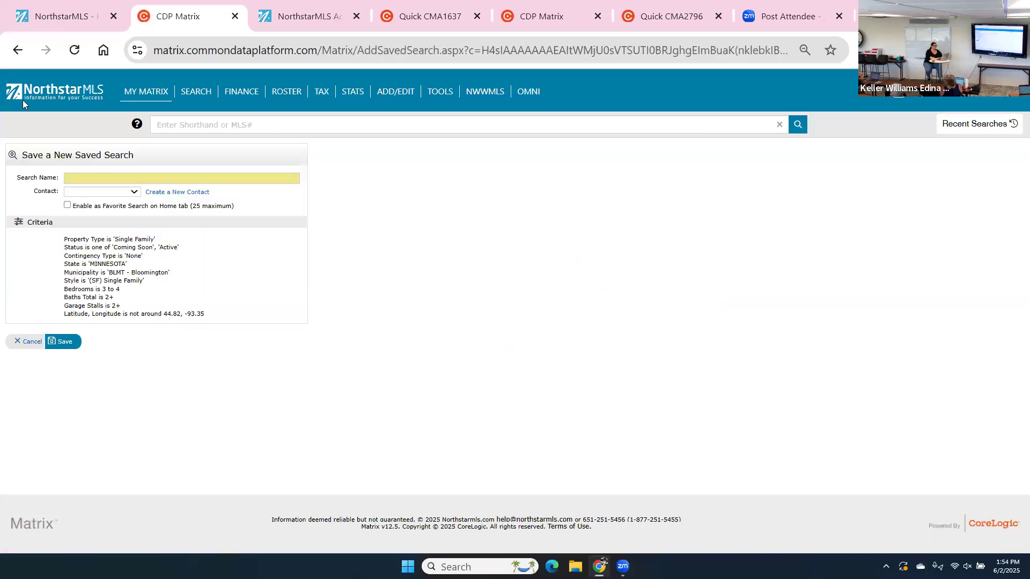
click(9, 54)
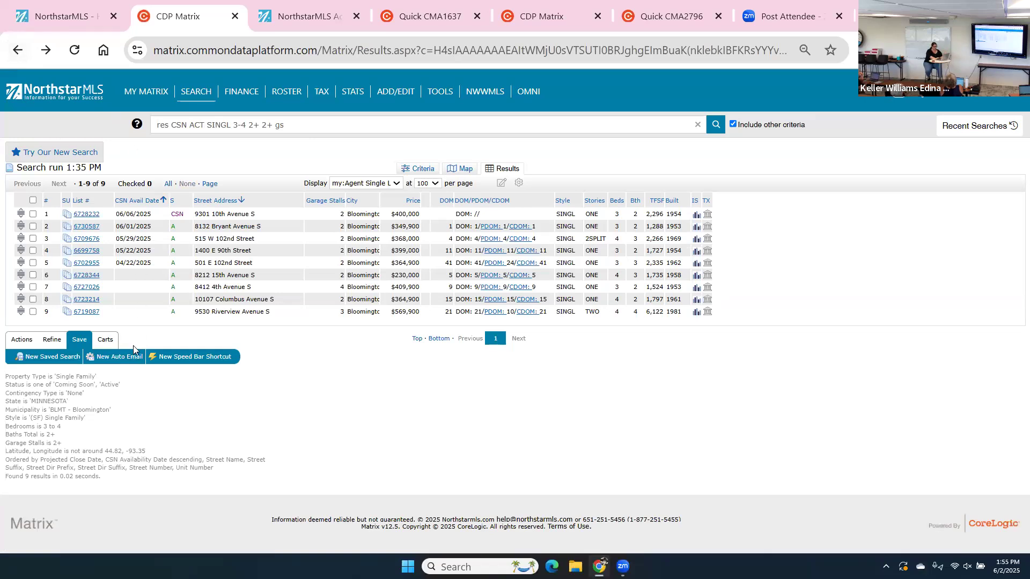
Start a New Auto Email for the chosen client contact with concierge mode enabled.
click(133, 360)
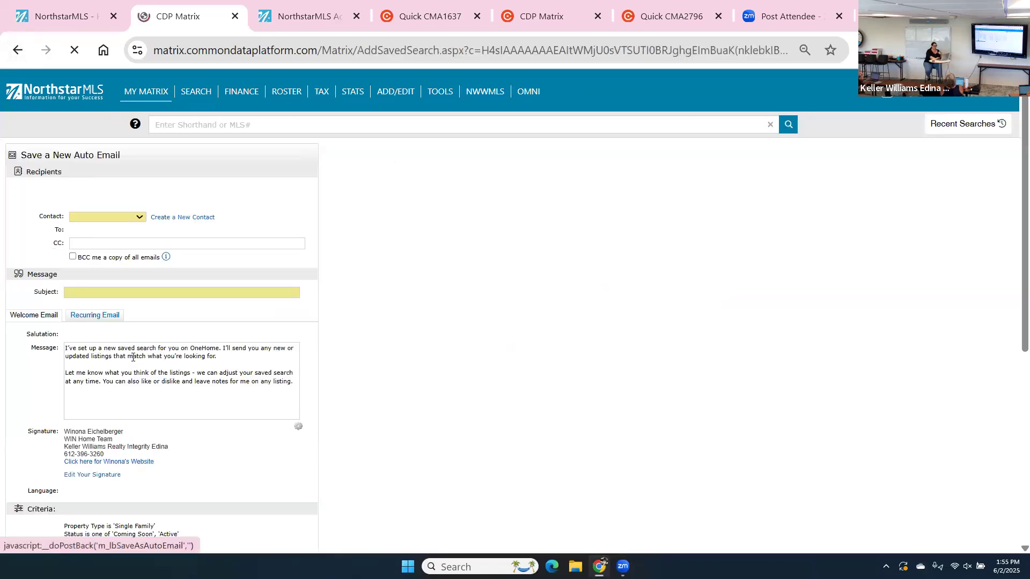
click(134, 220)
click(125, 271)
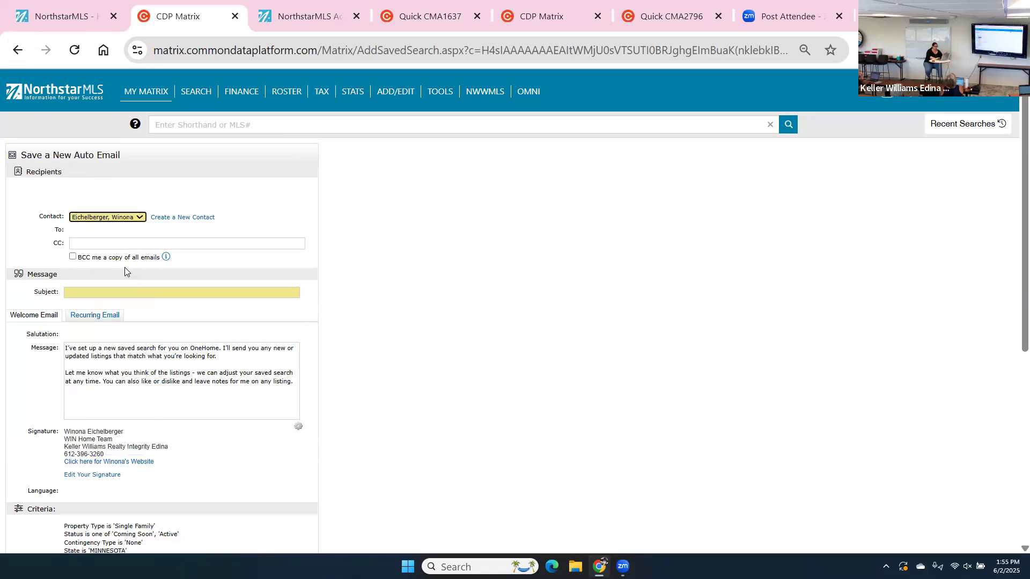
scroll(126, 279, down, 6)
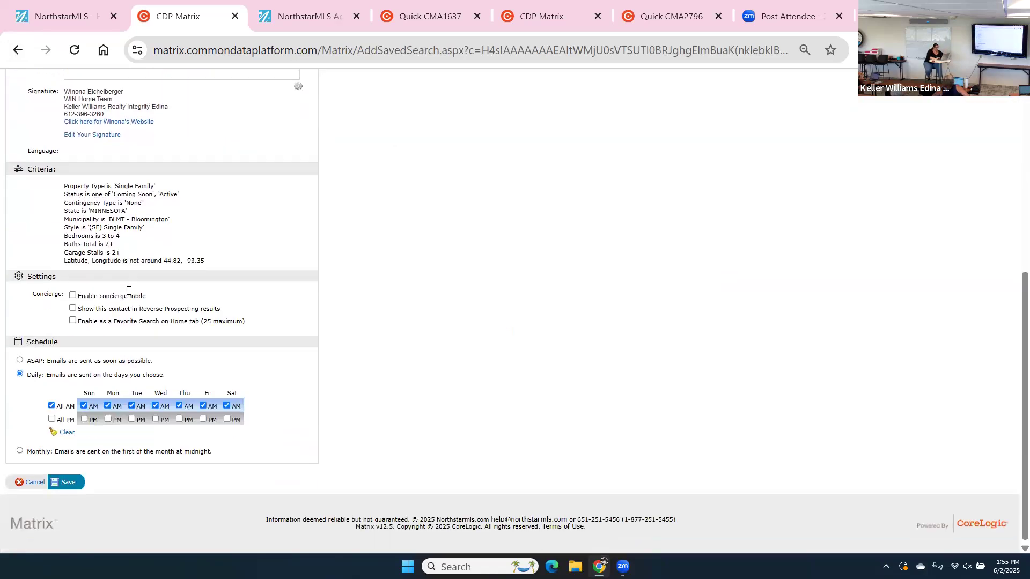
click(129, 291)
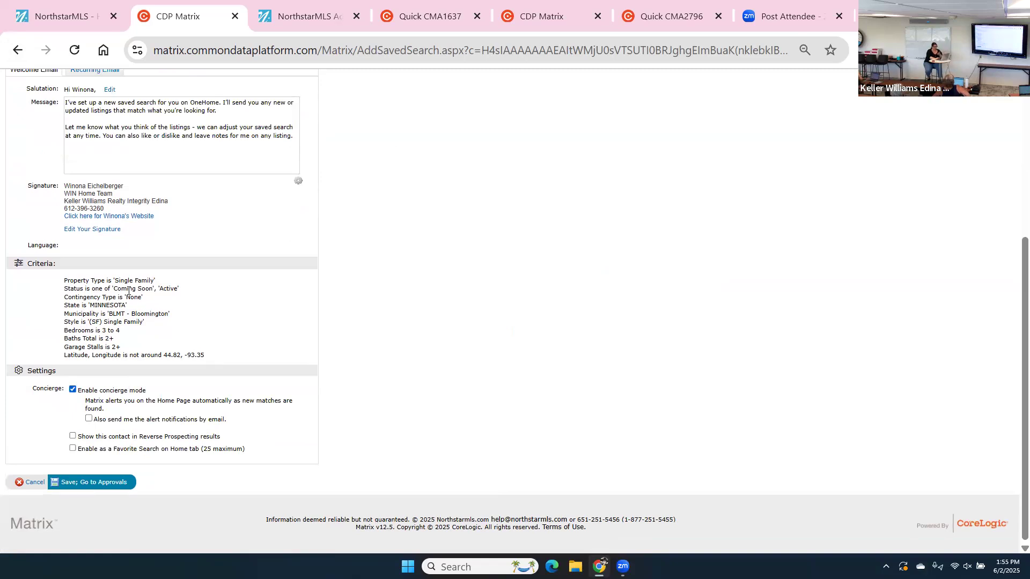
key(Return)
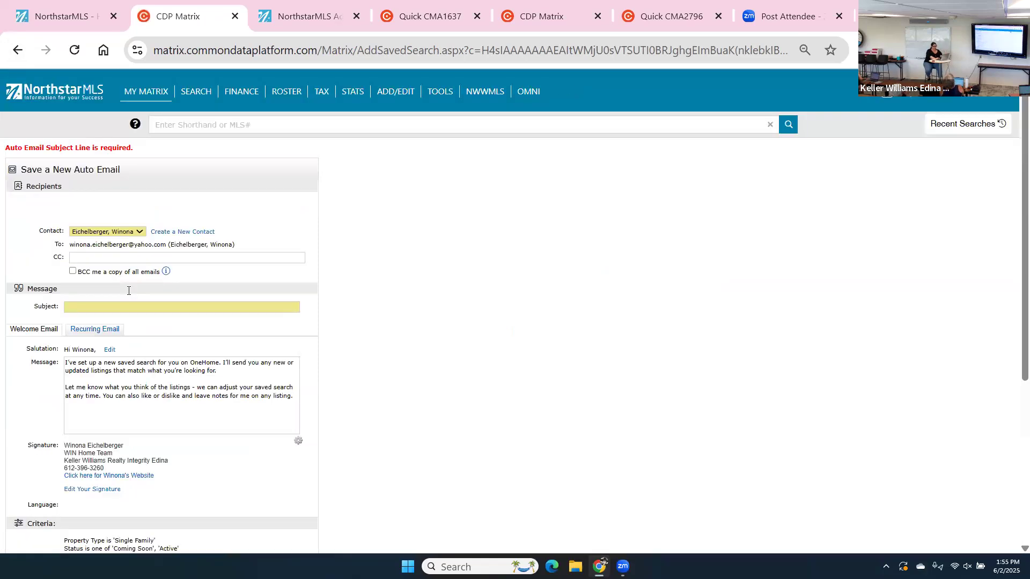
Enter the subject 'hhj' and save the auto email to reach Concierge Approvals.
click(90, 311)
text(hhjj)
scroll(92, 317, down, 5)
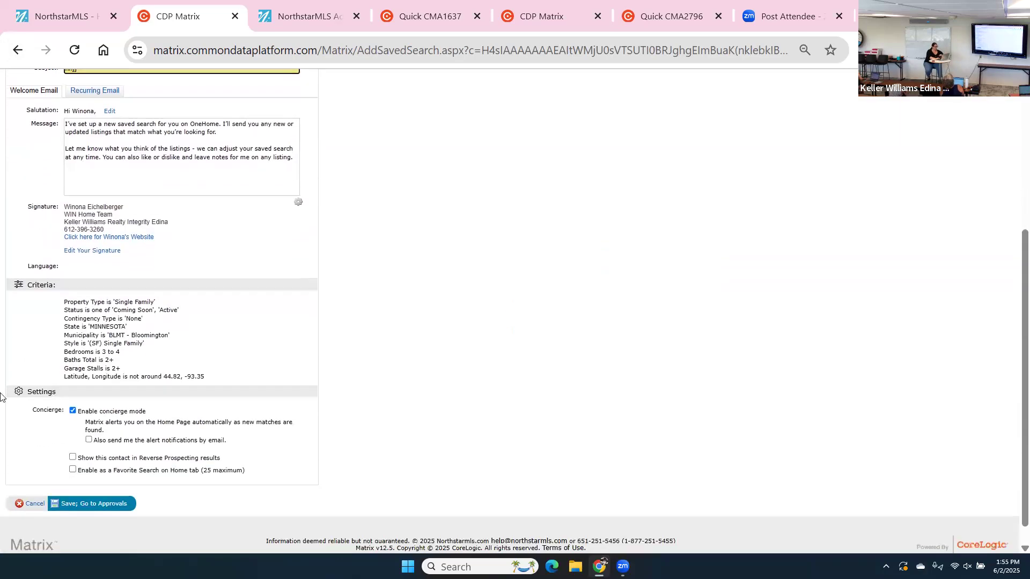
click(103, 505)
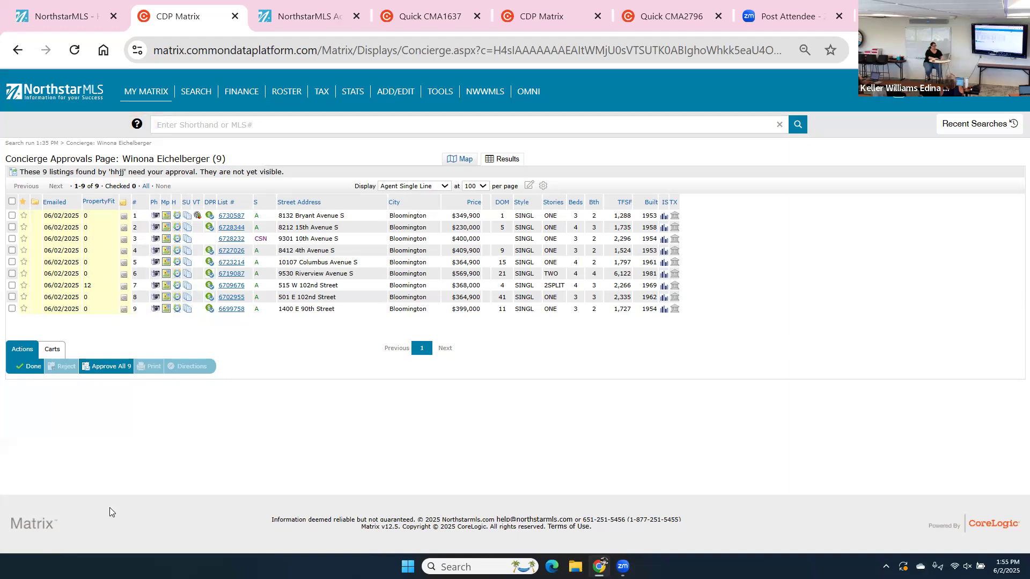
Select all 9 pending listings on Concierge Approvals and approve them.
click(11, 202)
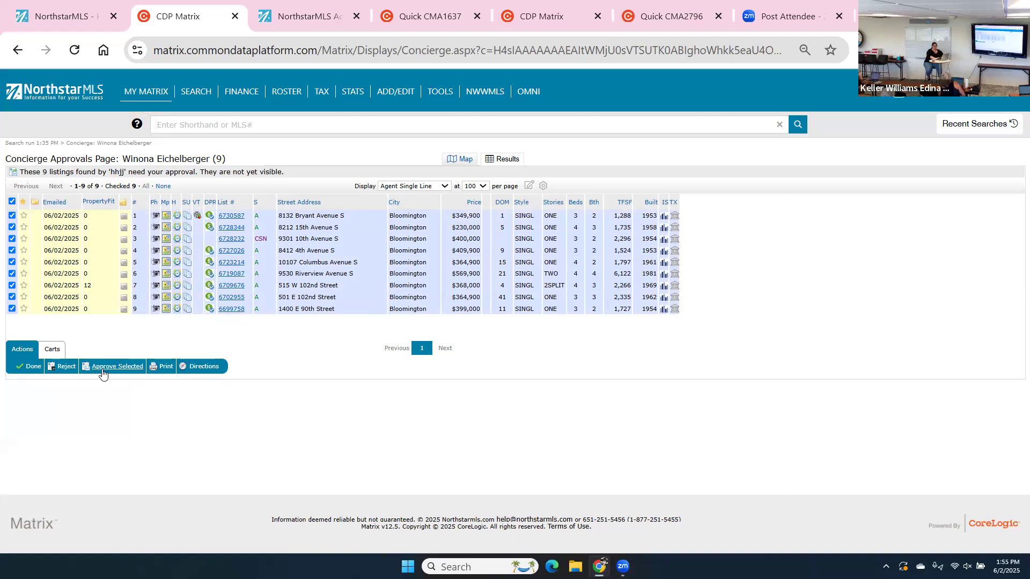
click(107, 368)
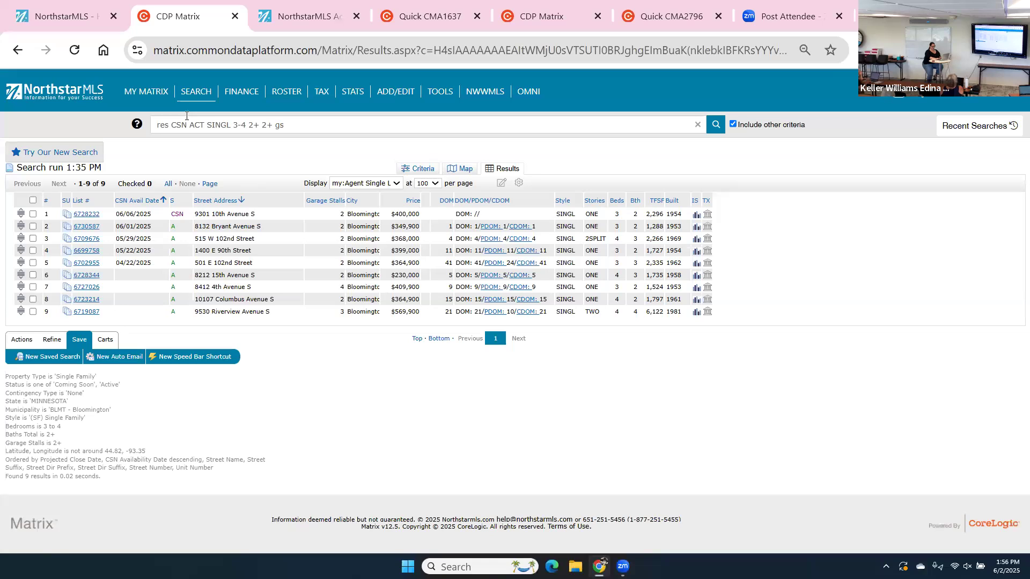
Open a blank Single Family search form from the SEARCH menu.
mouse_move(189, 102)
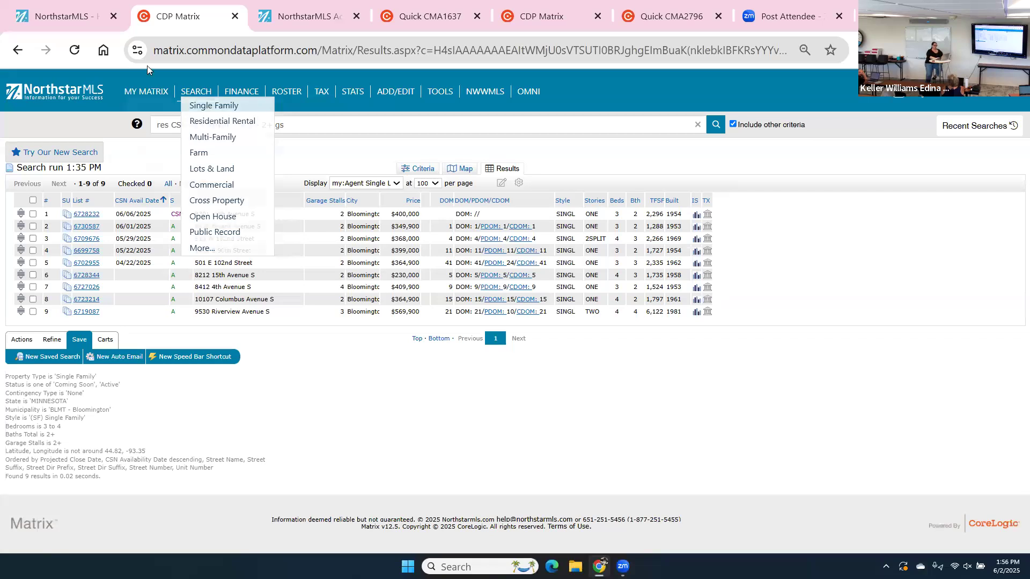
click(204, 106)
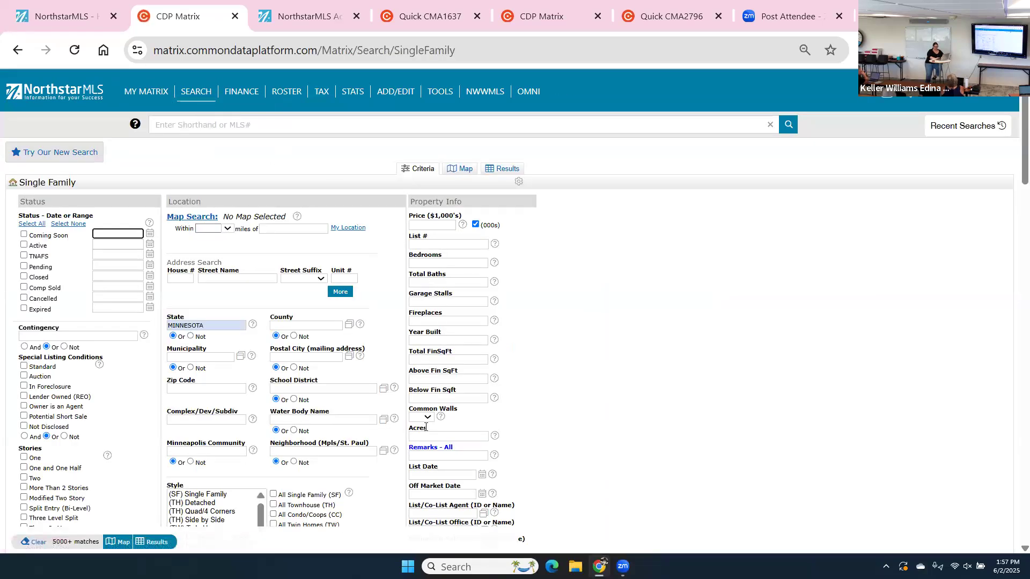
click(426, 454)
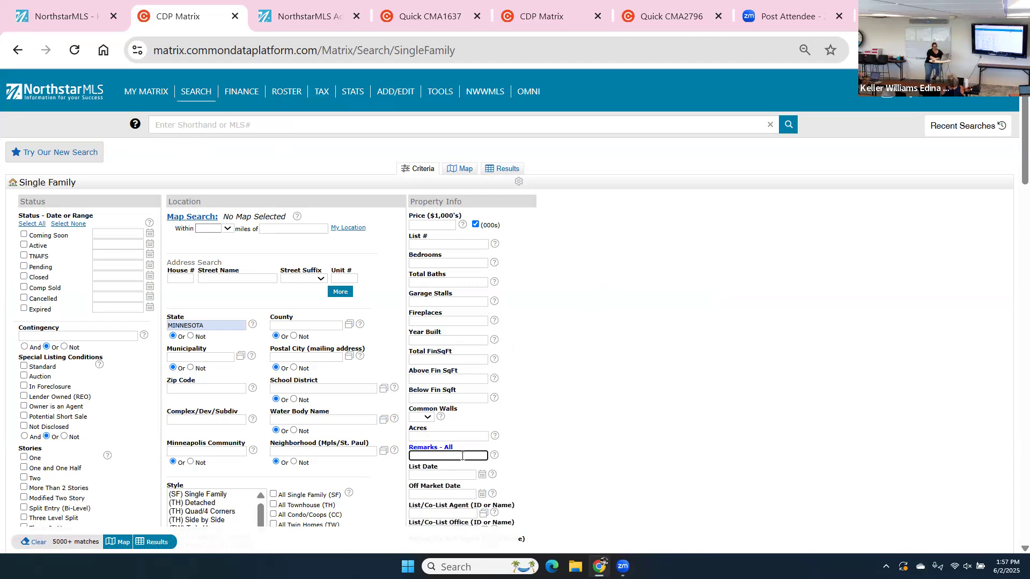
click(493, 458)
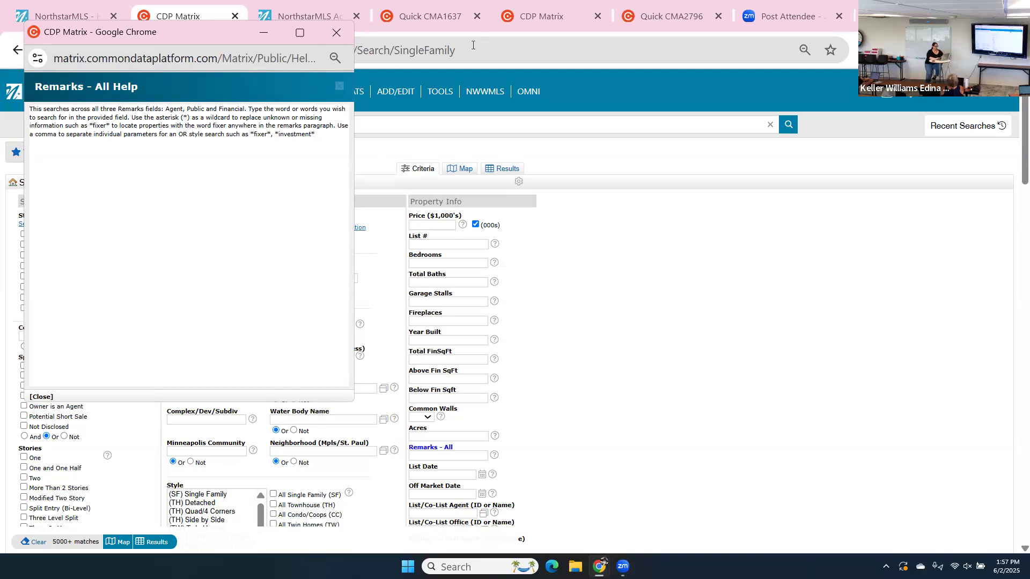
click(336, 37)
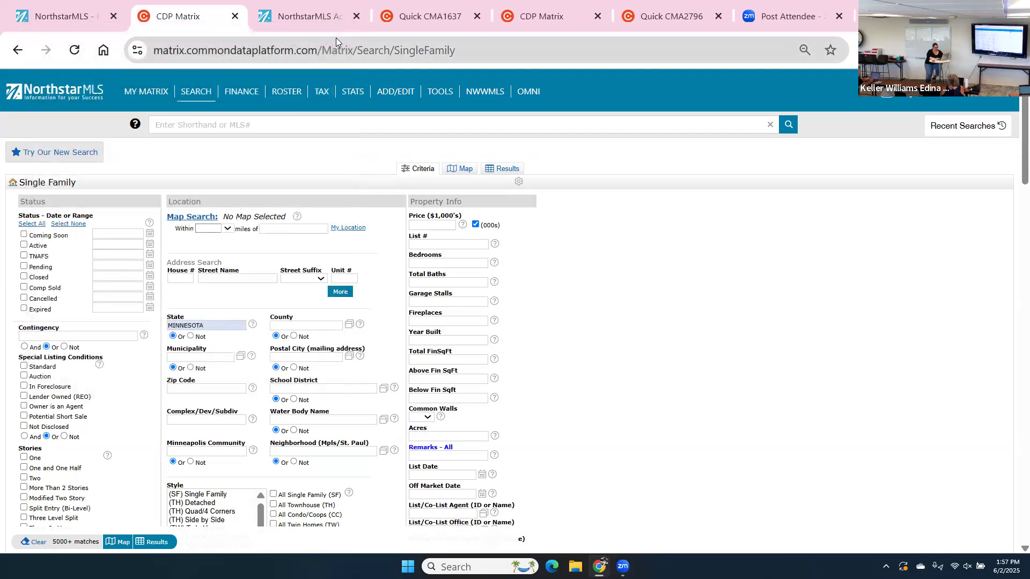
mouse_move(432, 434)
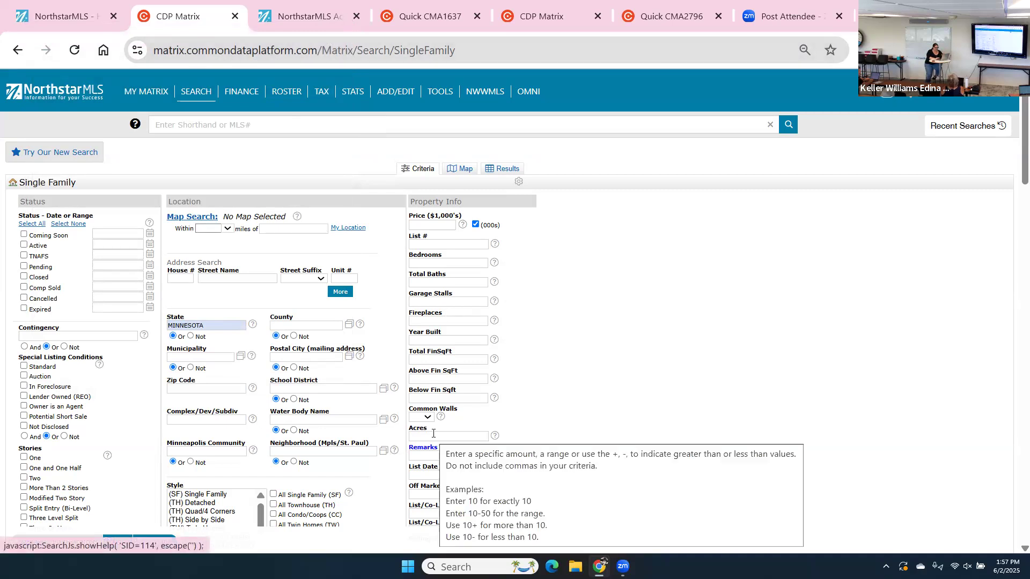
Enter *adu* in Remarks - All and tick Active status alongside Coming Soon.
click(424, 457)
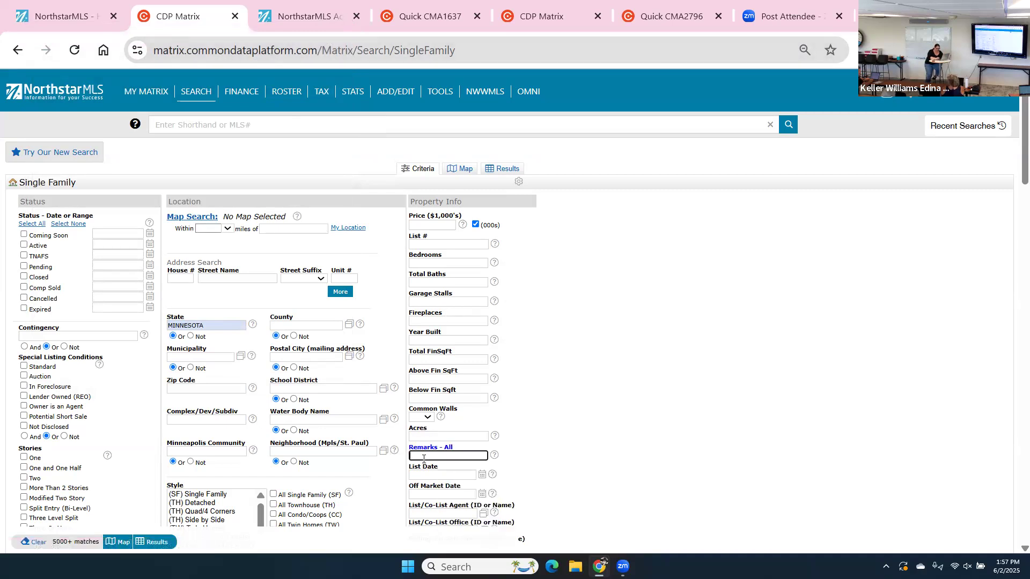
text(*a)
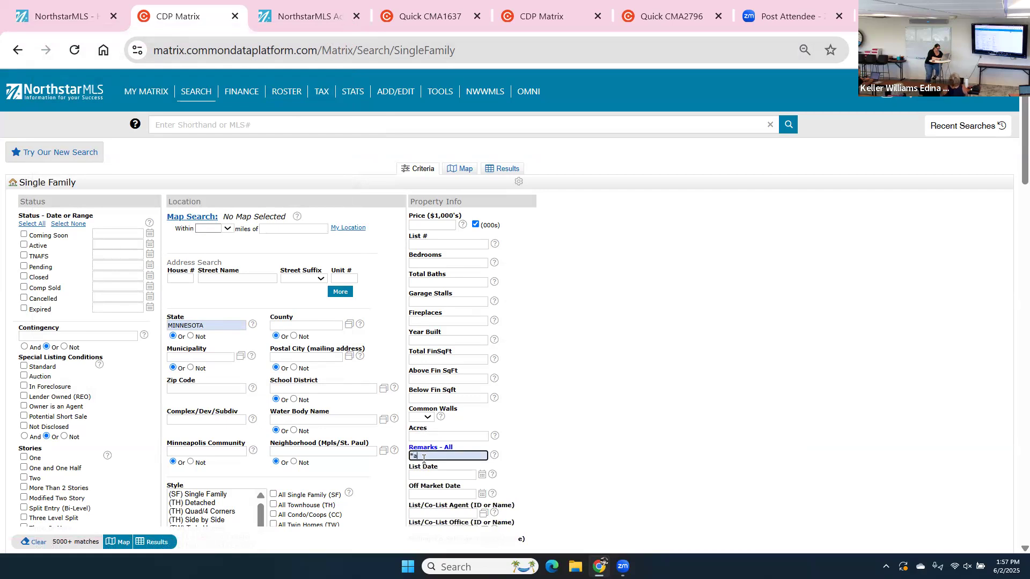
text(du*)
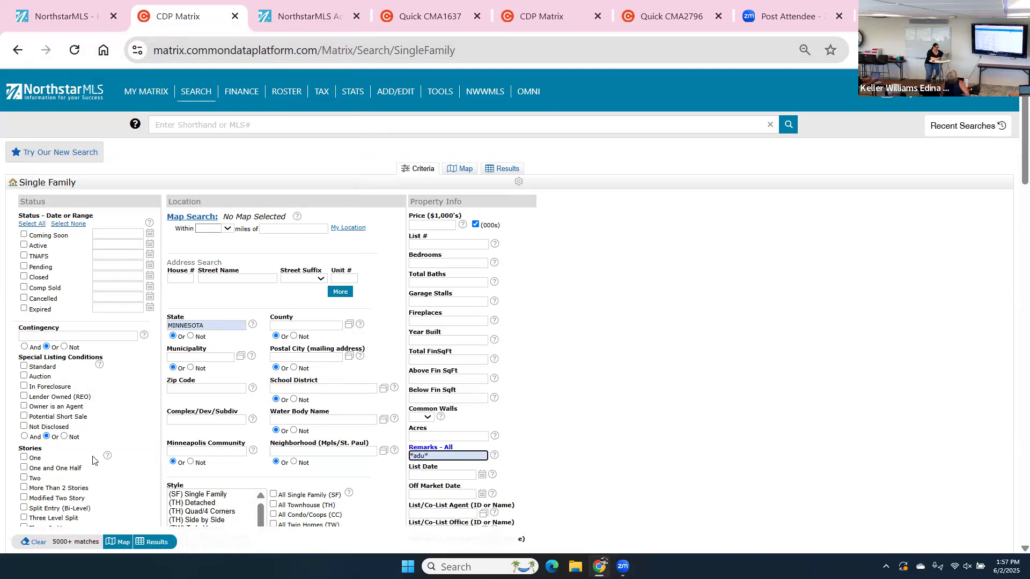
click(24, 245)
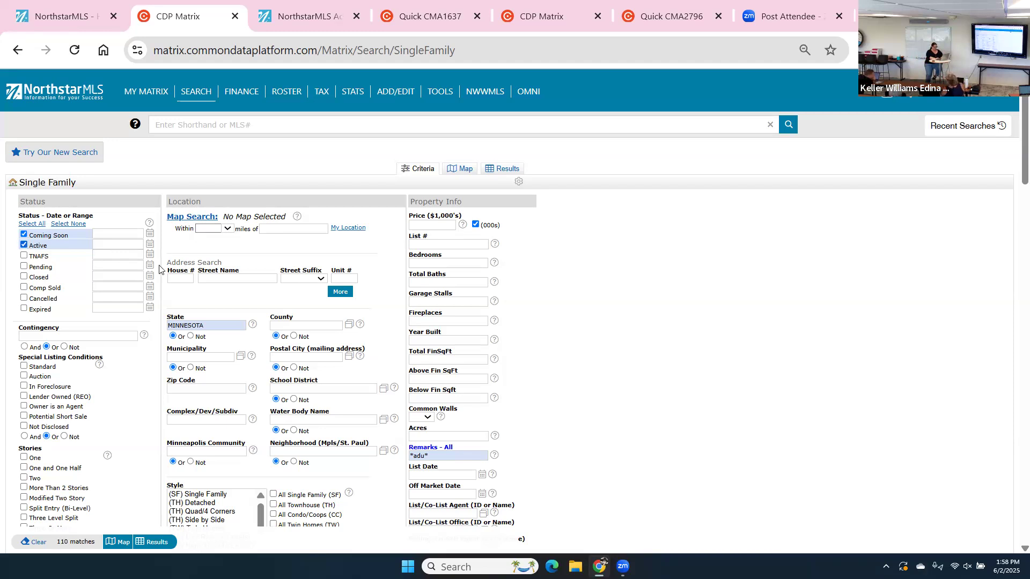
click(155, 543)
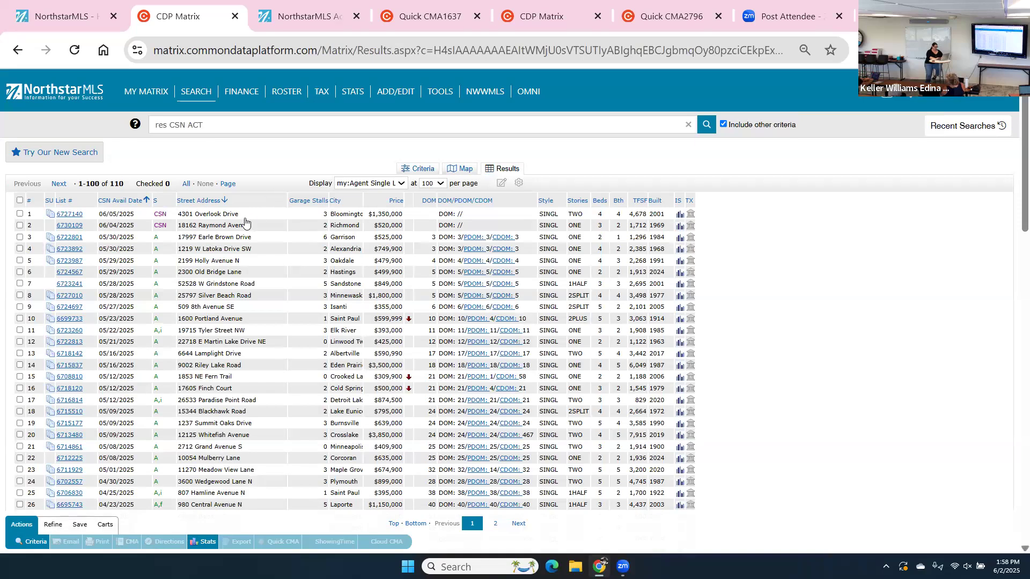
click(213, 241)
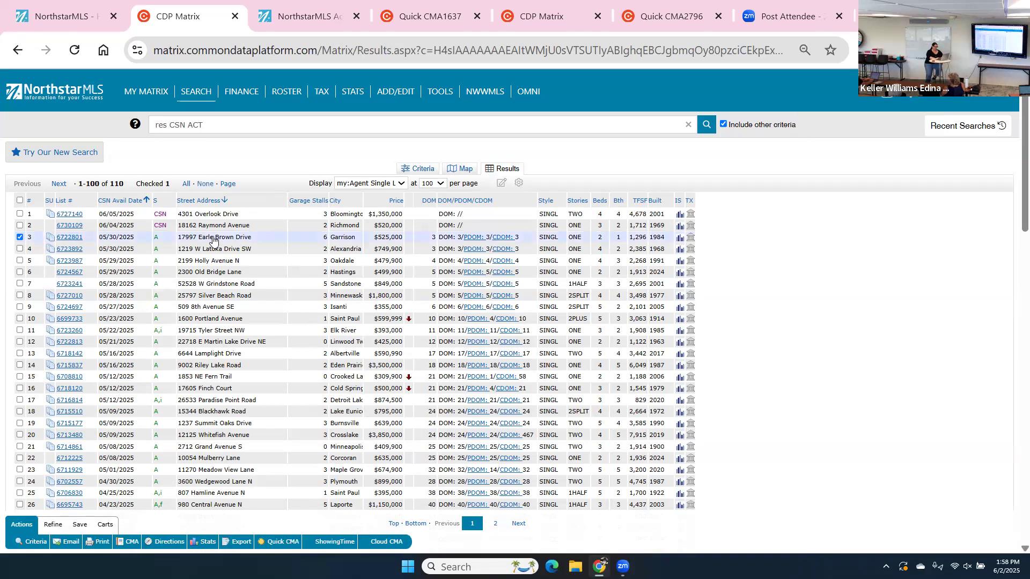
click(213, 241)
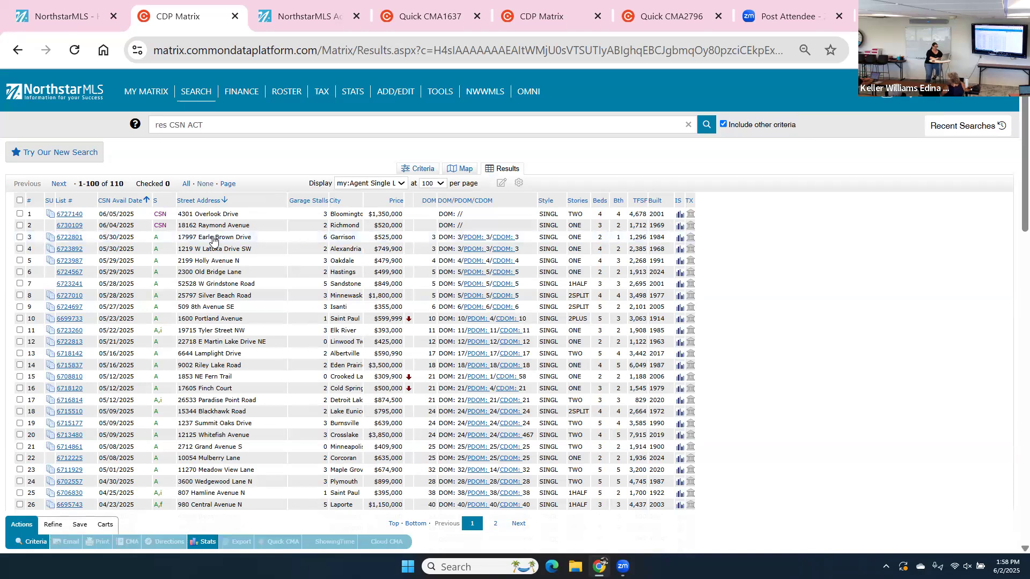
click(74, 237)
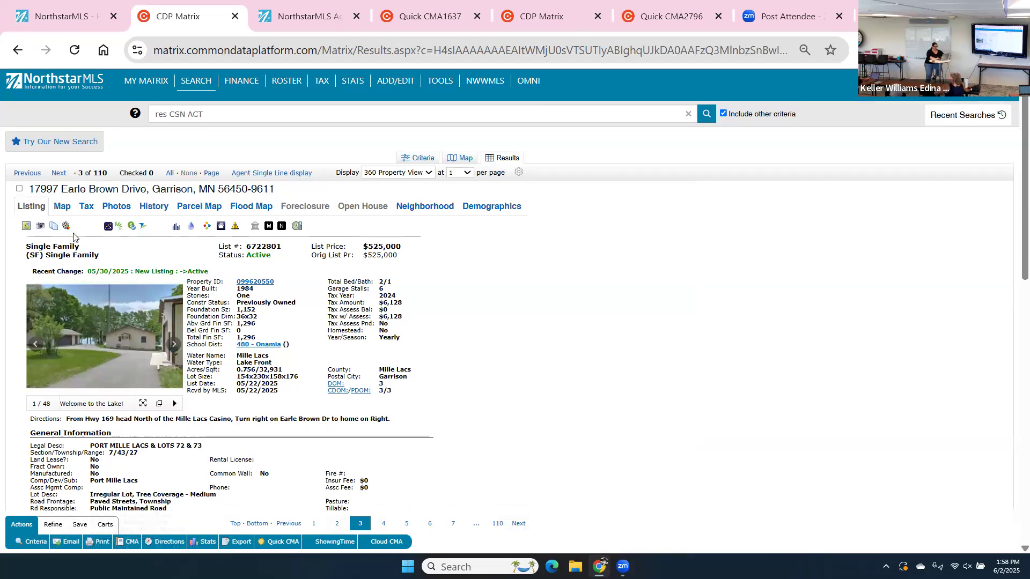
scroll(73, 236, down, 2)
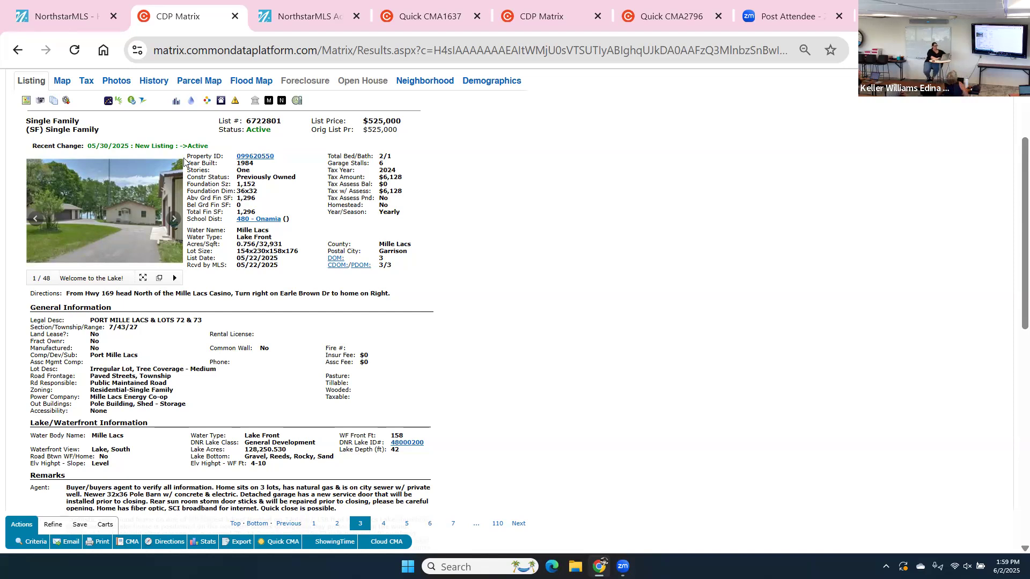
scroll(73, 233, up, 3)
Return to the search criteria form and scroll down to the Additional Fields section.
click(196, 91)
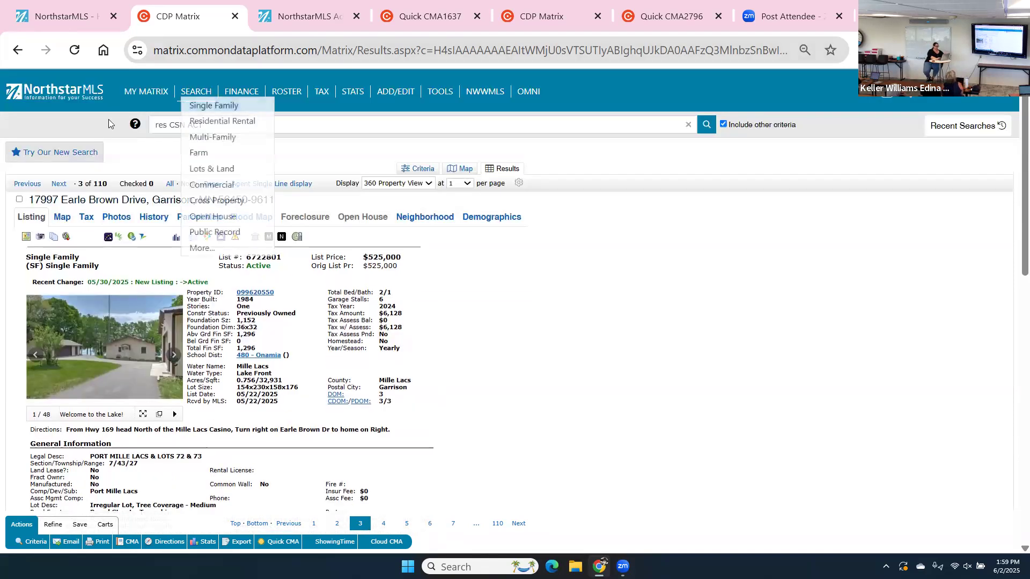
click(417, 168)
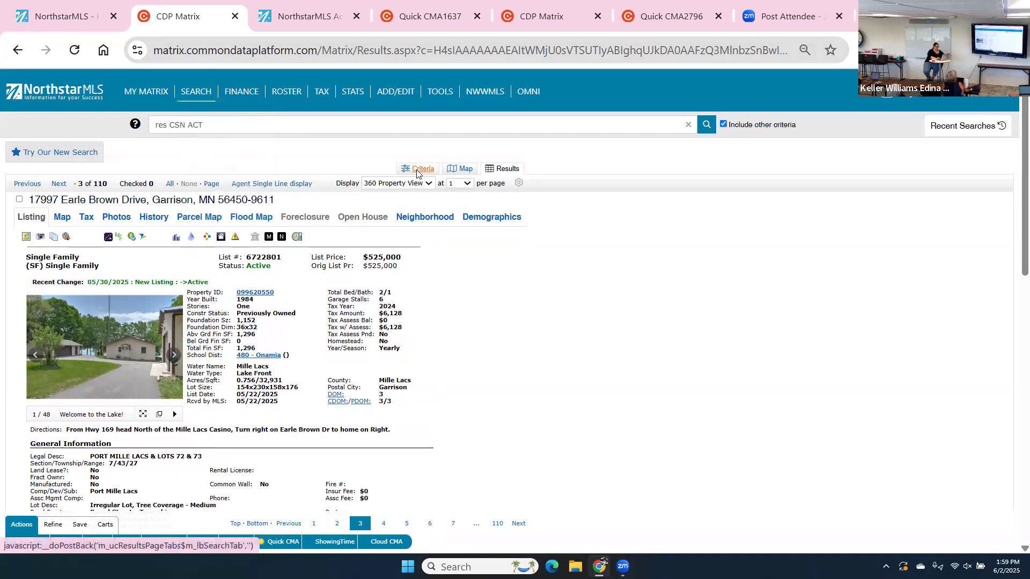
scroll(417, 172, down, 15)
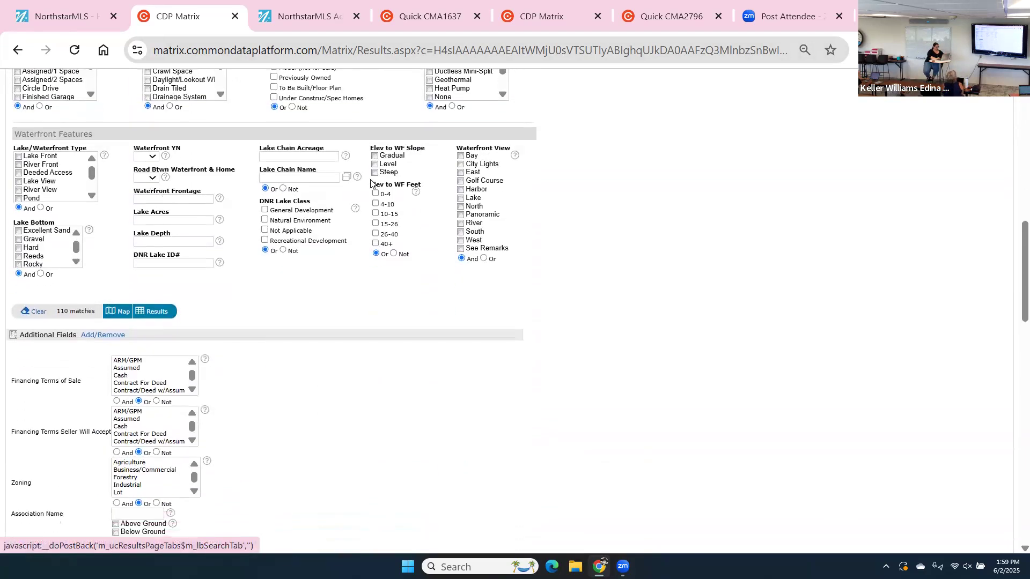
scroll(376, 183, down, 2)
scroll(371, 183, down, 2)
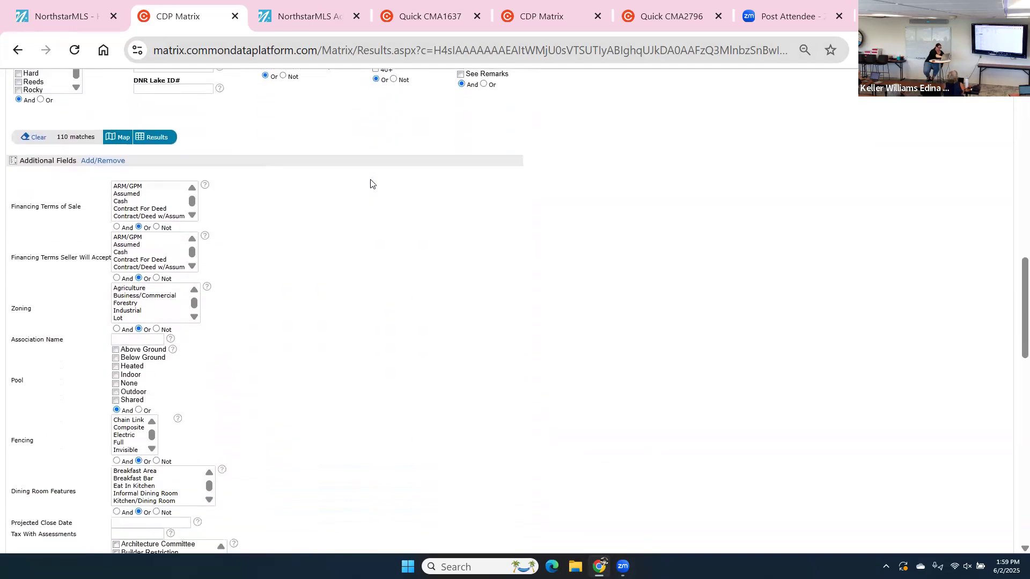
scroll(371, 184, down, 3)
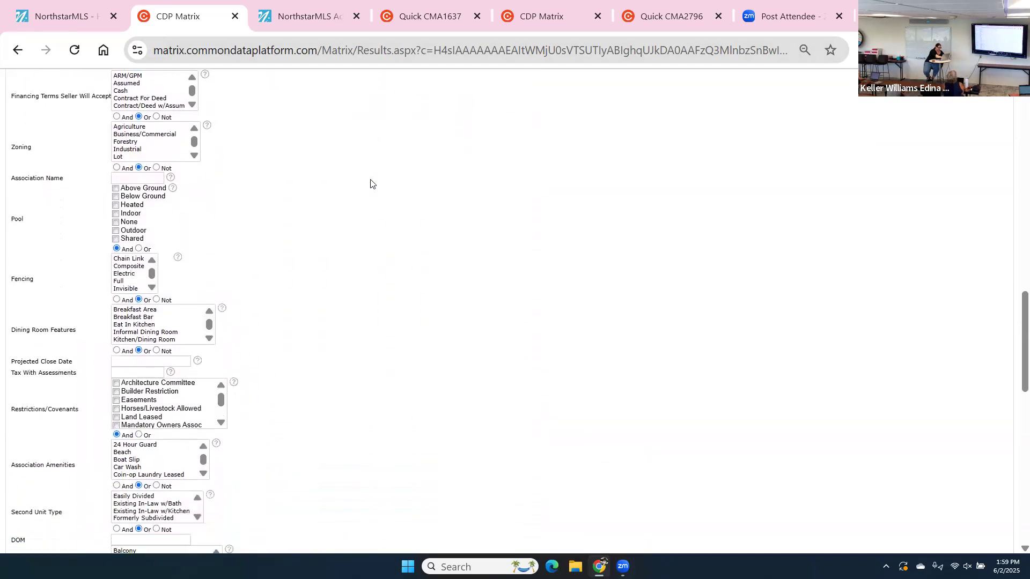
scroll(371, 184, down, 1)
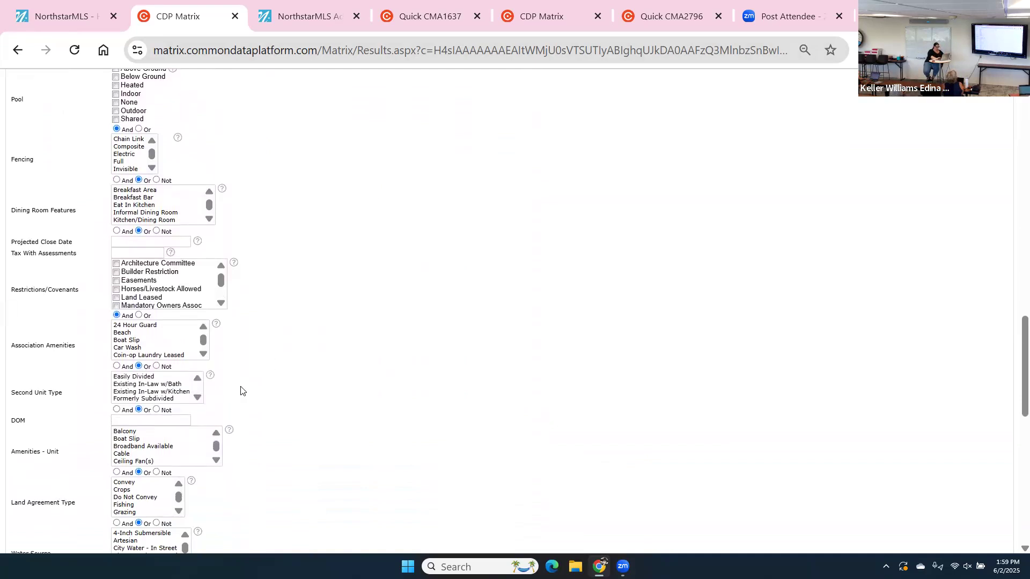
Set Second Unit Type to Easily Divided, Existing In-Law w/Bath and Existing In-Law w/Kitchen.
click(184, 378)
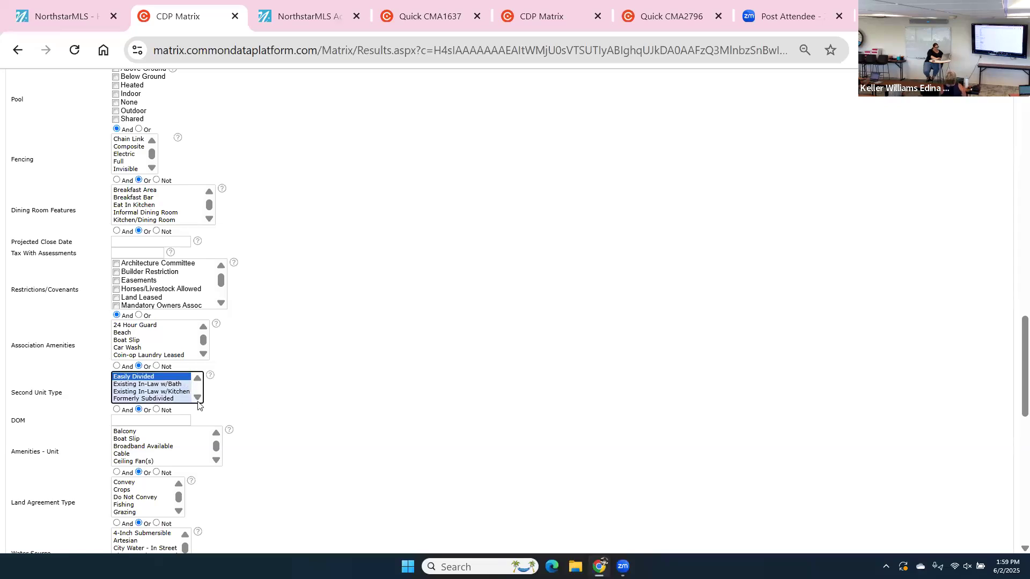
click(164, 384)
click(179, 392)
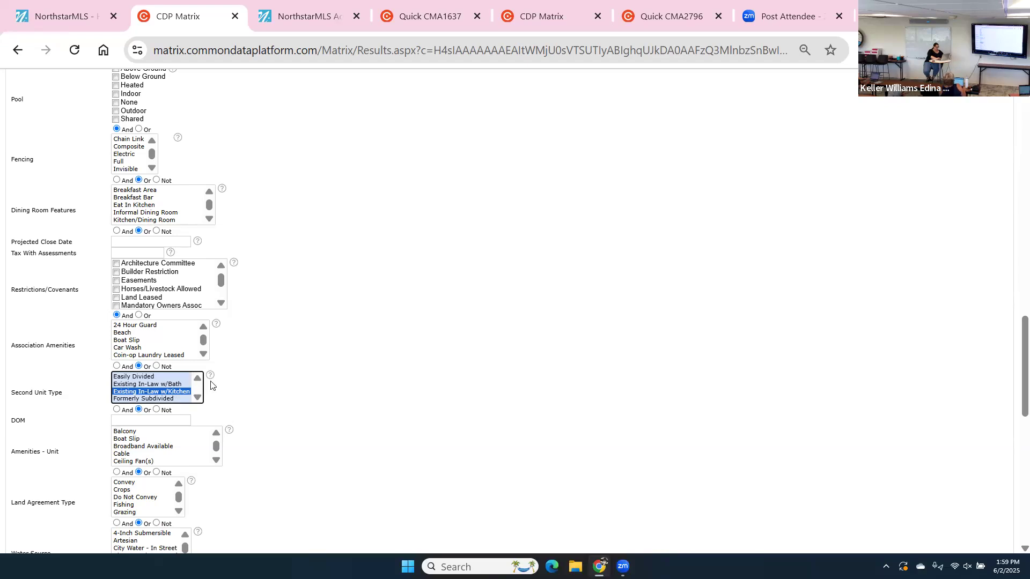
click(277, 390)
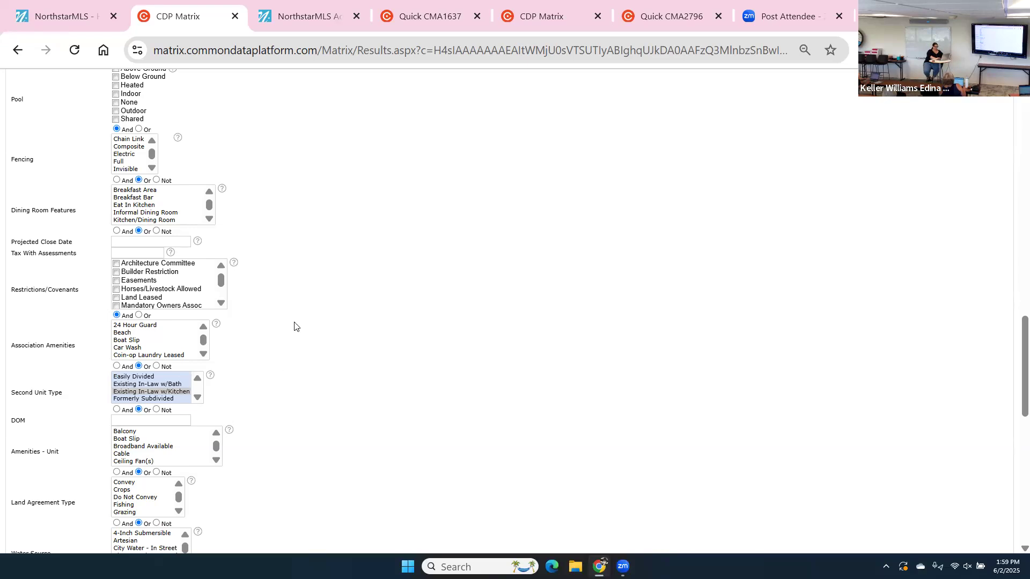
Scroll up to the match counter and check the search now reads 3 matches.
scroll(305, 286, up, 7)
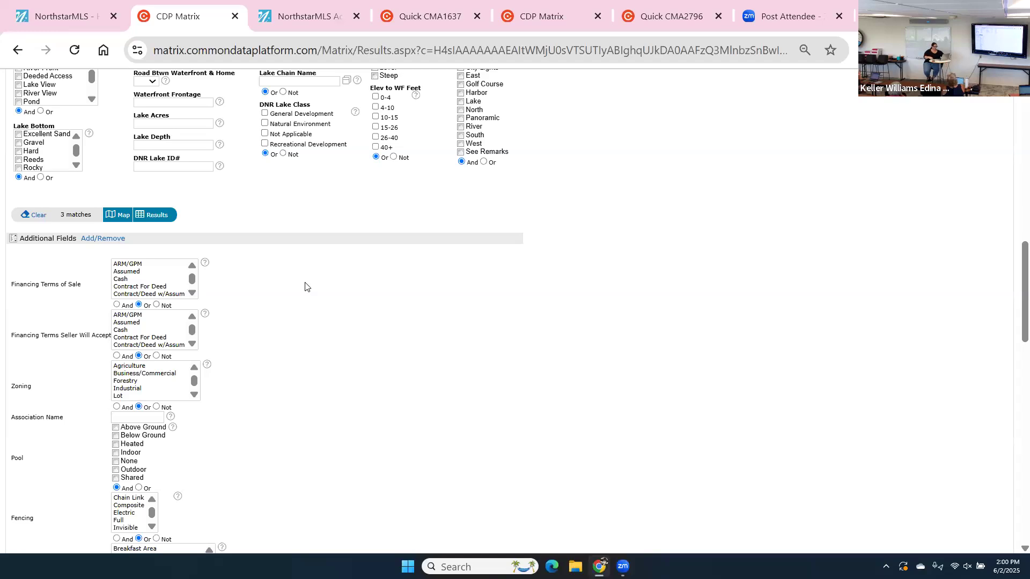
scroll(304, 287, up, 8)
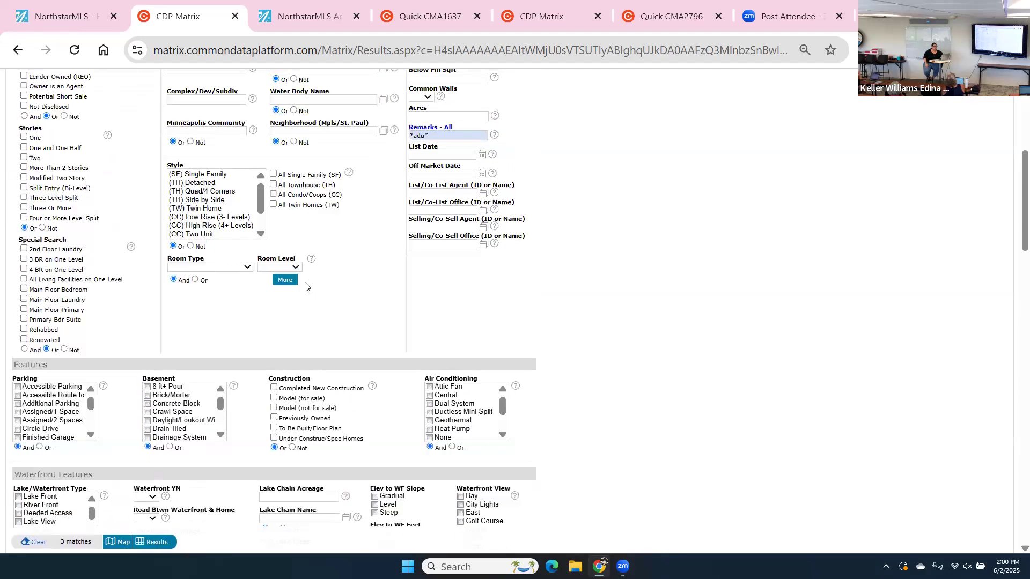
scroll(304, 287, up, 3)
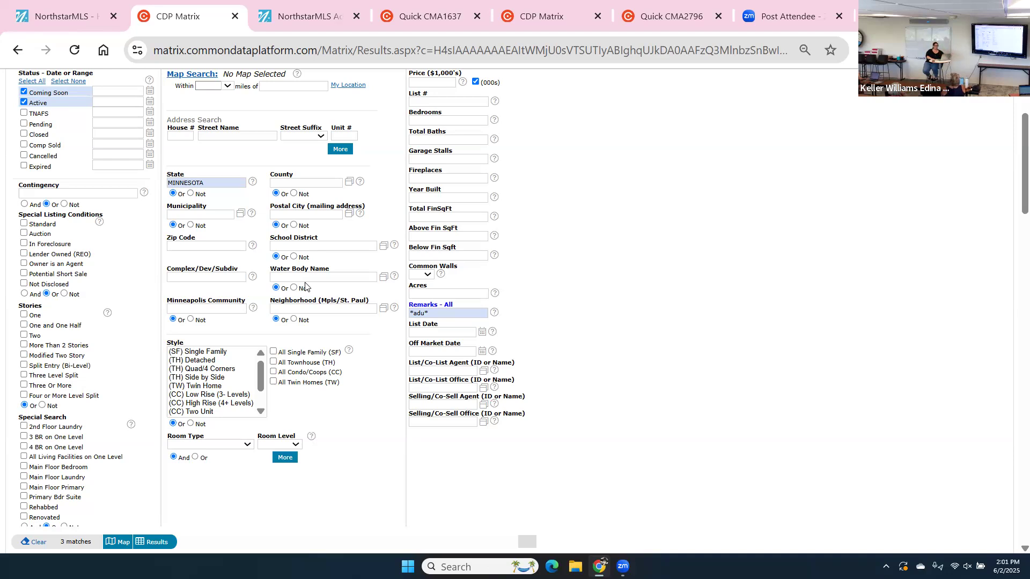
scroll(305, 285, up, 3)
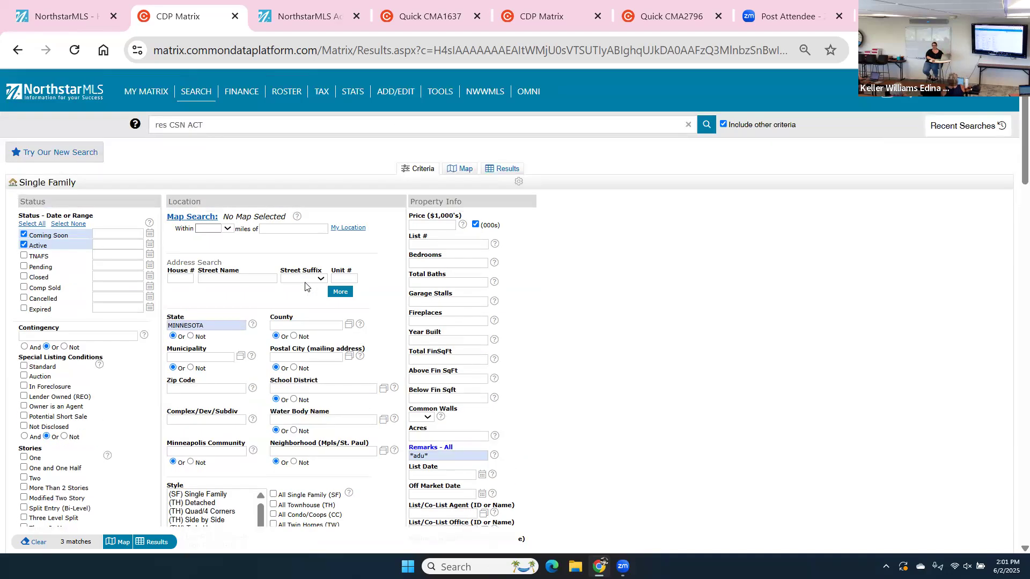